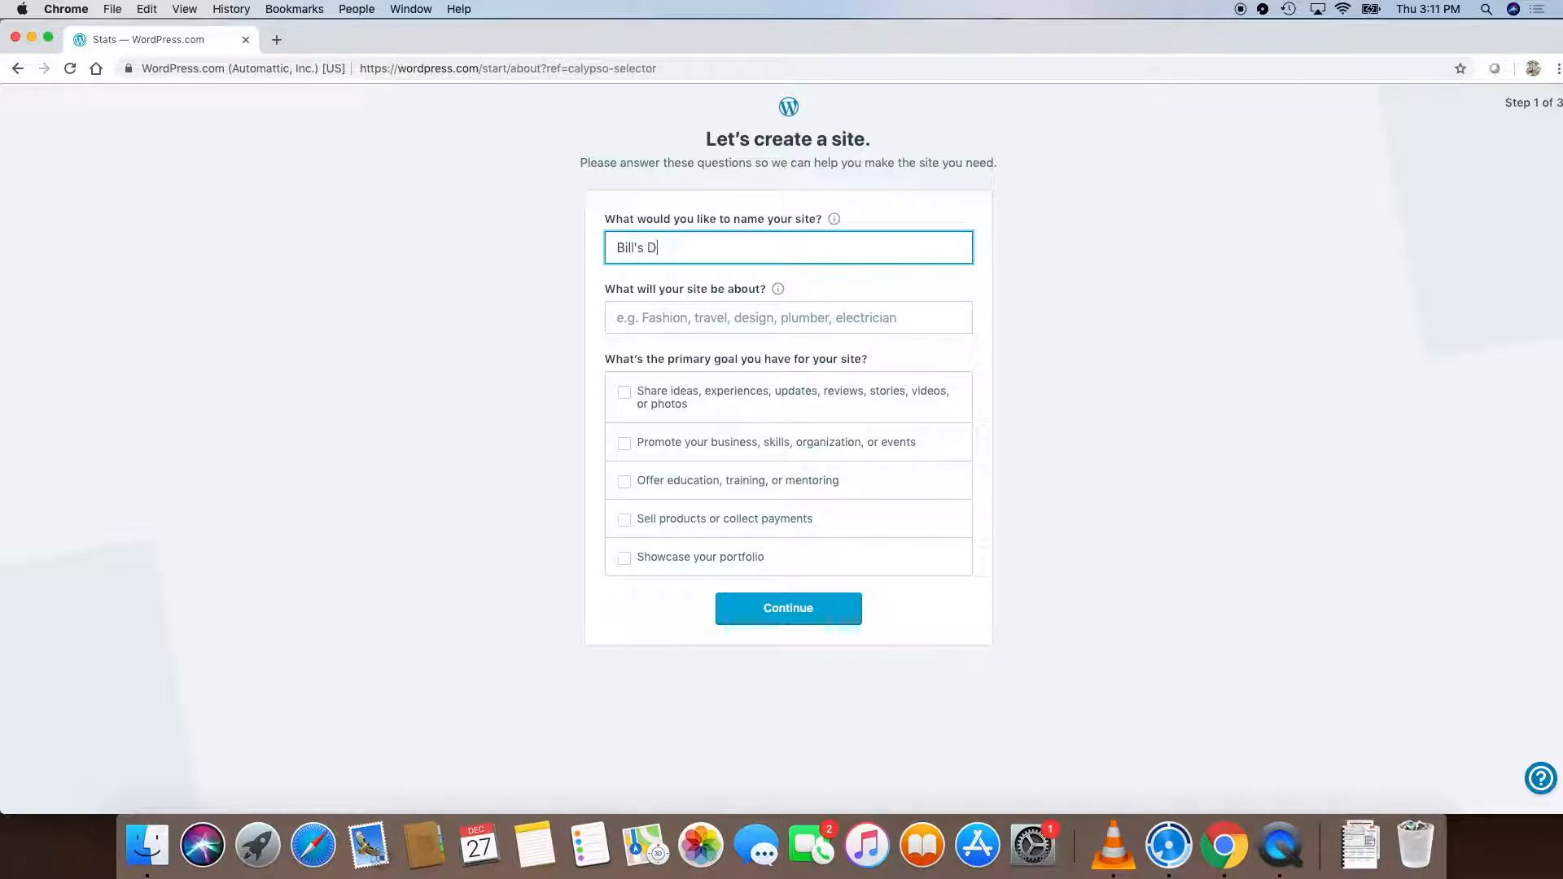
Step: Submit the site details with the owner's demo site name, the topic Demo portfolio, and the goal Showcase your portfolio
text(te)
click(726, 318)
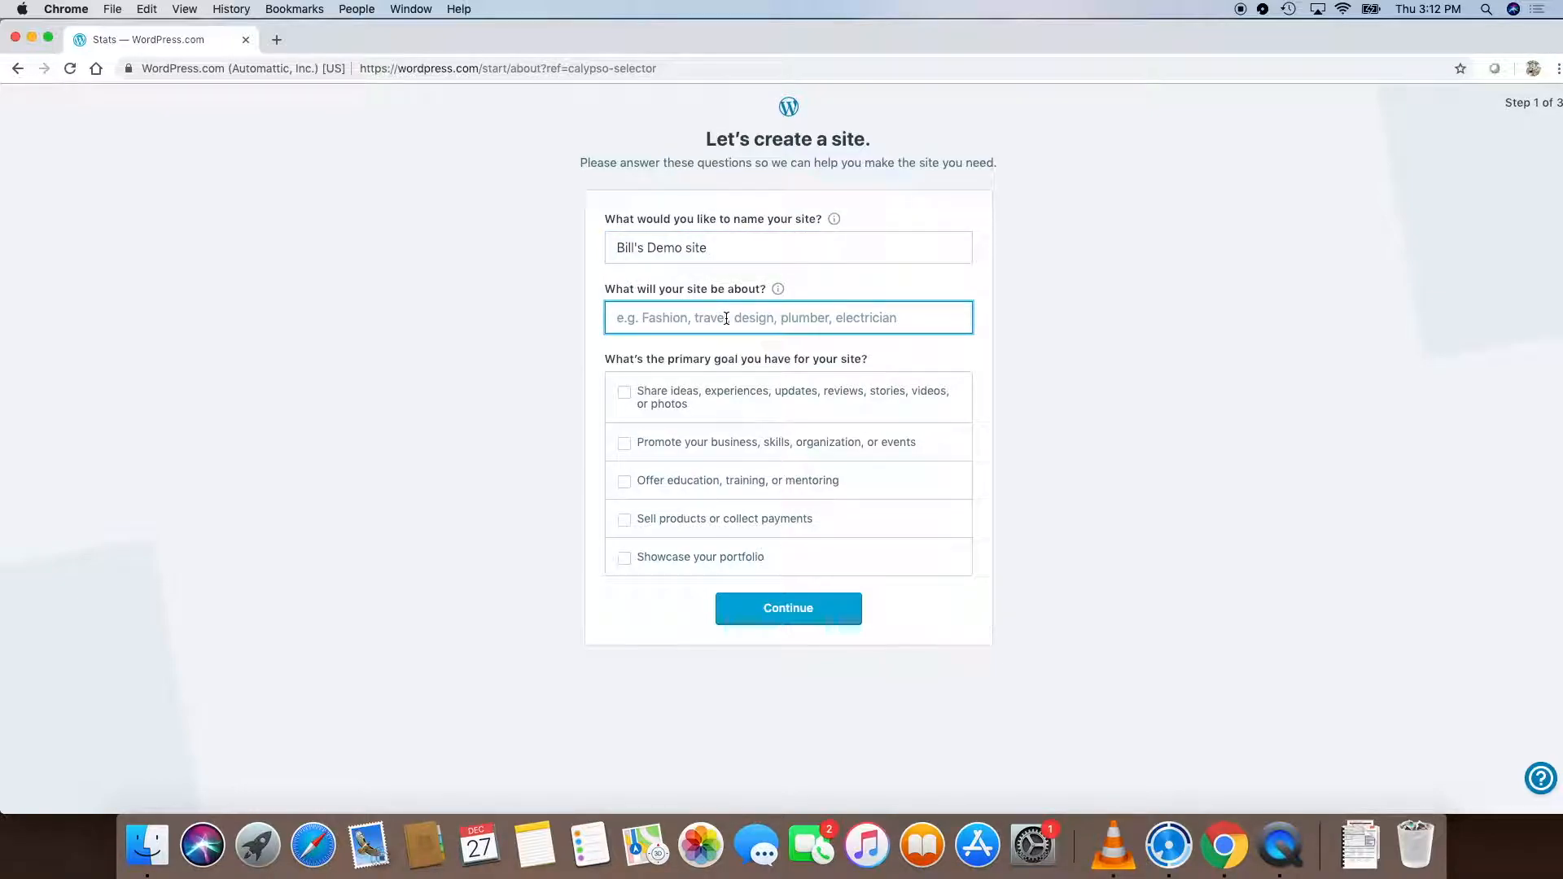
text(De)
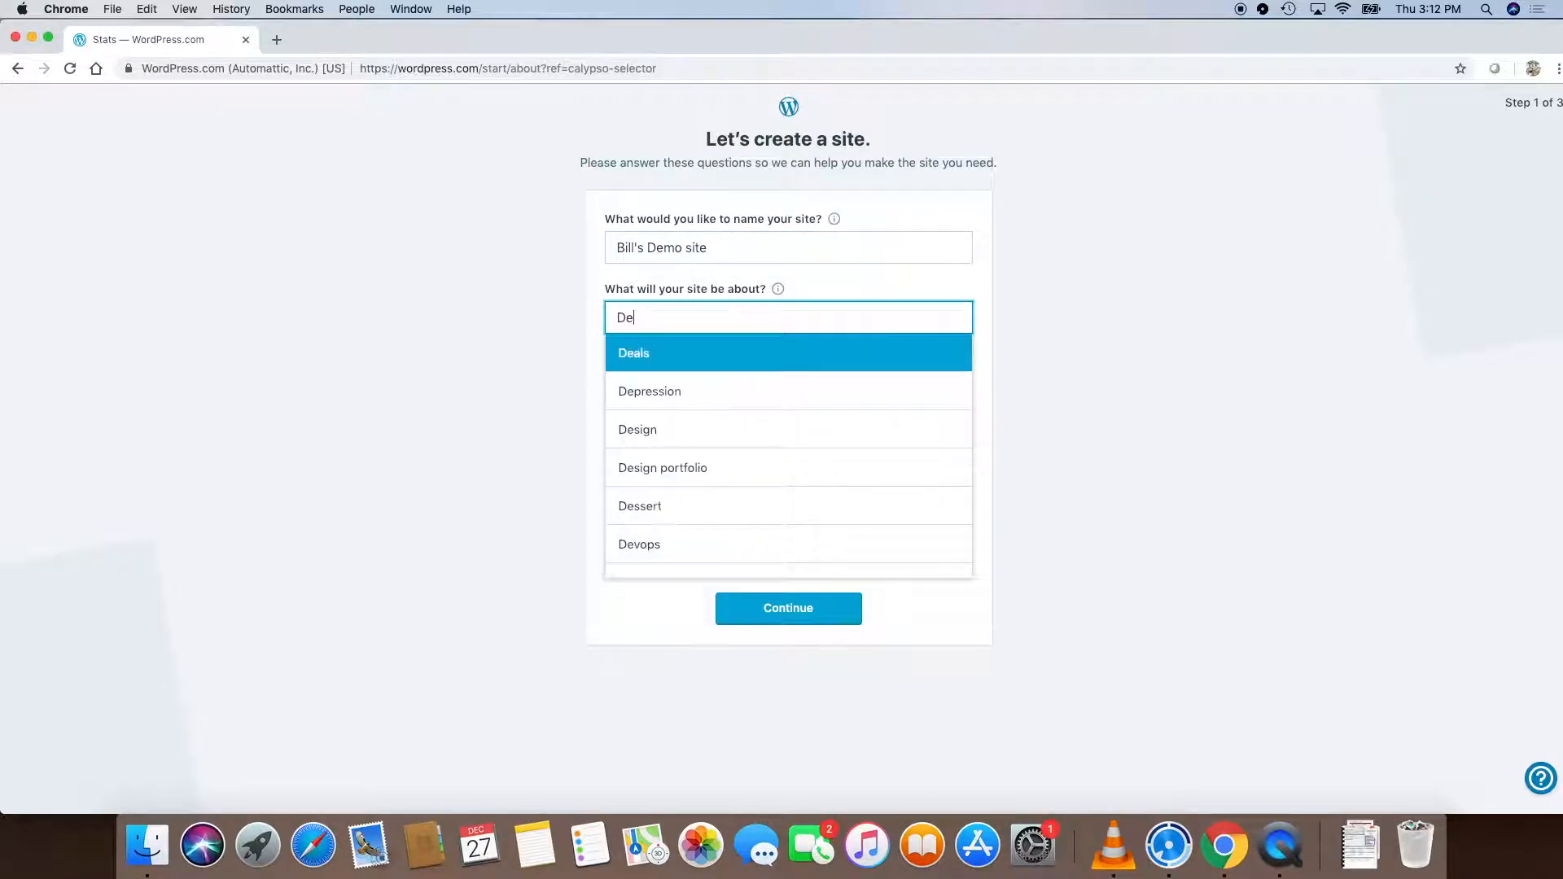
text(mo portfolio)
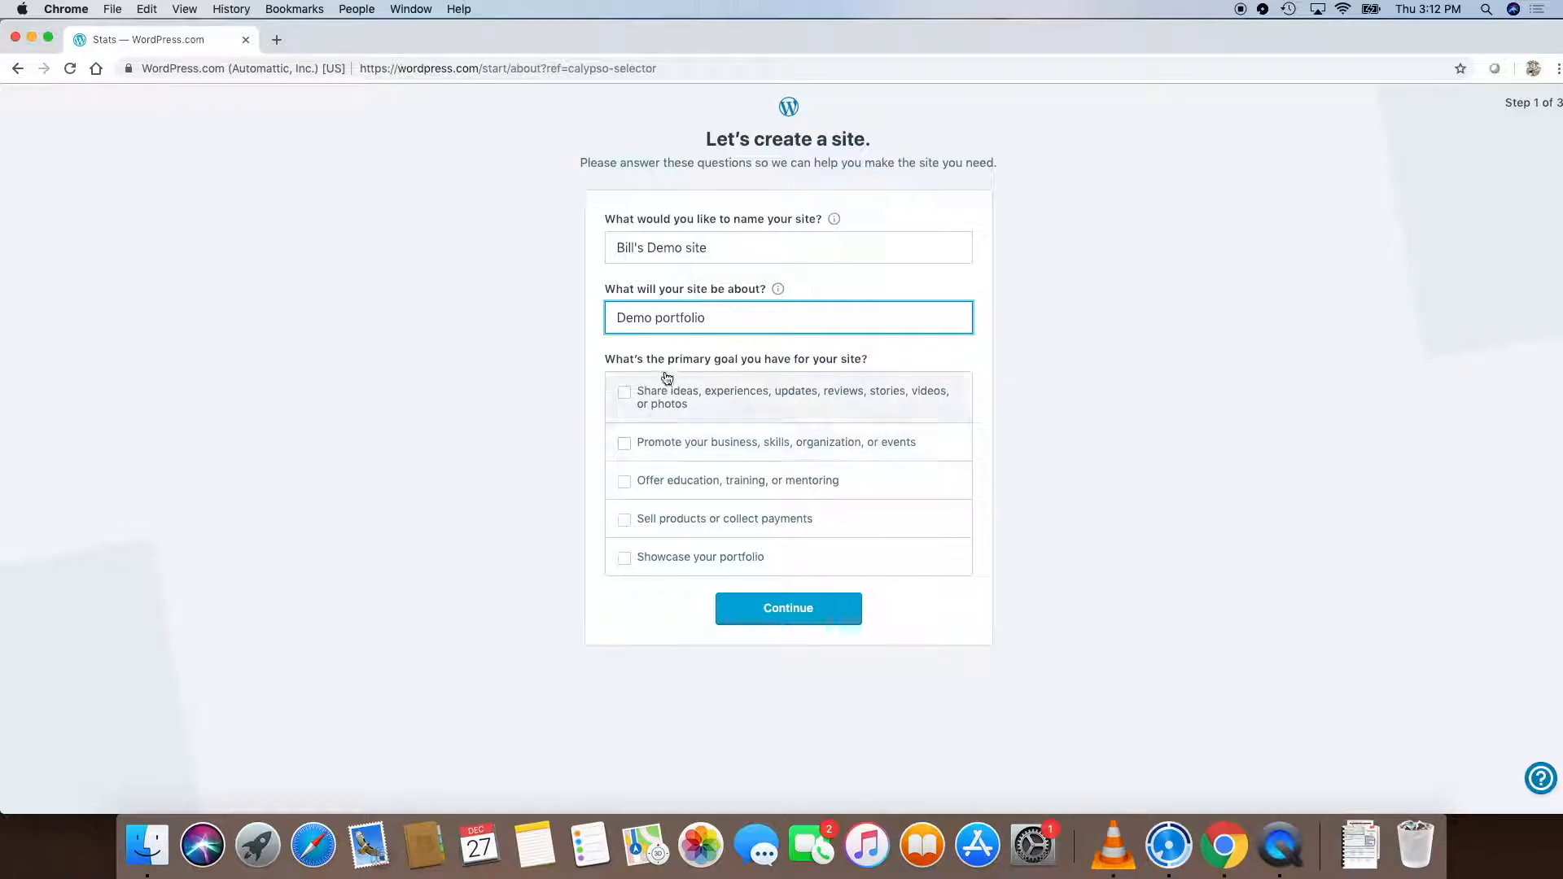
click(626, 559)
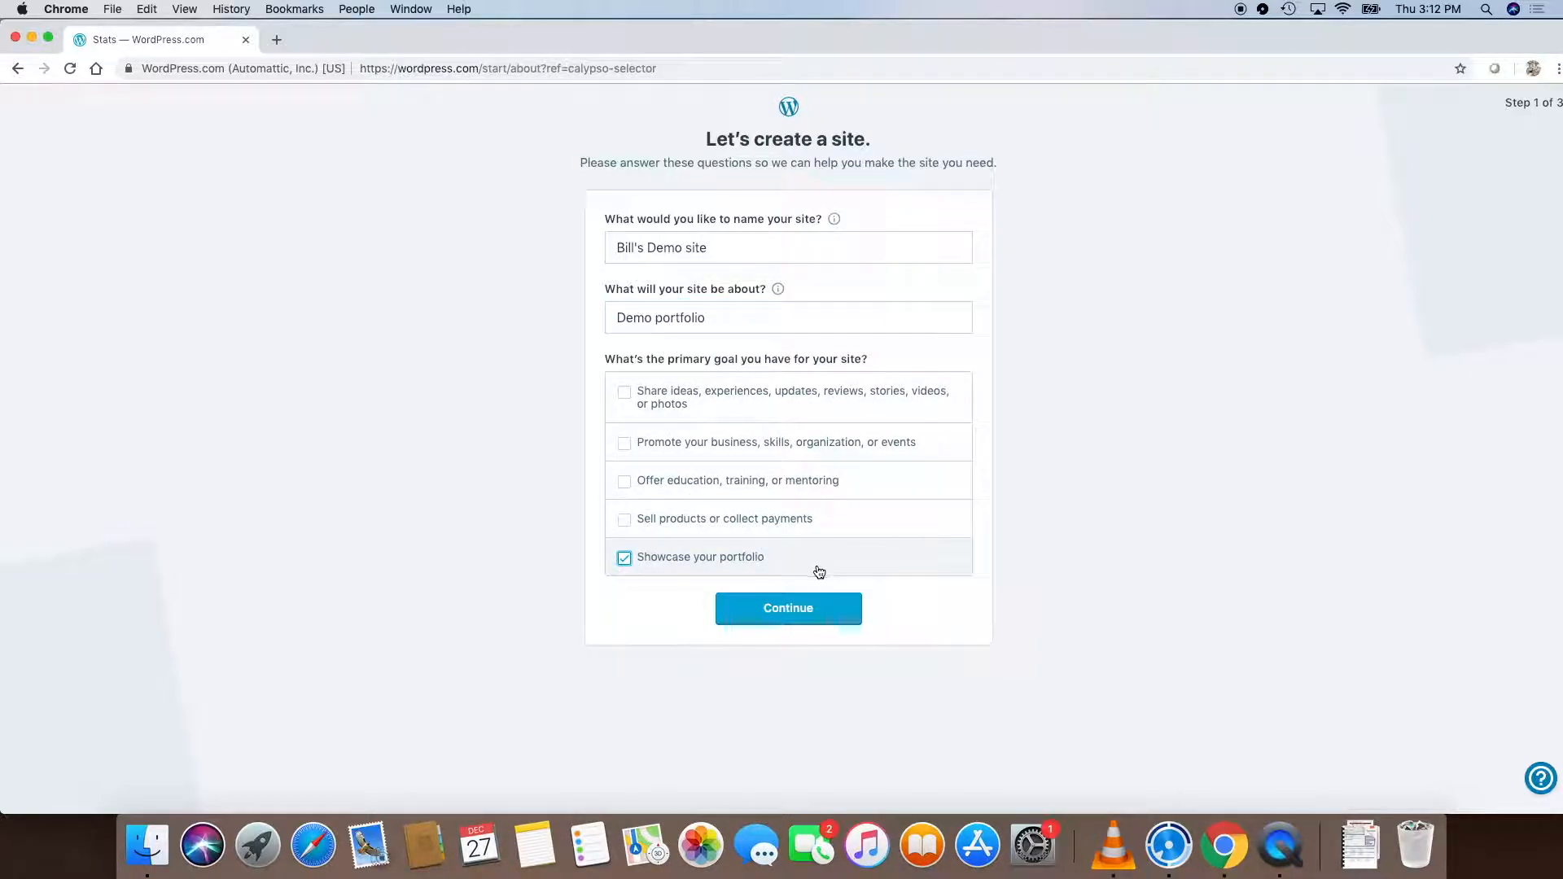
click(788, 610)
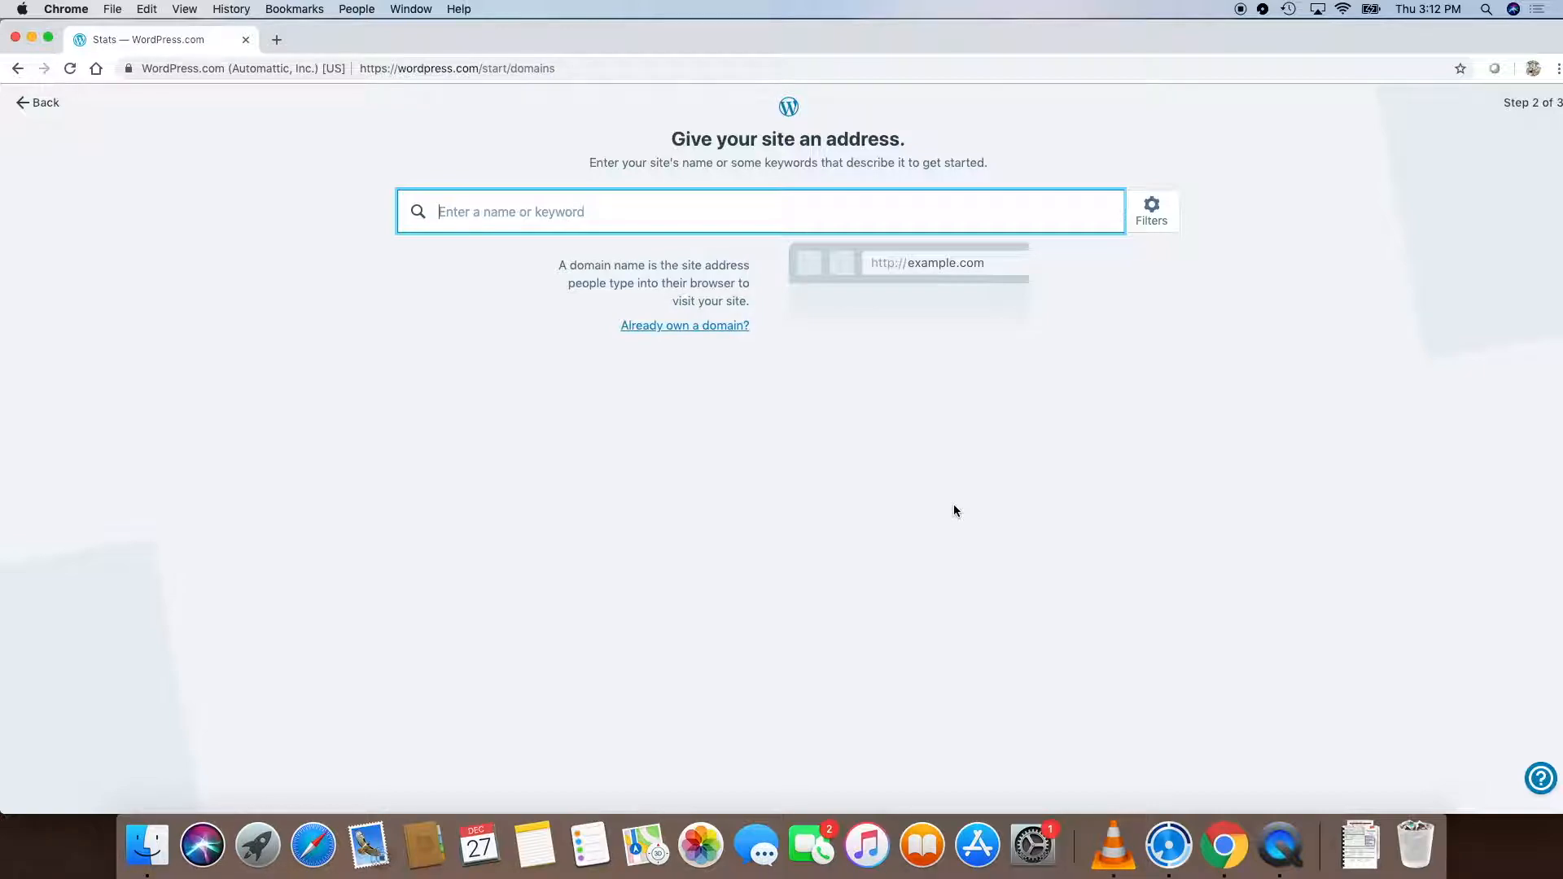
Step: Choose the free wordpress.com address found for the owner's full name plus "Demo Site", and start with the Free plan
text(Bill)
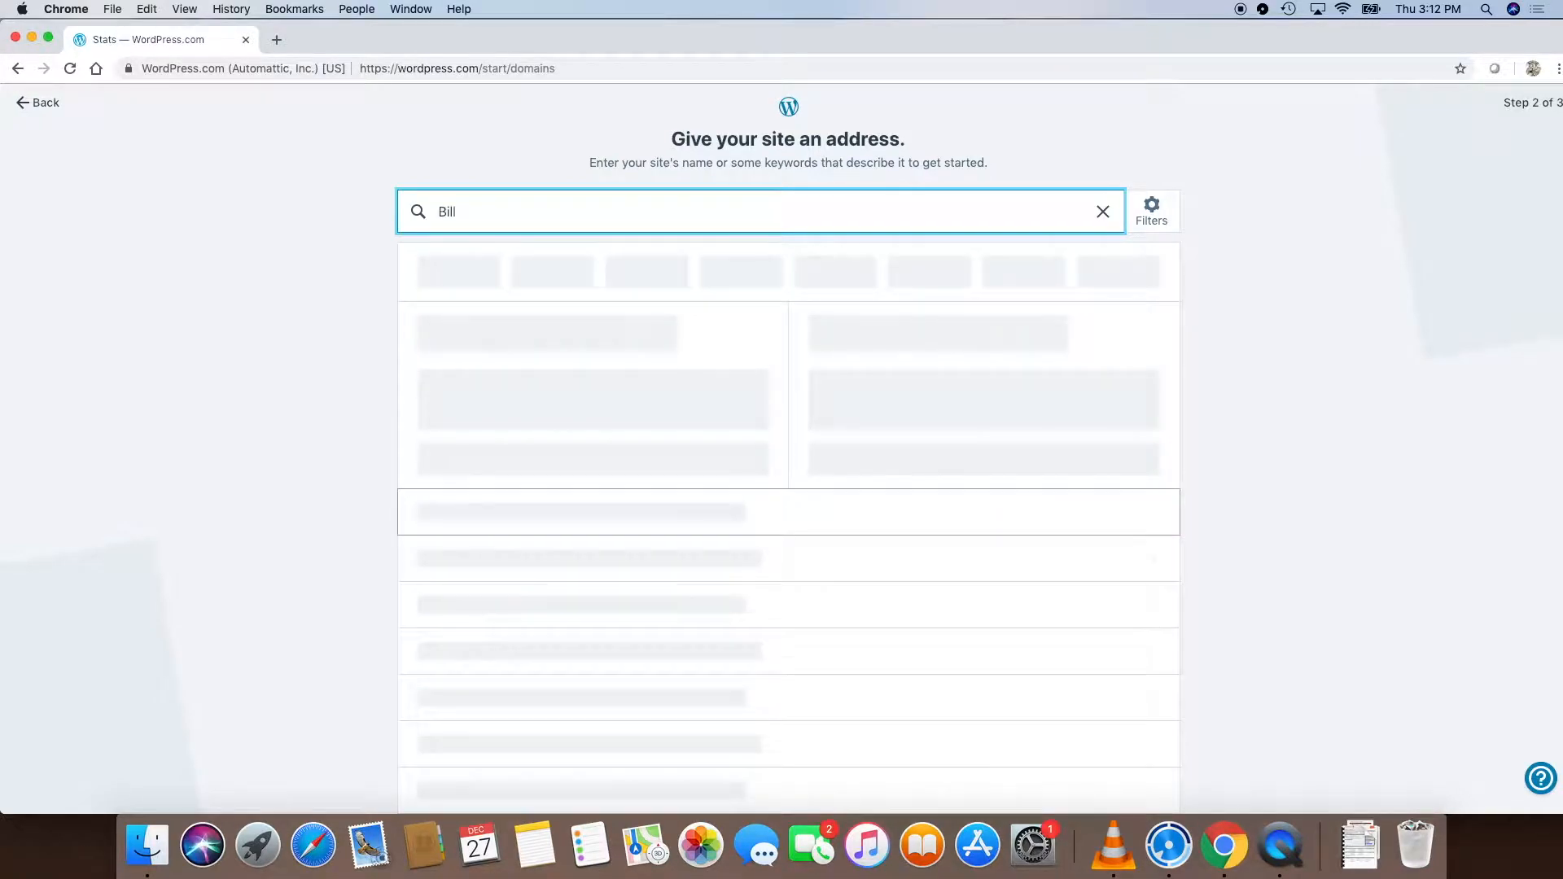
text( Hutchison Demo Site)
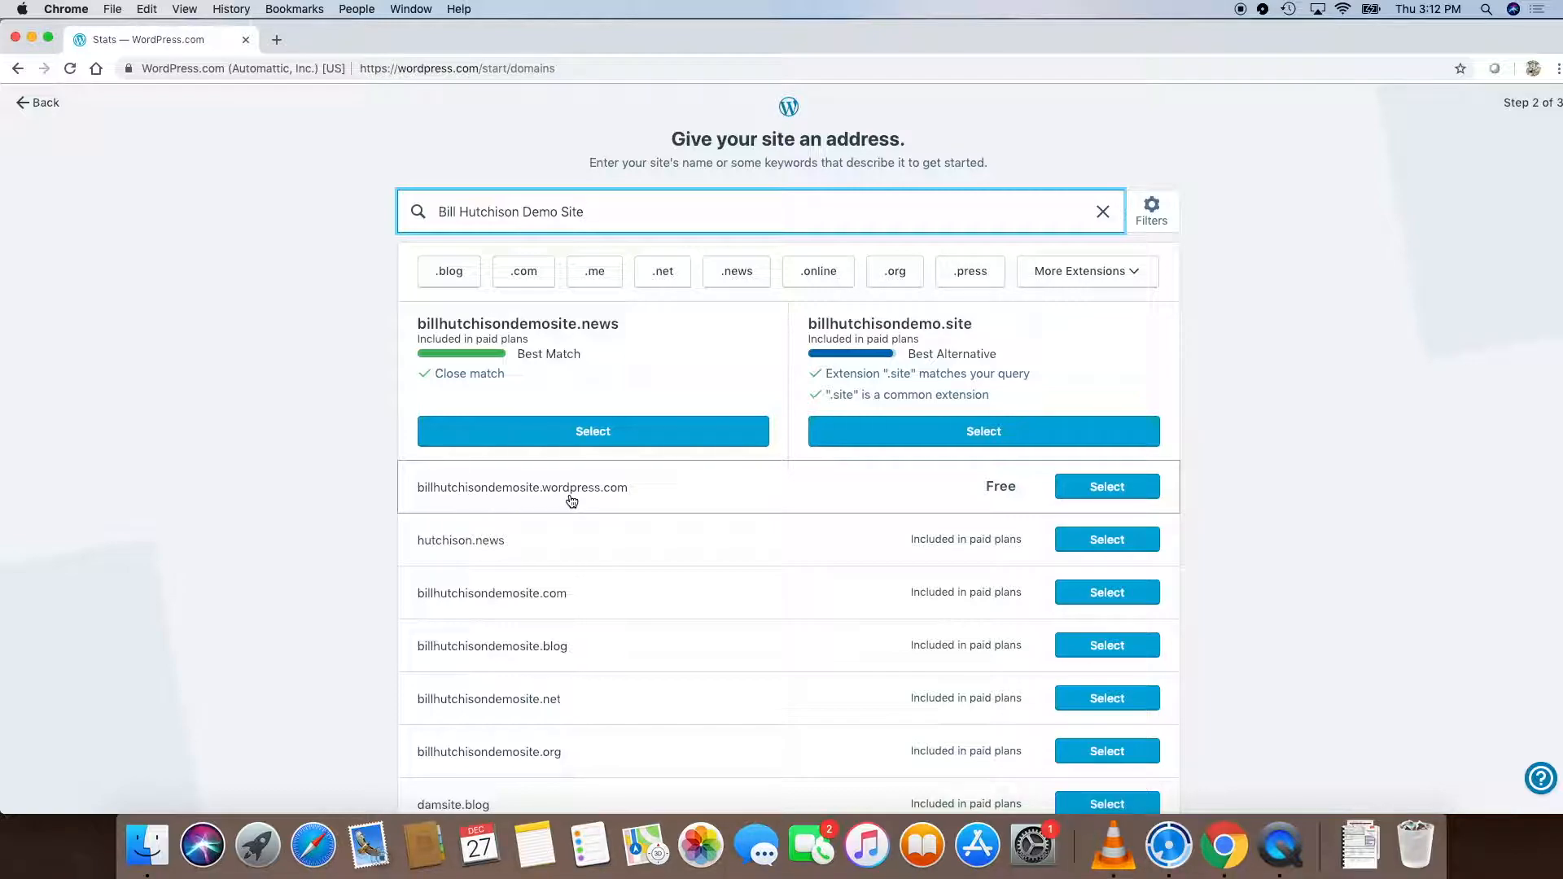
click(1105, 487)
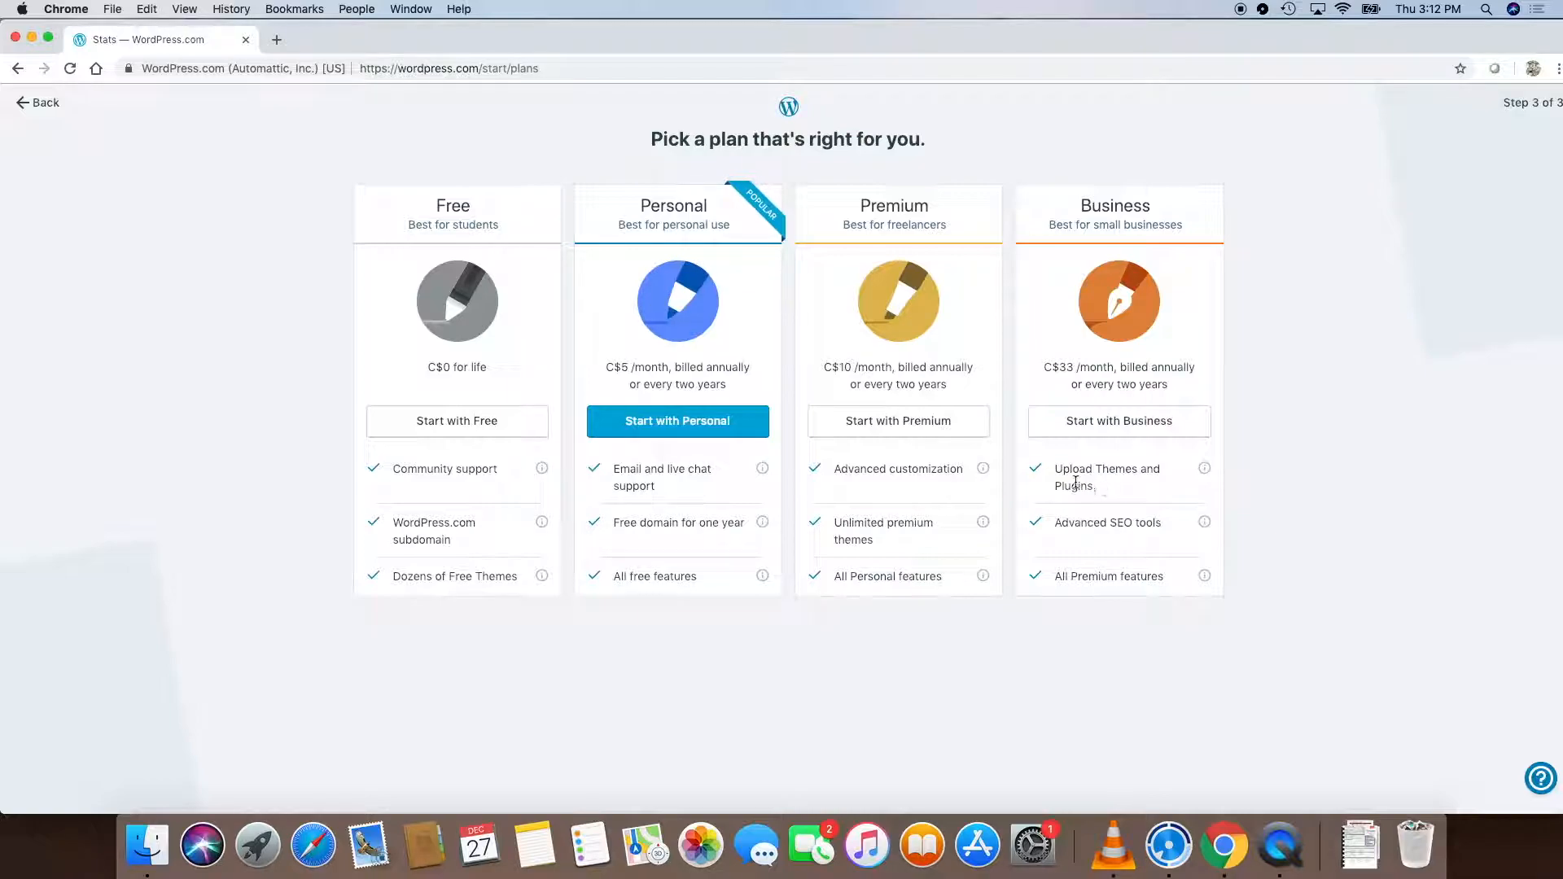
click(444, 425)
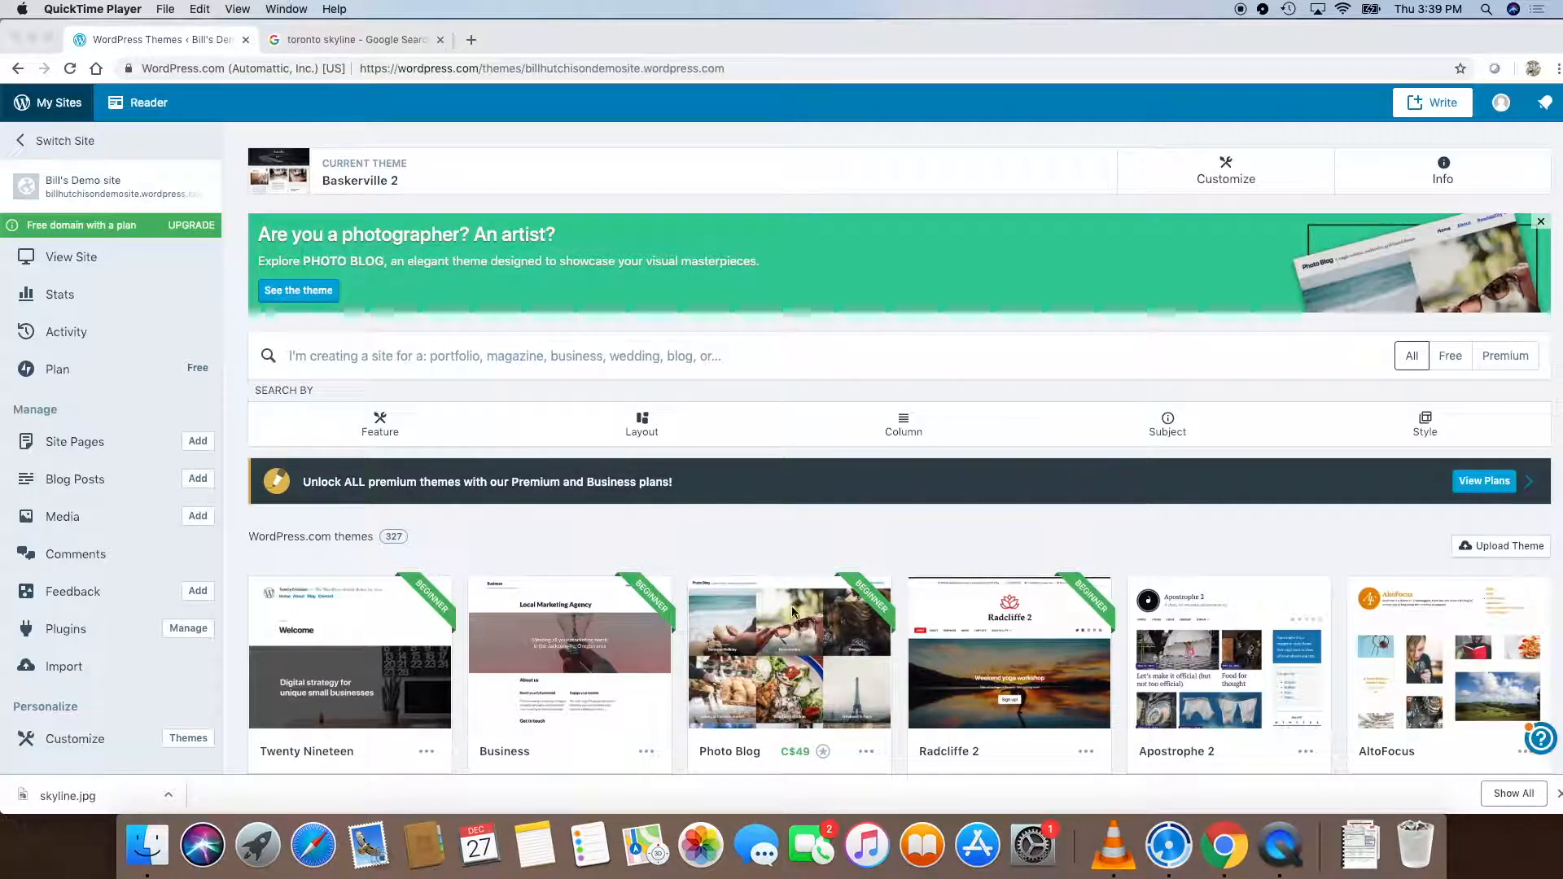
Step: Browse the WordPress.com theme gallery, examining theme designs and prices as far as the active Baskerville 2 theme
scroll(796, 609, down, 3)
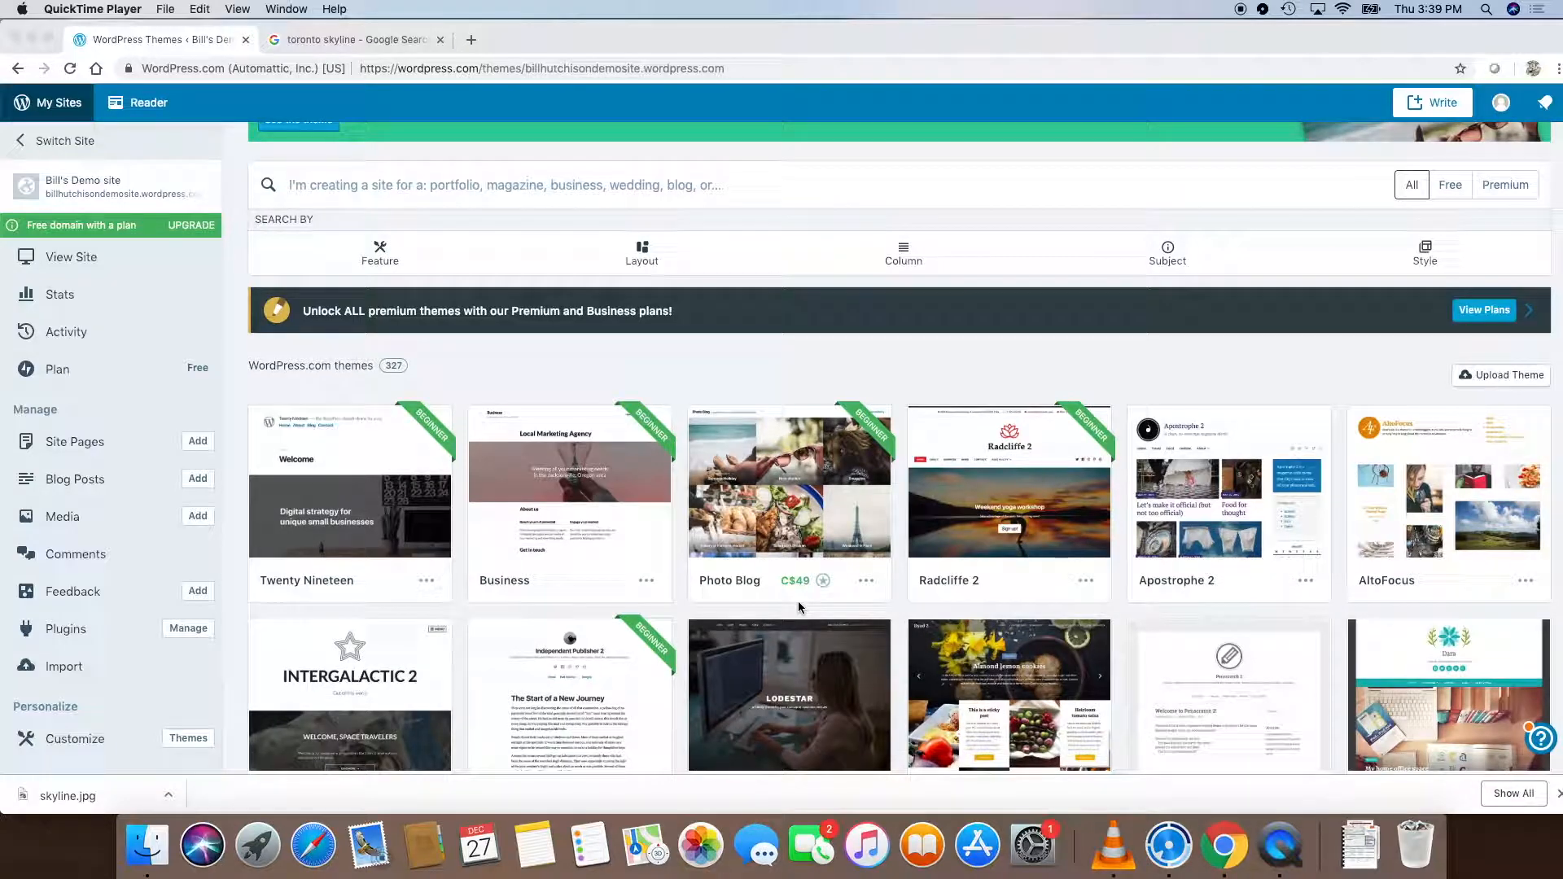
scroll(798, 606, down, 7)
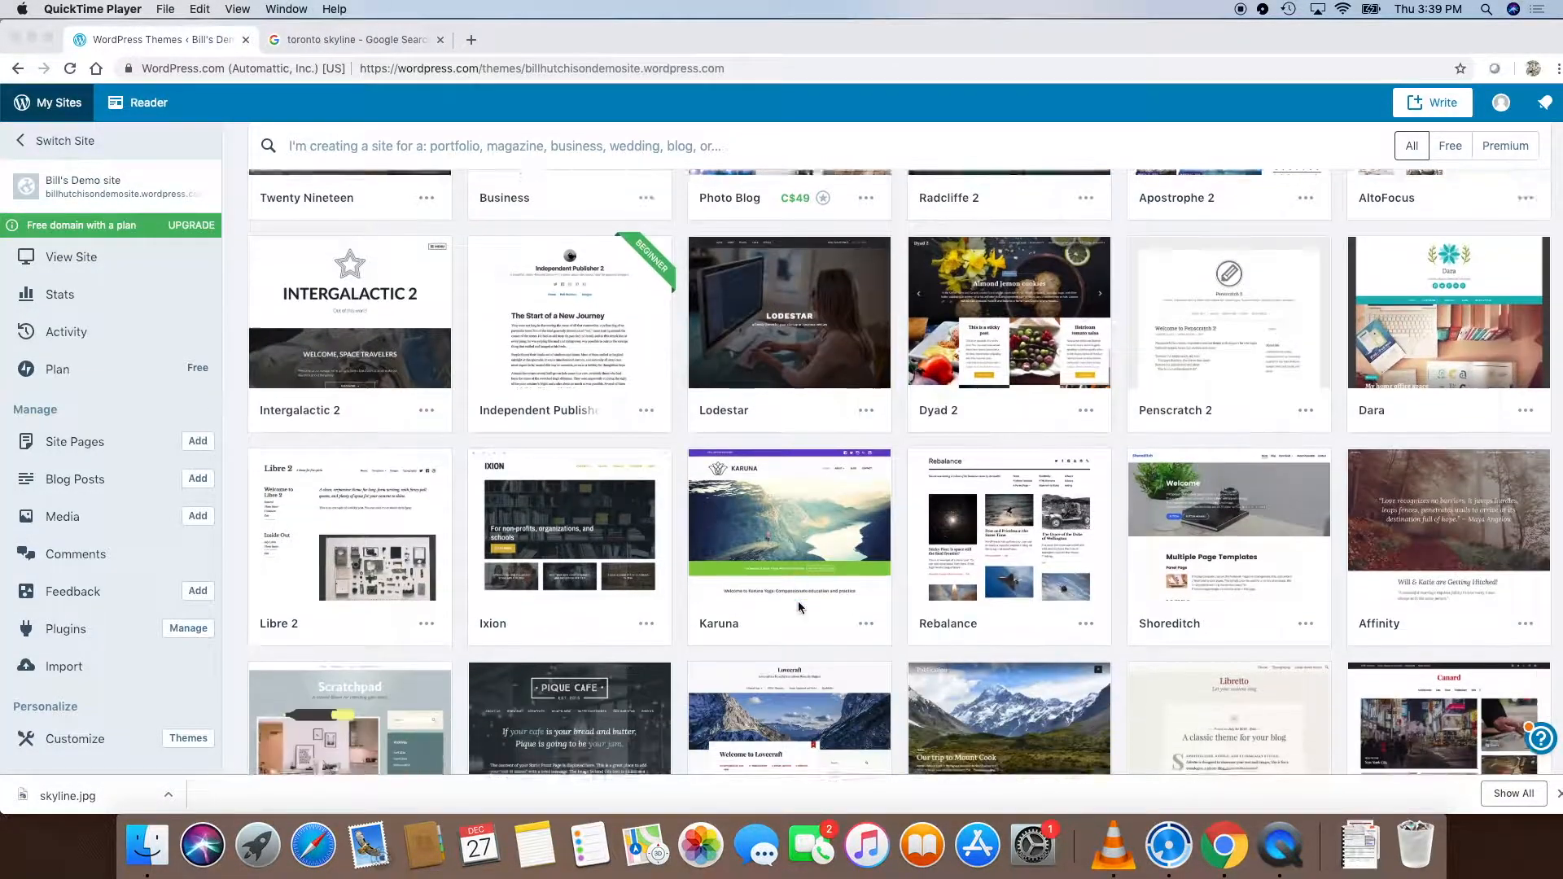
scroll(798, 606, down, 3)
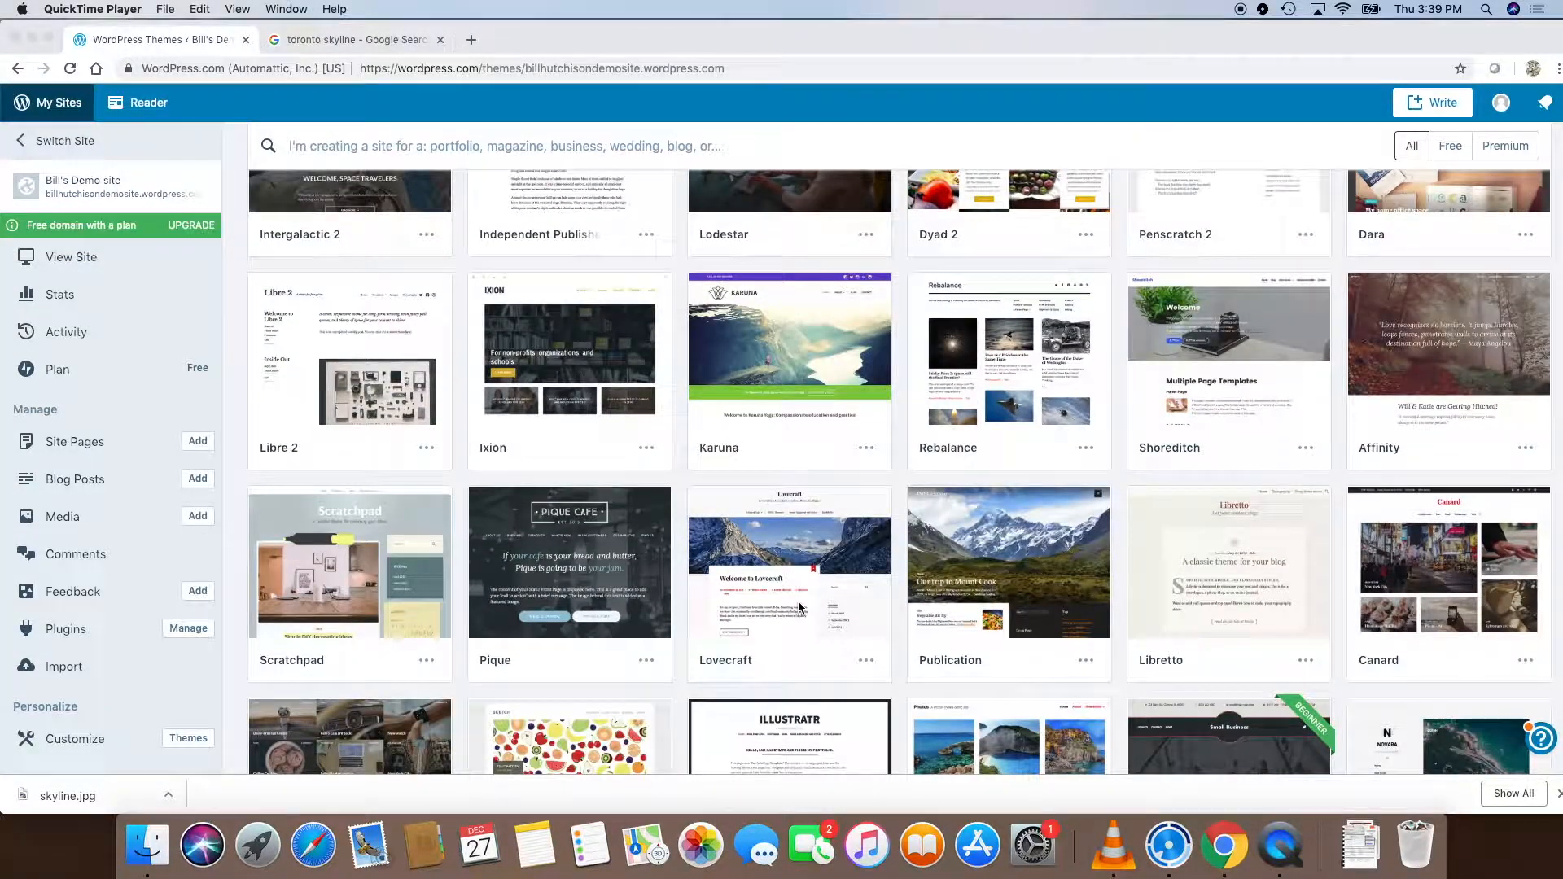
scroll(799, 607, up, 2)
scroll(799, 606, down, 7)
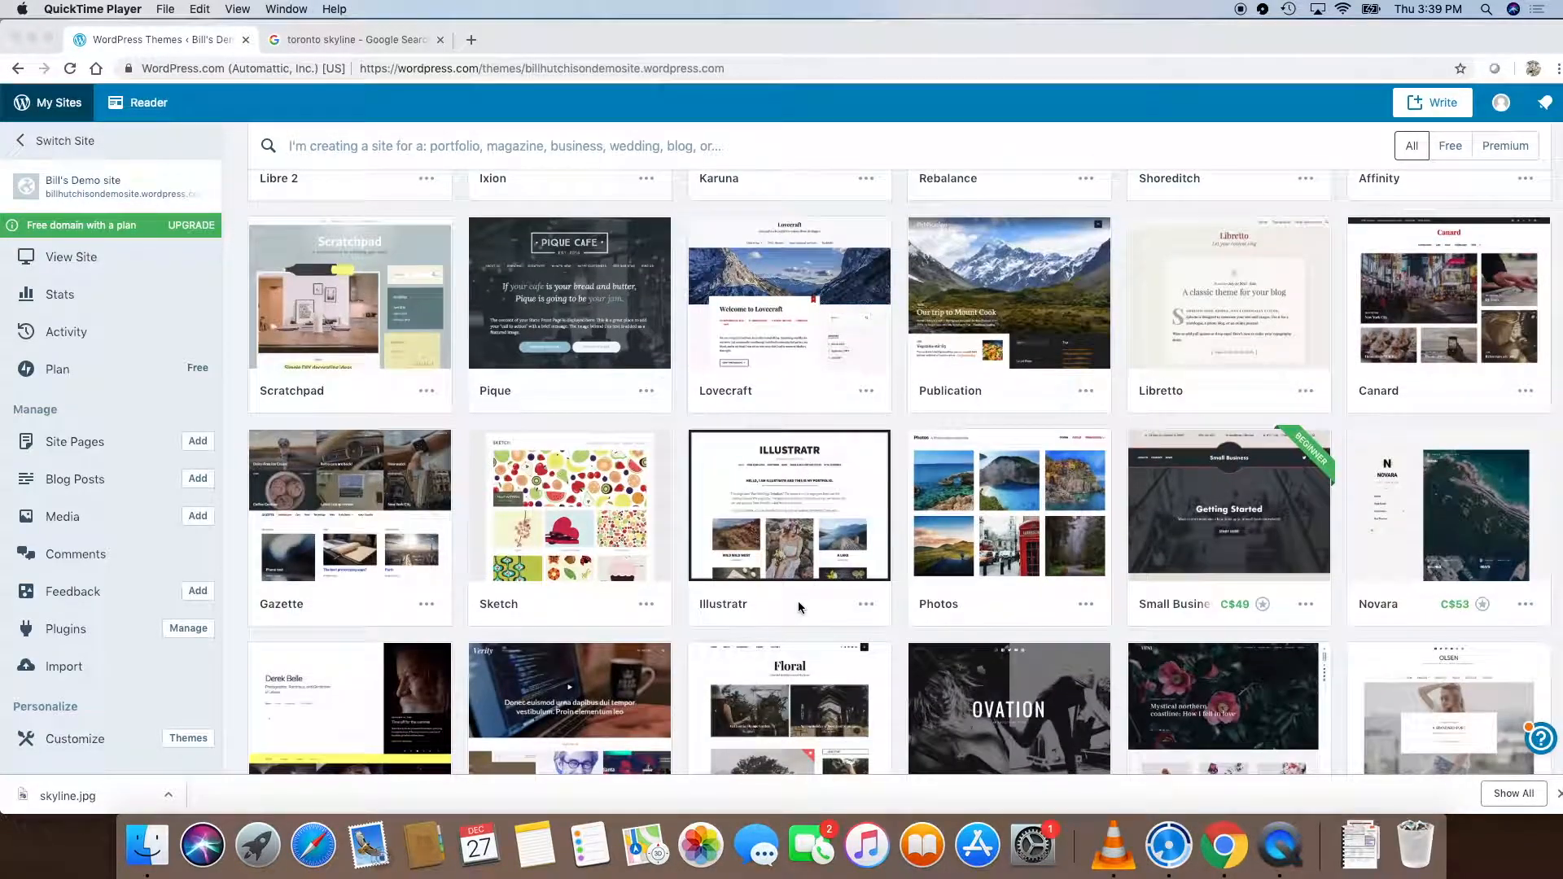
scroll(798, 607, down, 1)
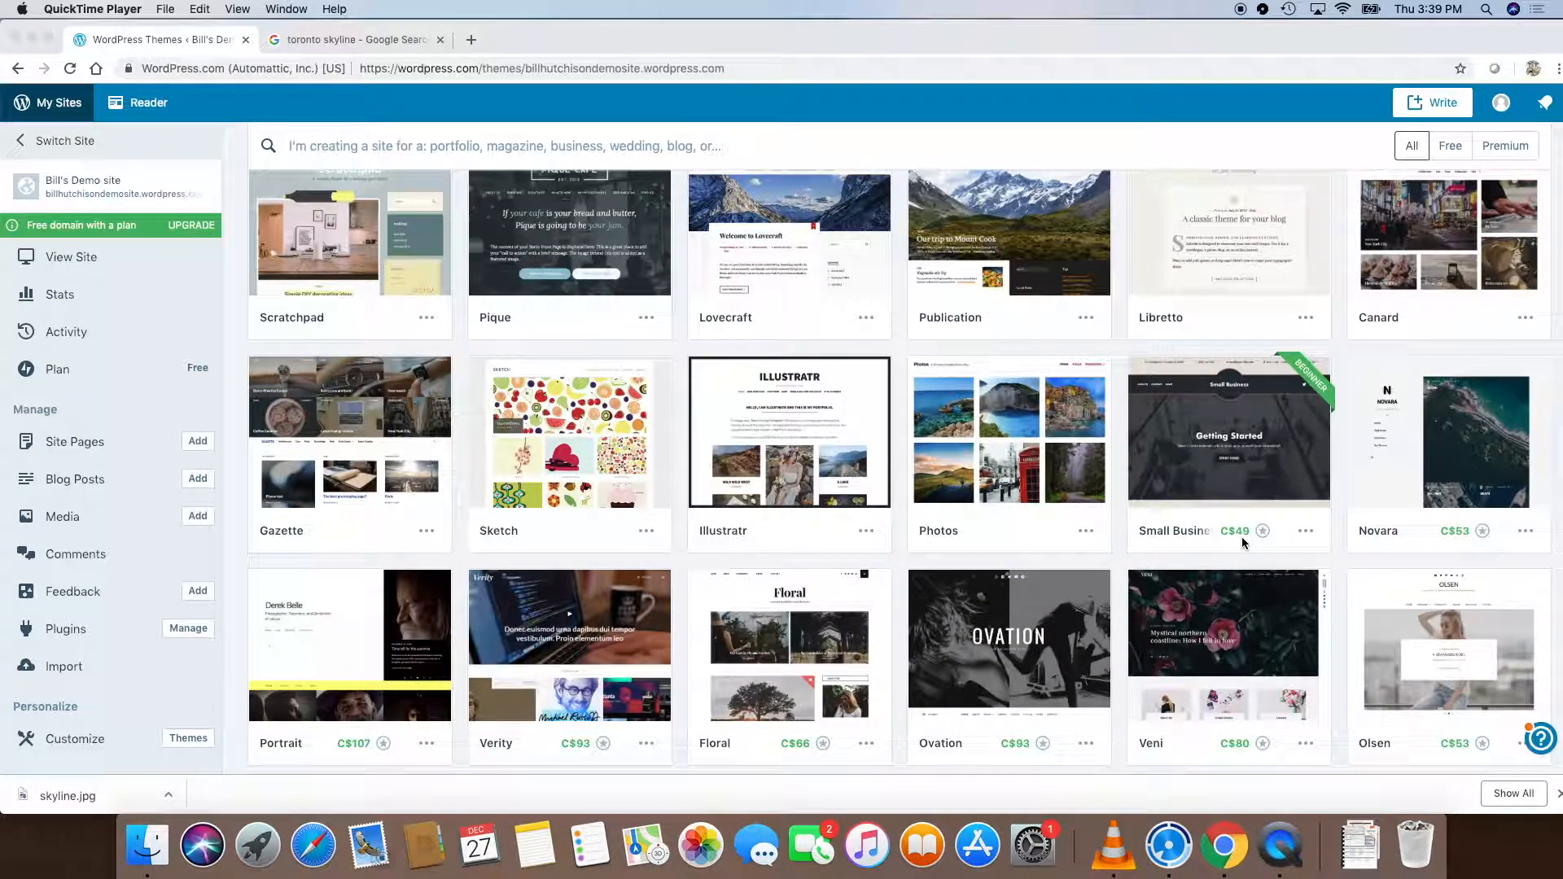
scroll(1348, 534, down, 1)
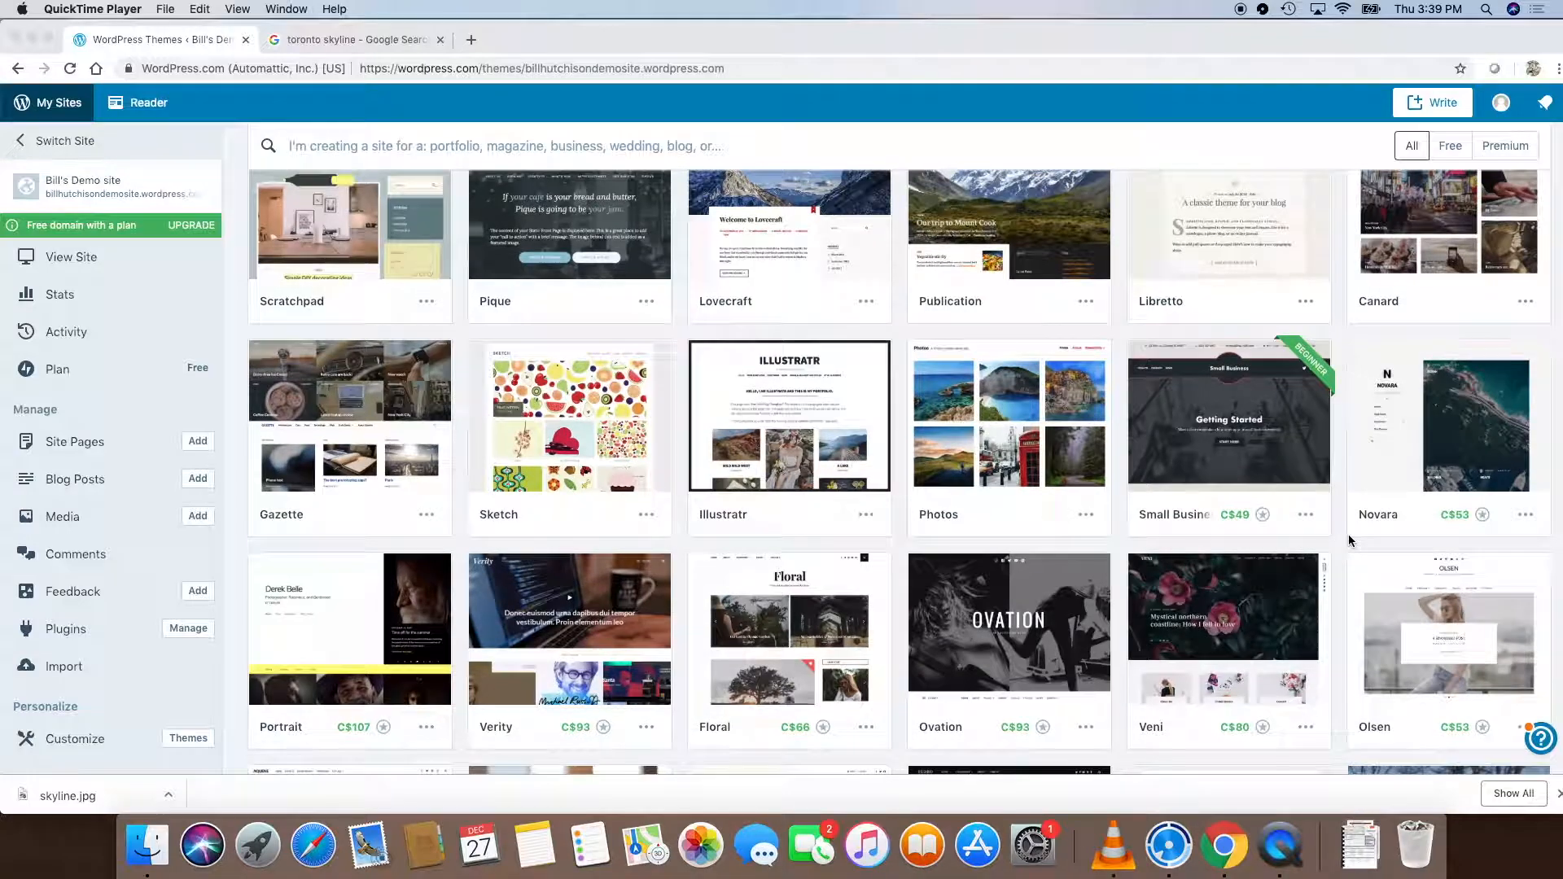
scroll(1348, 534, down, 5)
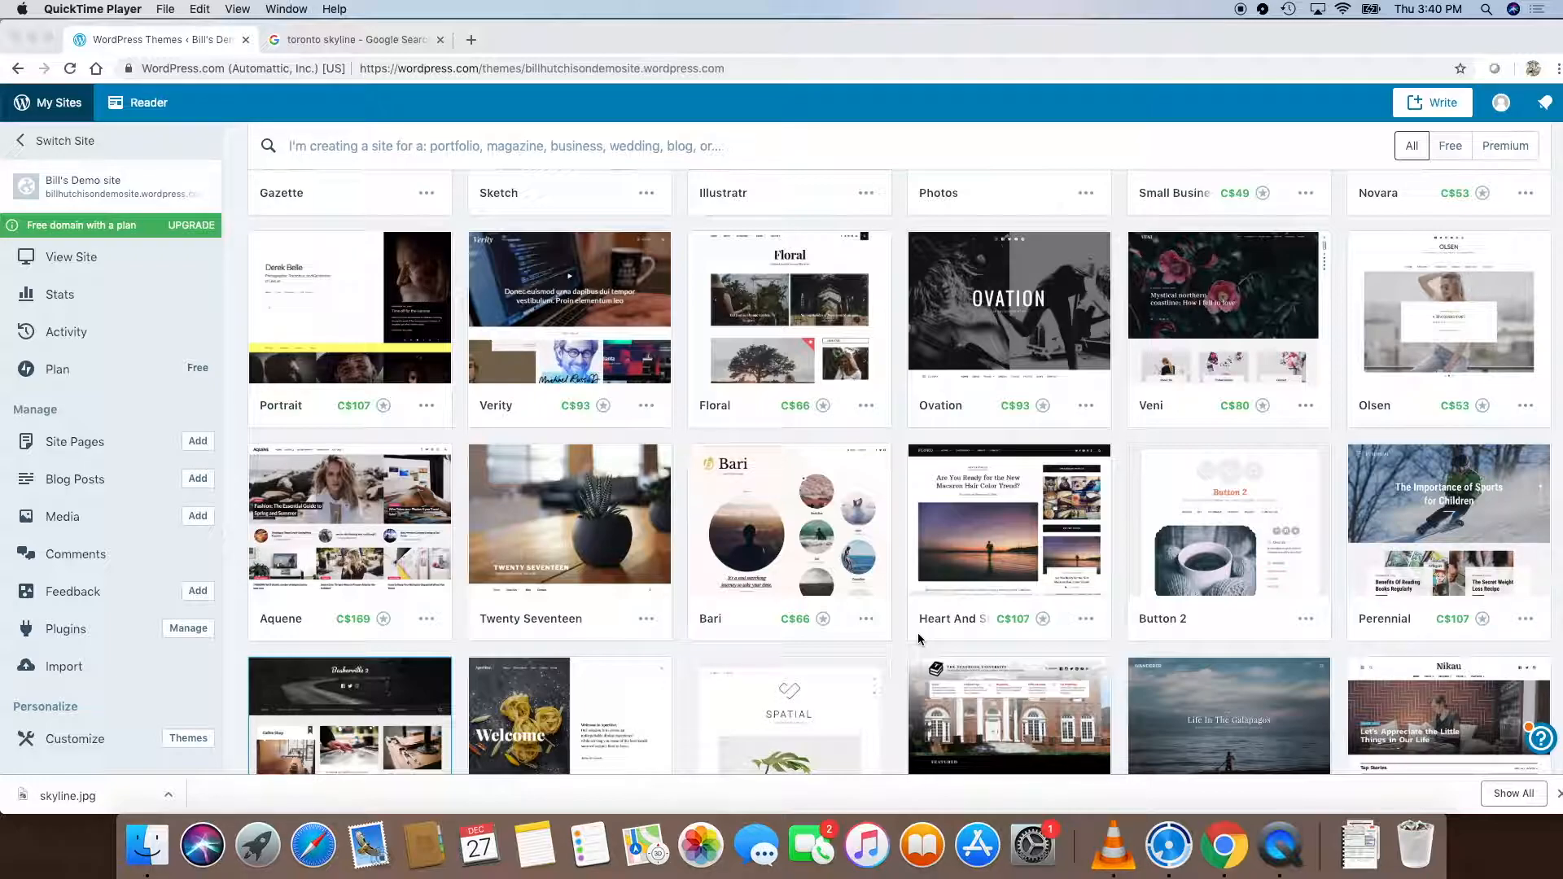
scroll(505, 574, down, 3)
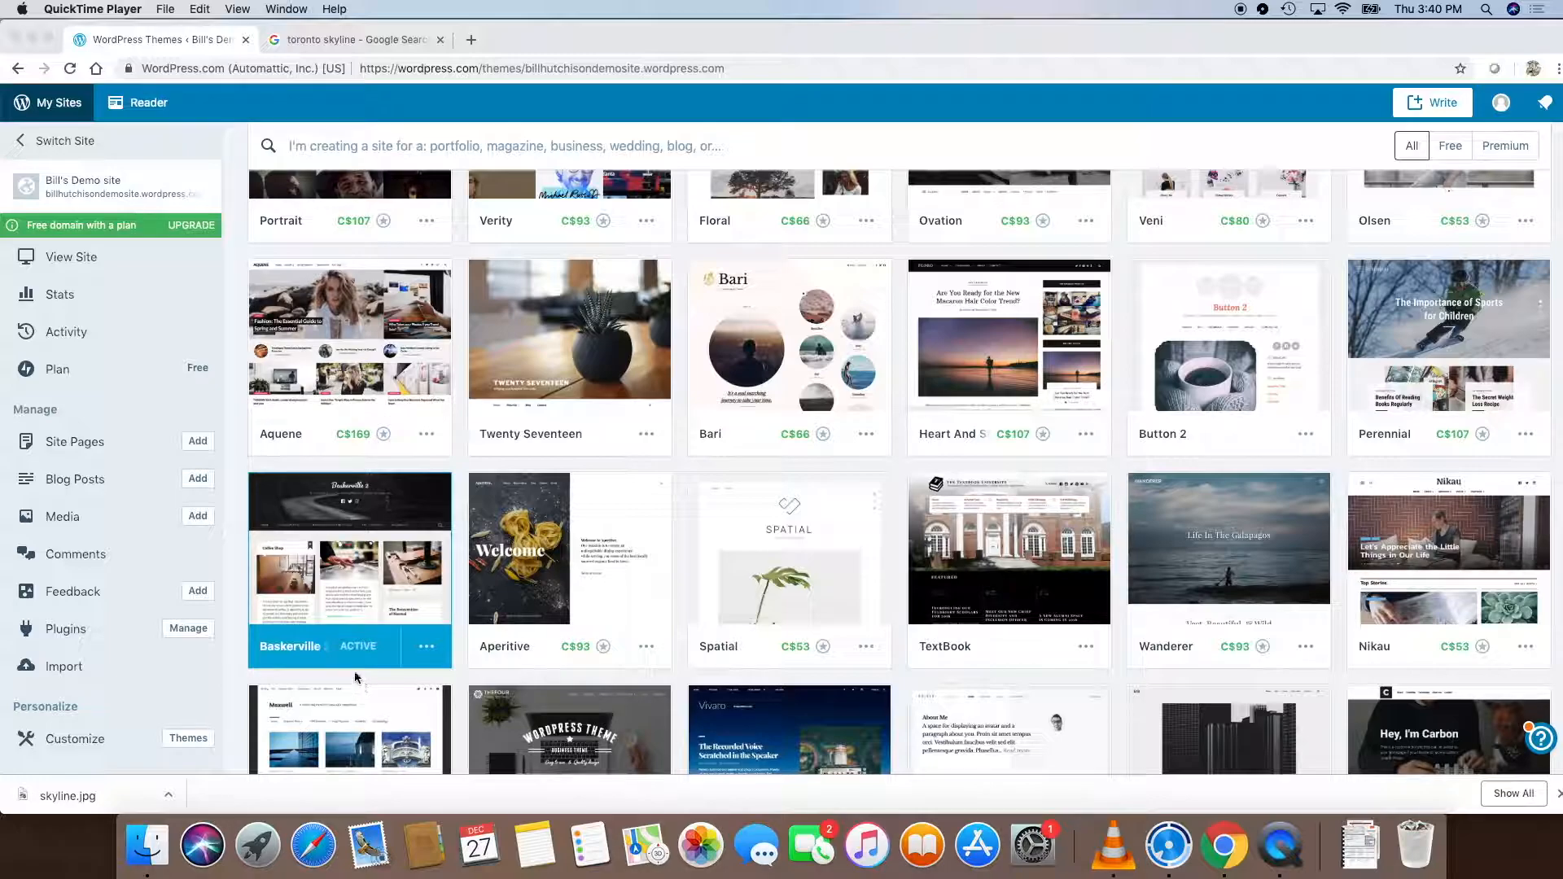
Step: Open the active Baskerville 2 theme for customizing, examine the homepage preview, and return to the themes page
click(347, 652)
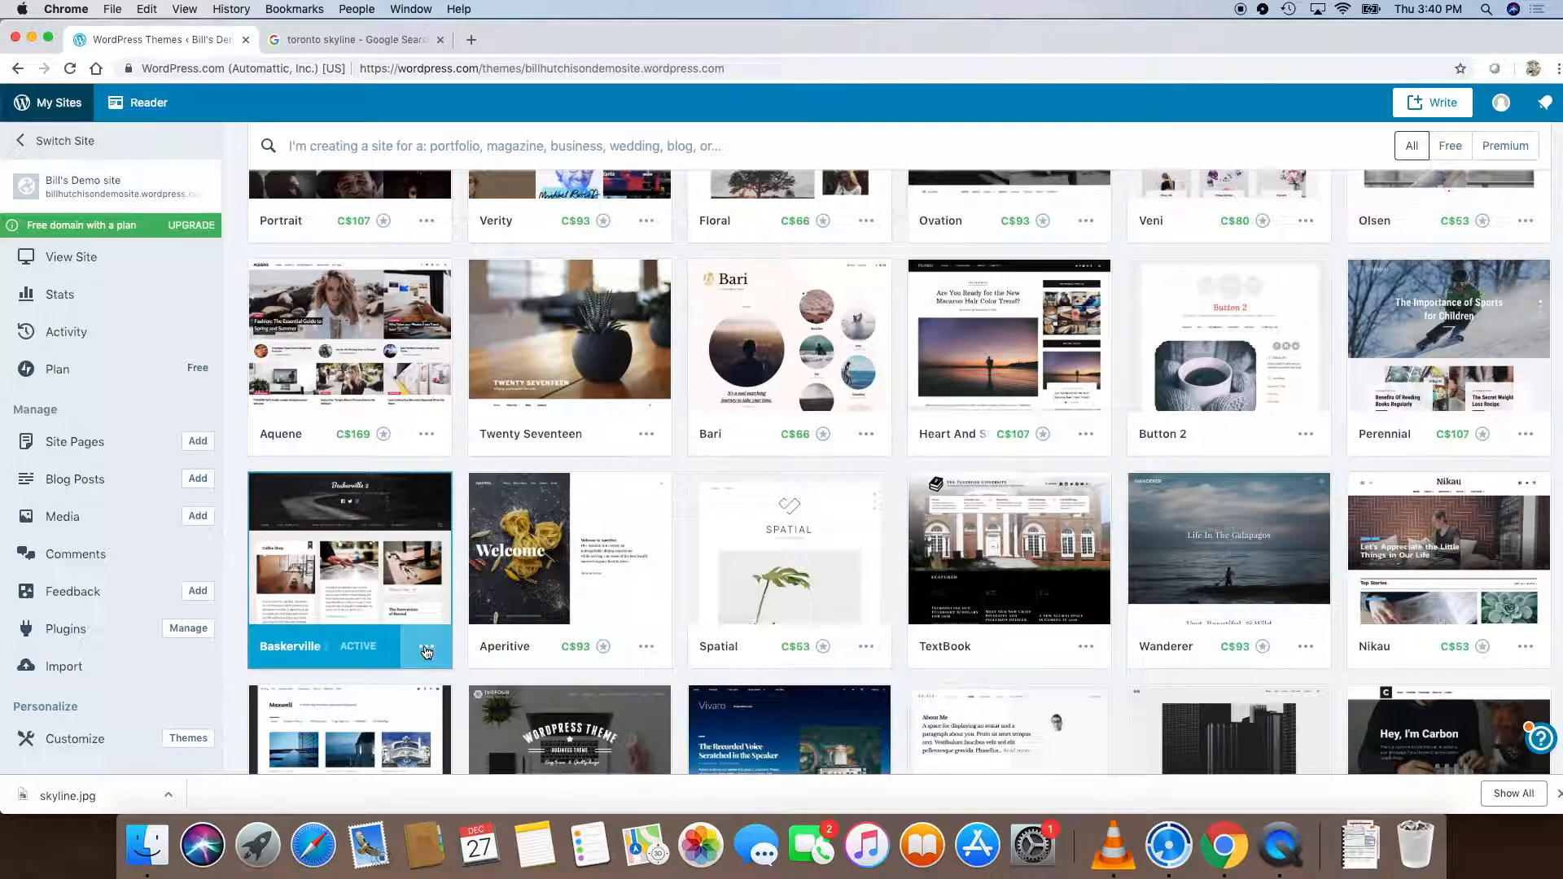
click(427, 649)
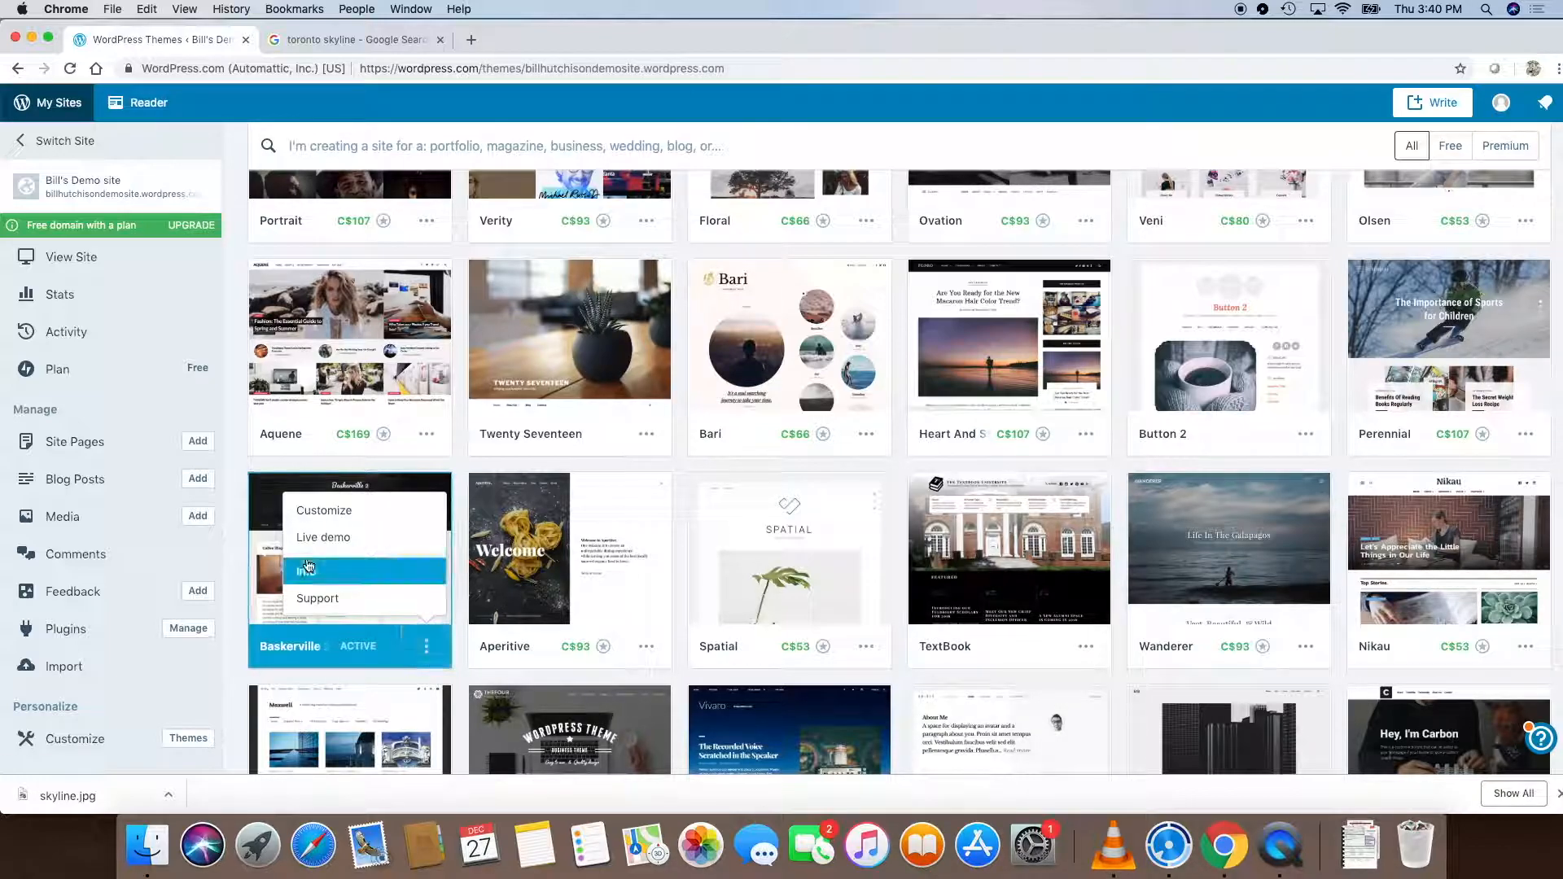
click(325, 511)
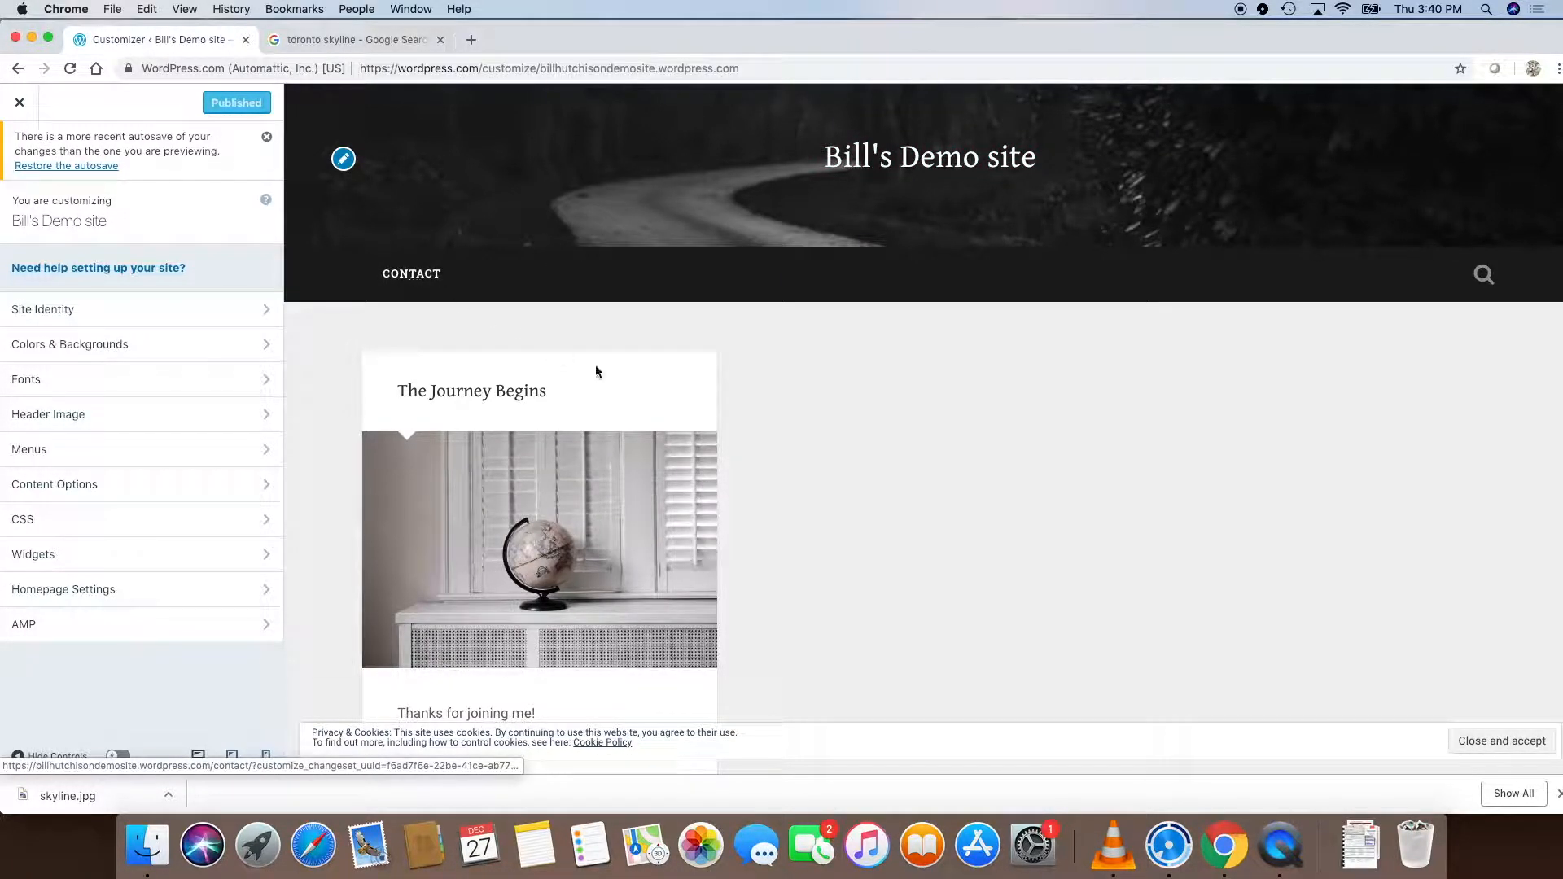
scroll(824, 493, down, 5)
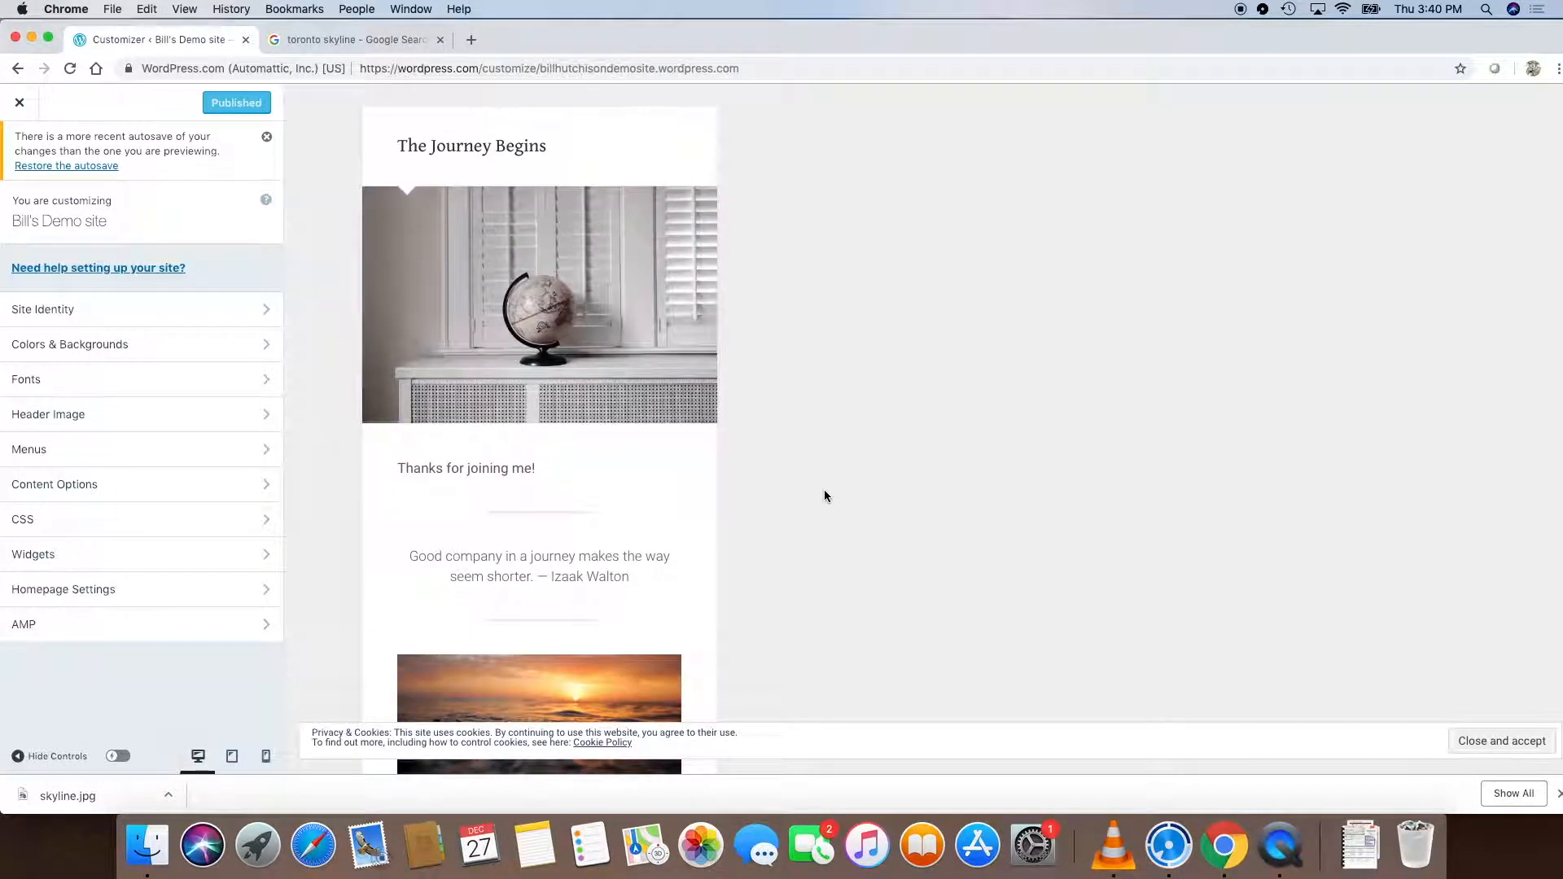
scroll(824, 495, down, 4)
scroll(824, 495, up, 9)
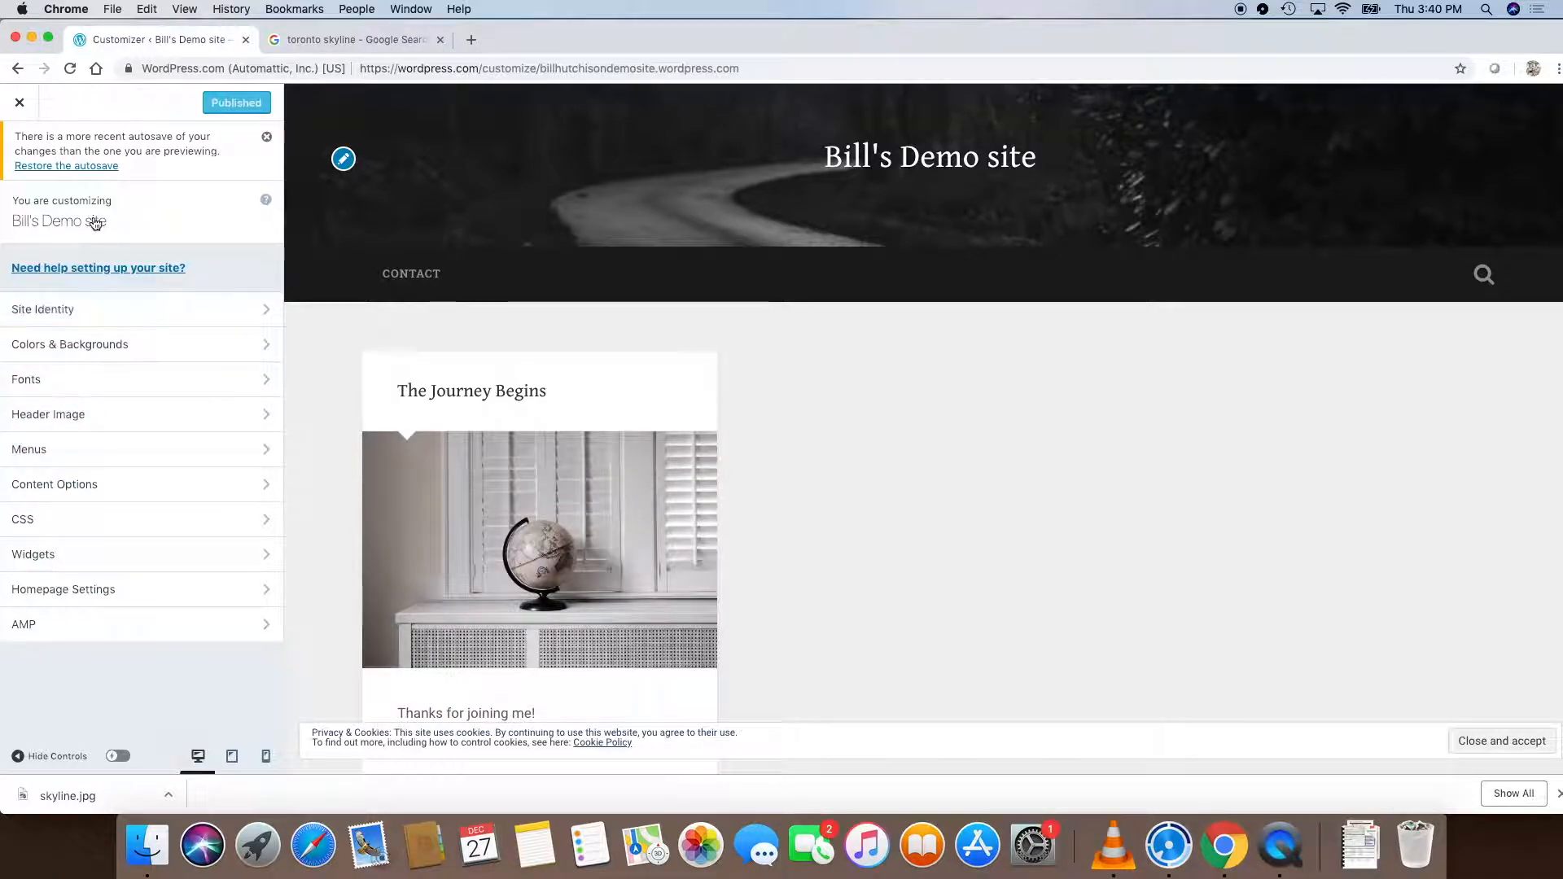
click(21, 106)
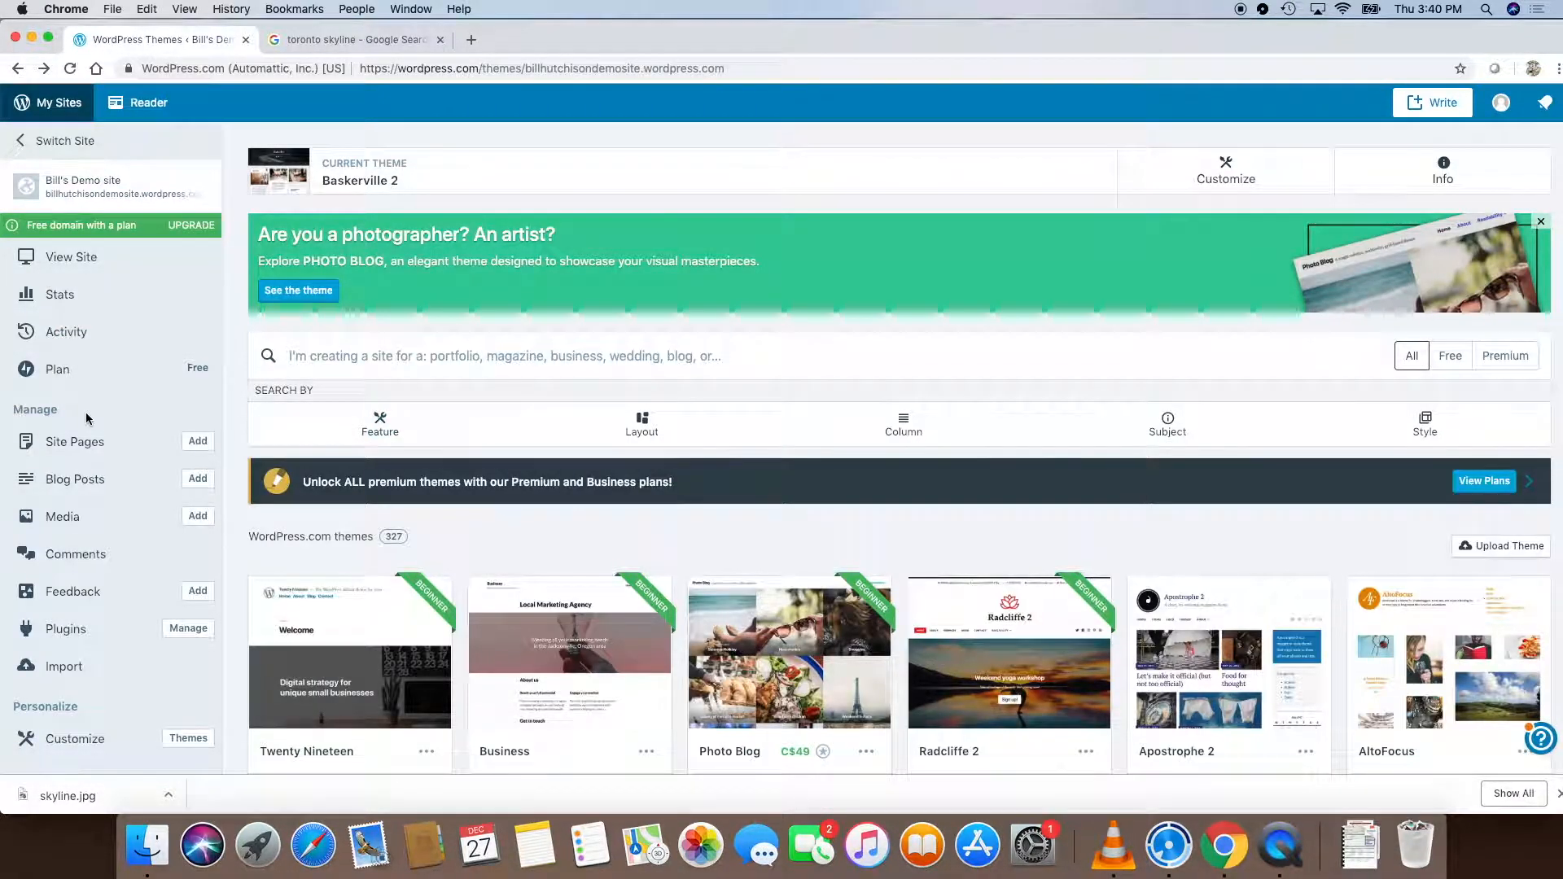
Step: Add a site page titled "About Me", publish it immediately as public, and close its preview
click(197, 442)
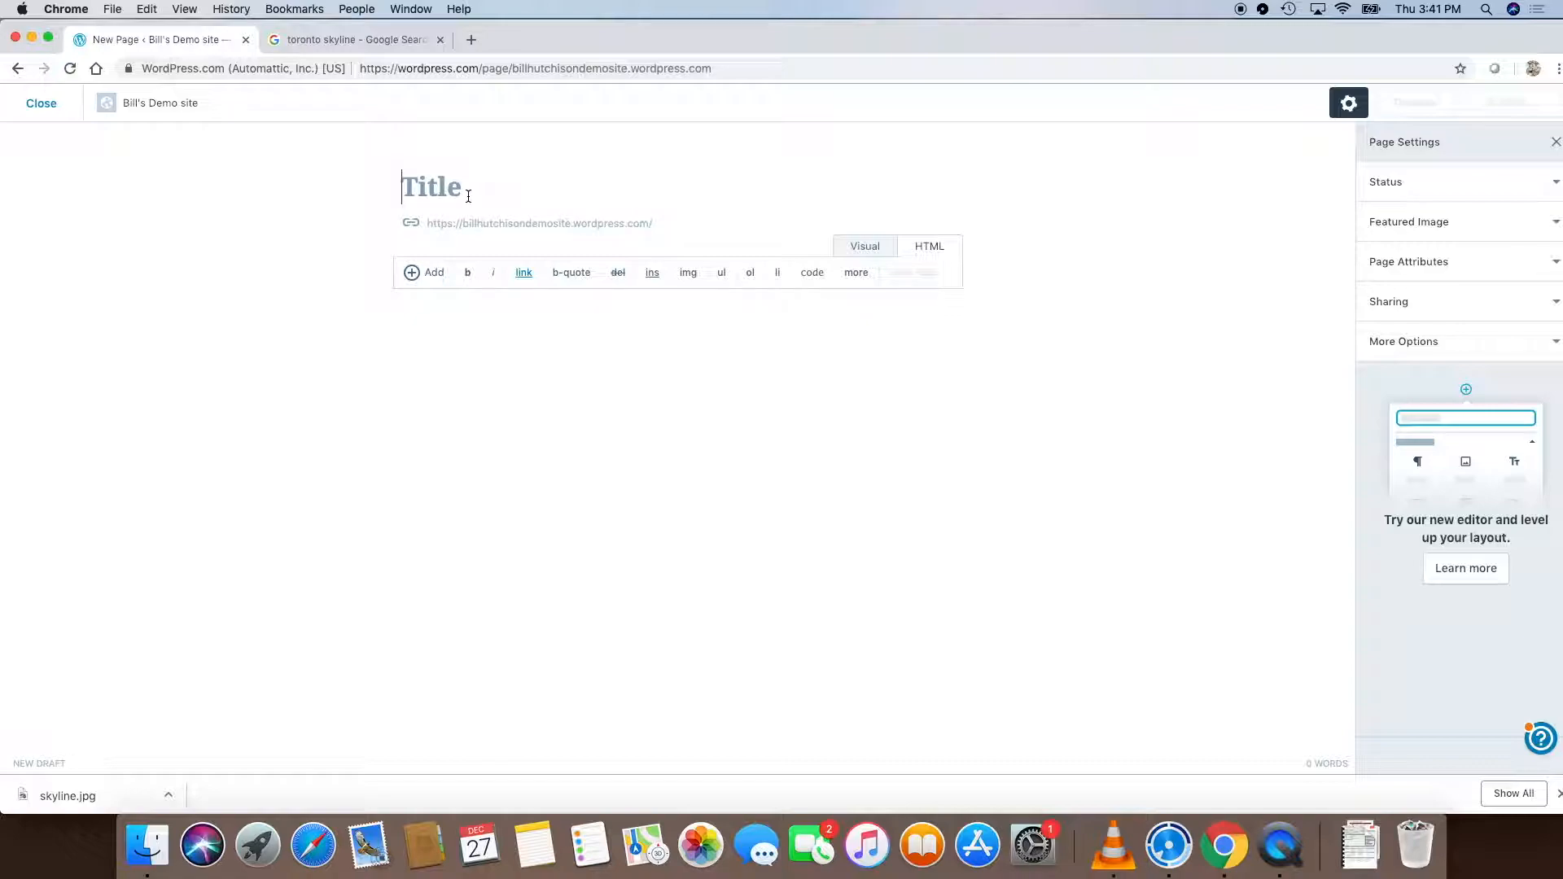
text(about)
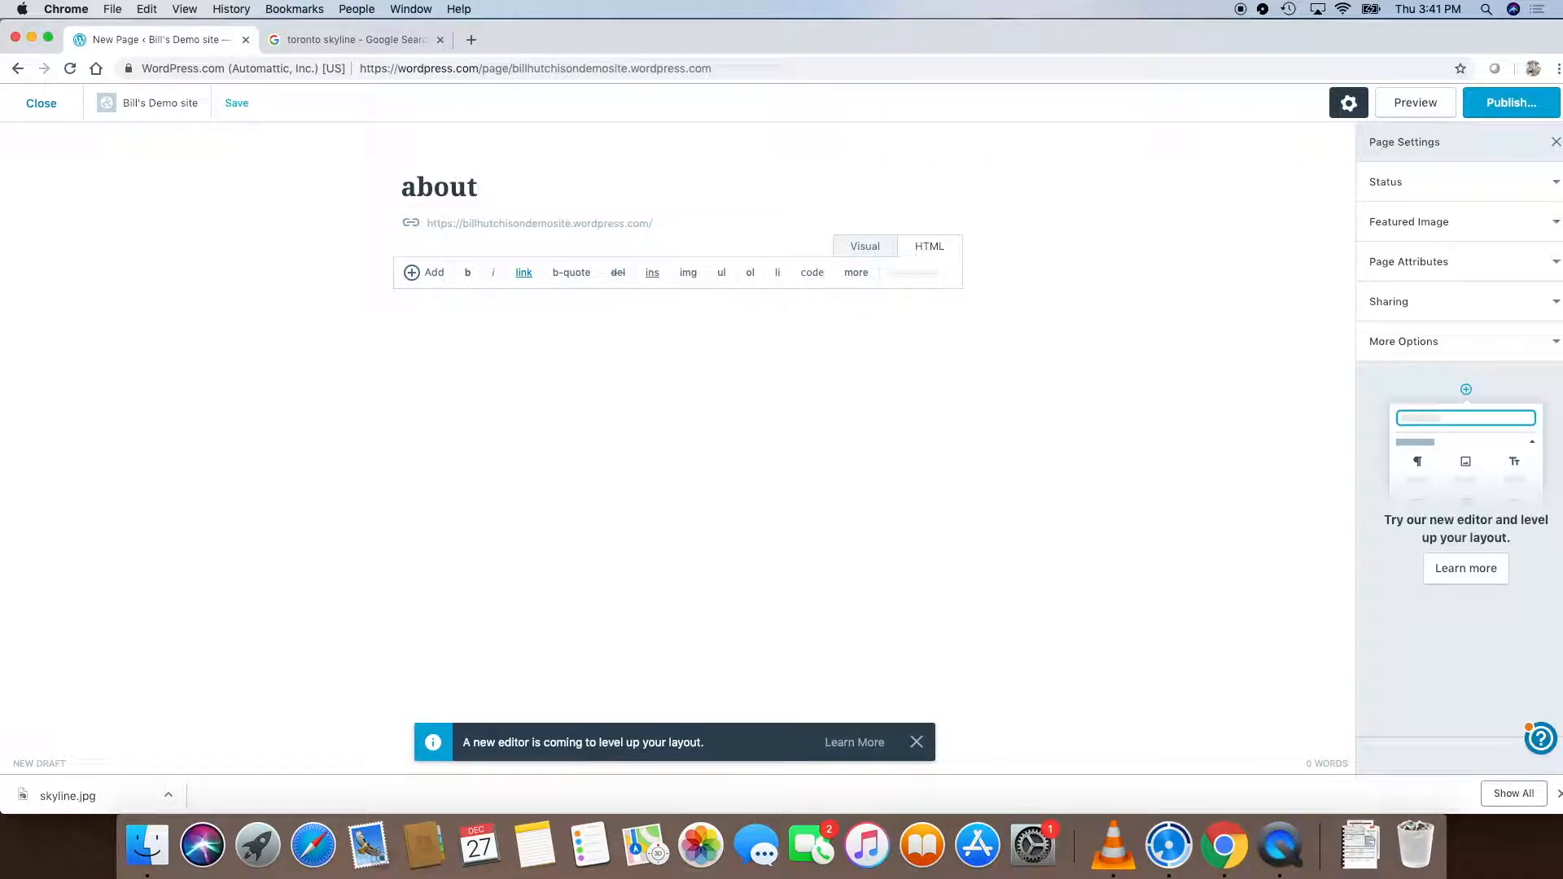
key(BackSpace)
key(BackSpace)
key(BackSpace)
key(BackSpace)
key(BackSpace)
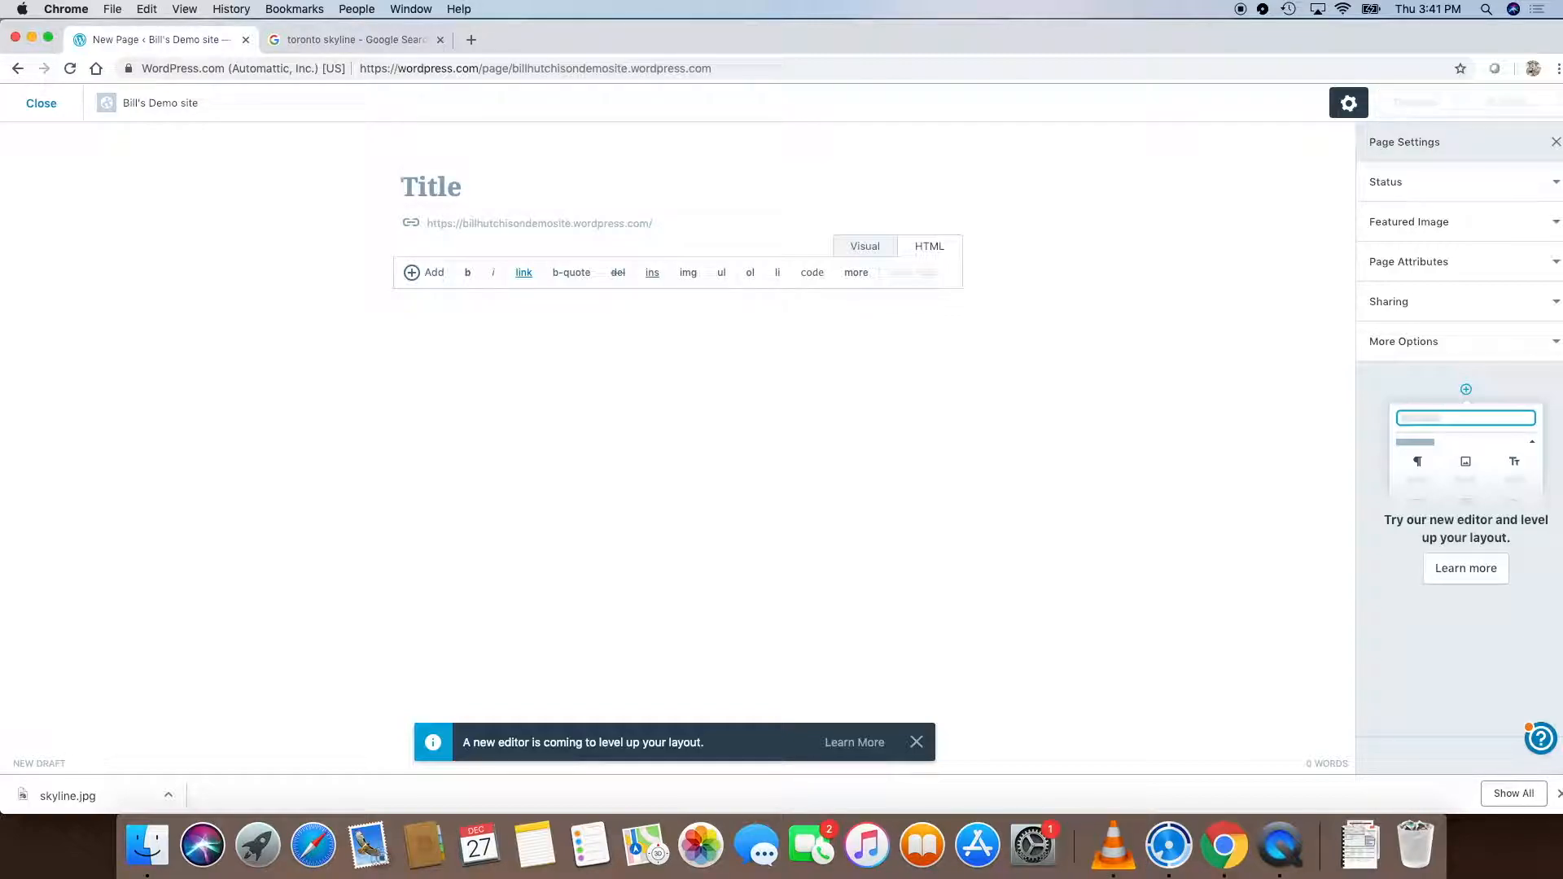
text(About Me)
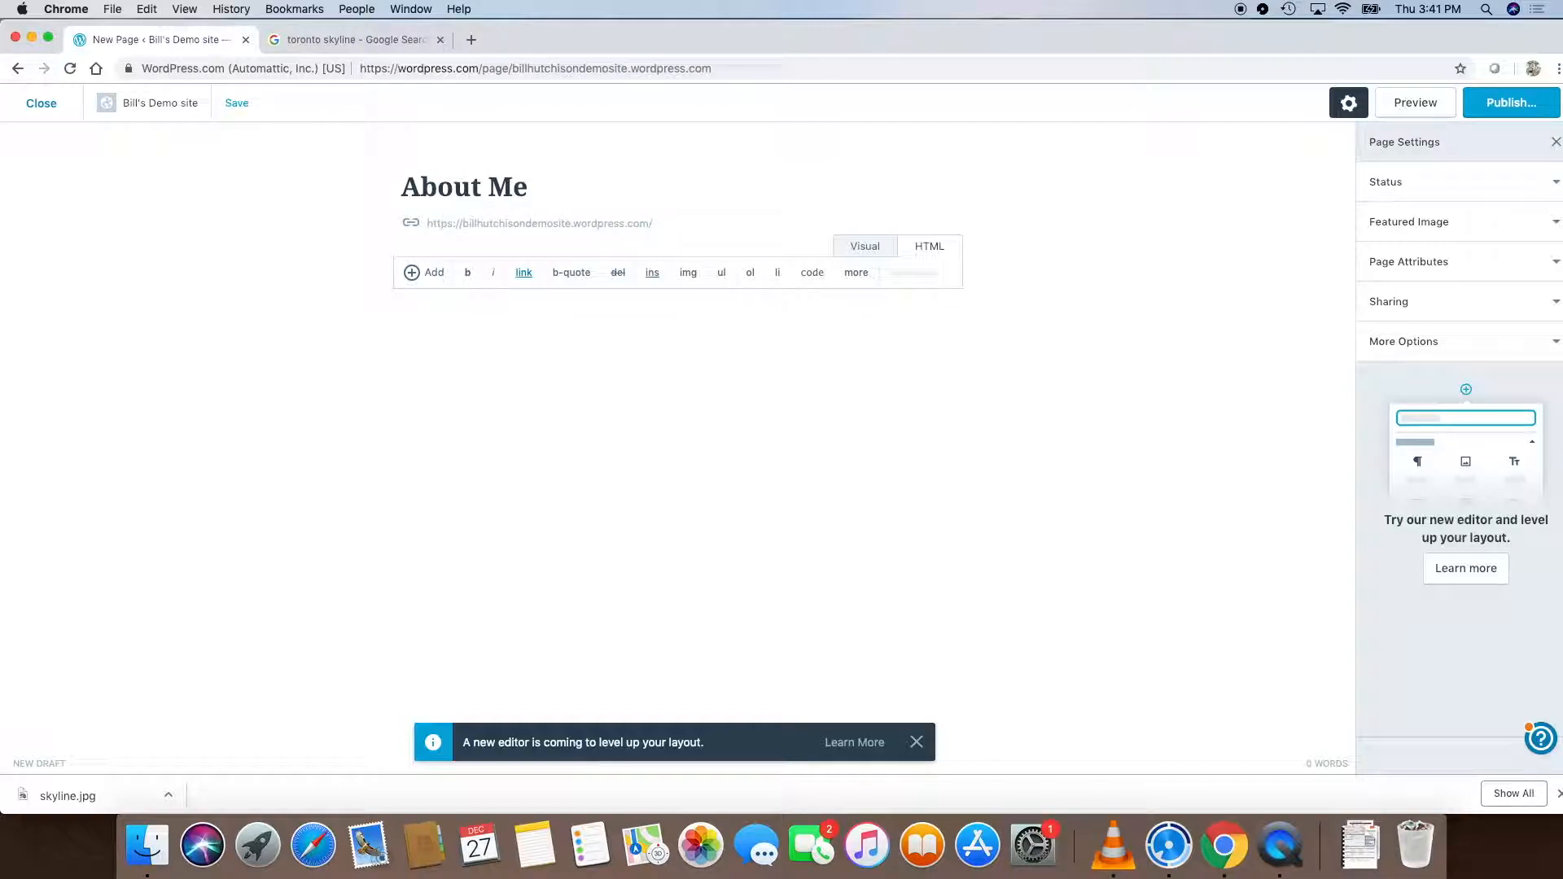
click(1488, 111)
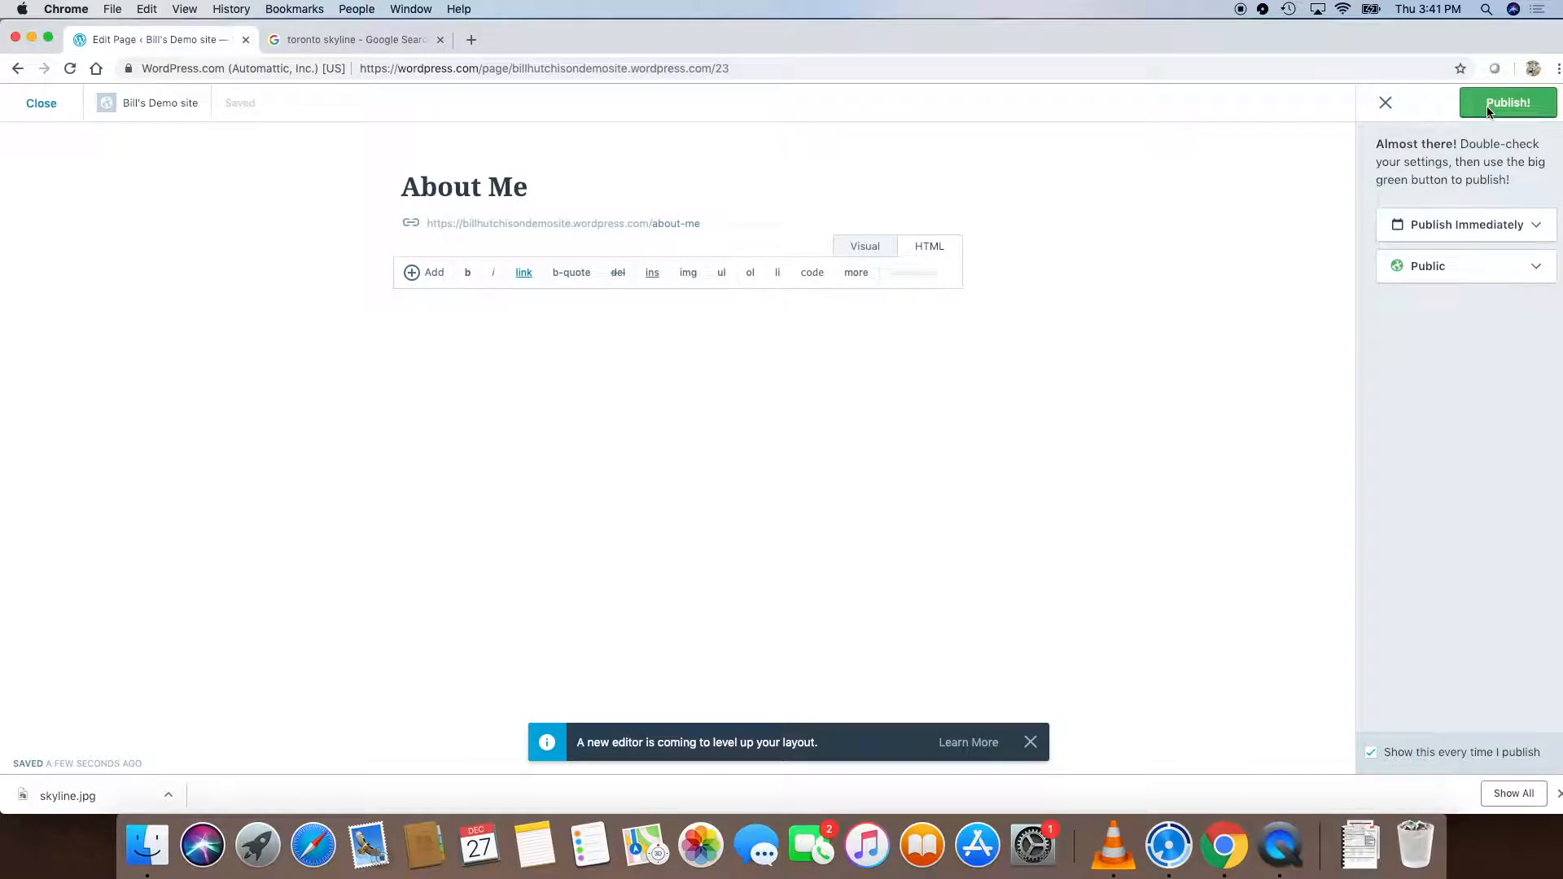
click(1486, 106)
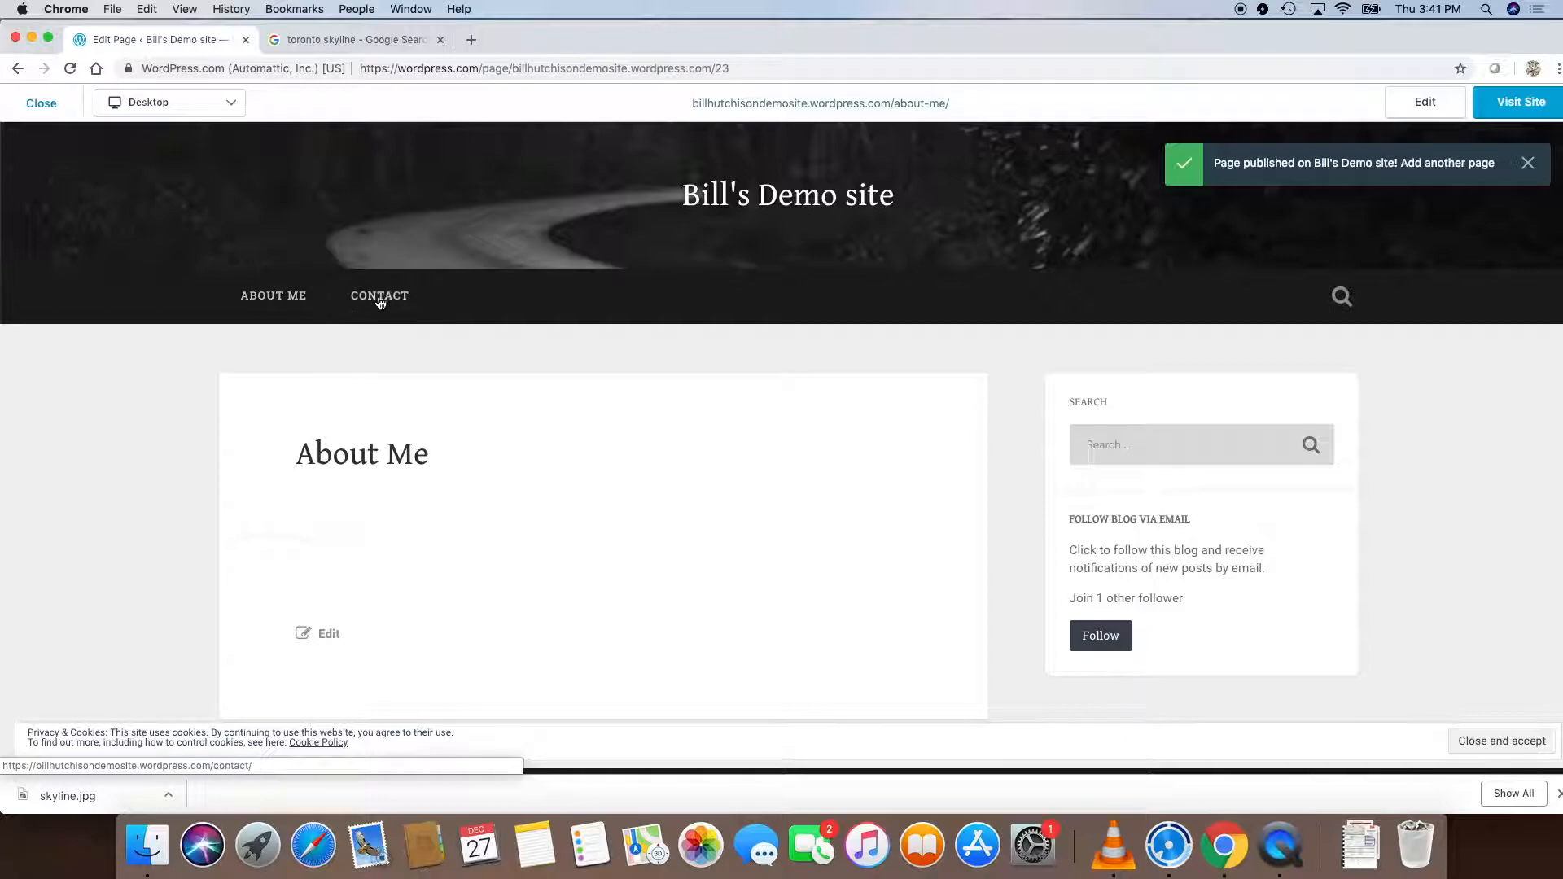
click(42, 106)
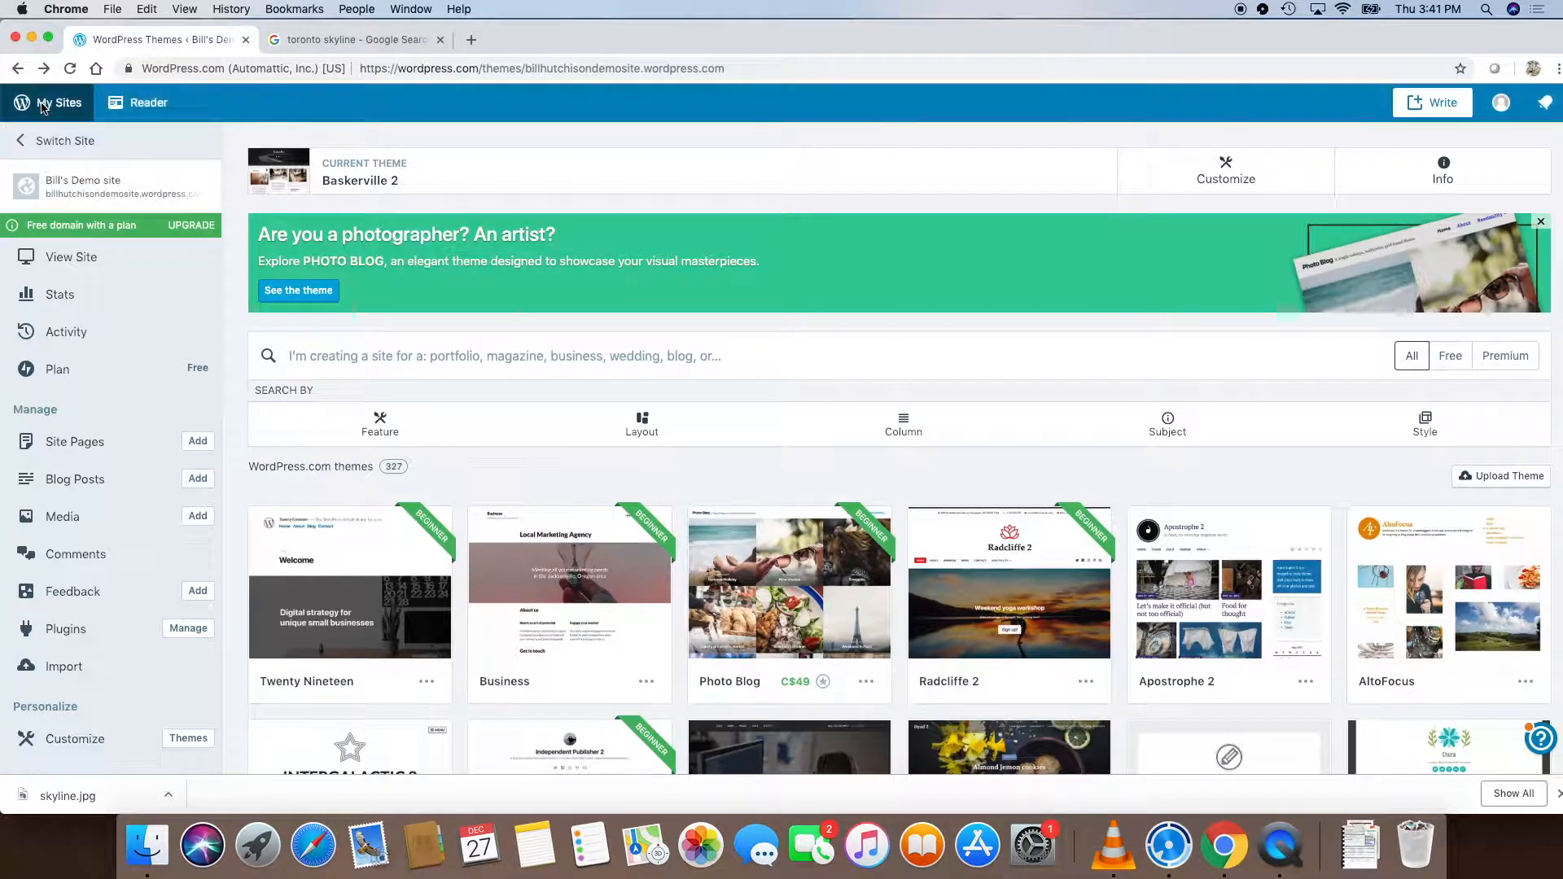
Step: Add and publish another site page titled "Live Hits", and close its preview
click(196, 442)
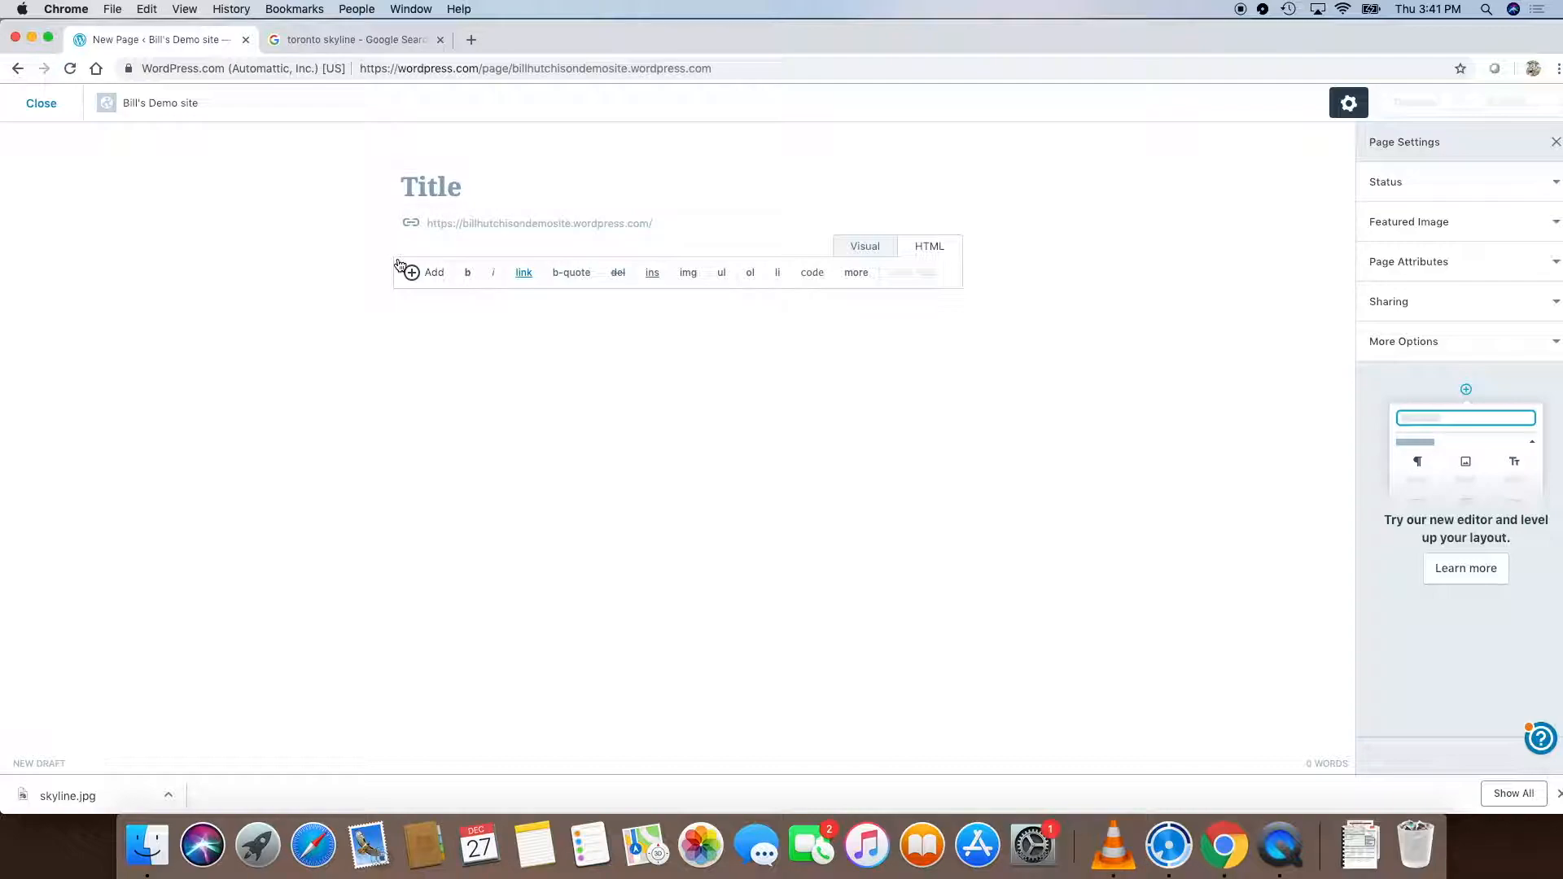
text(Live )
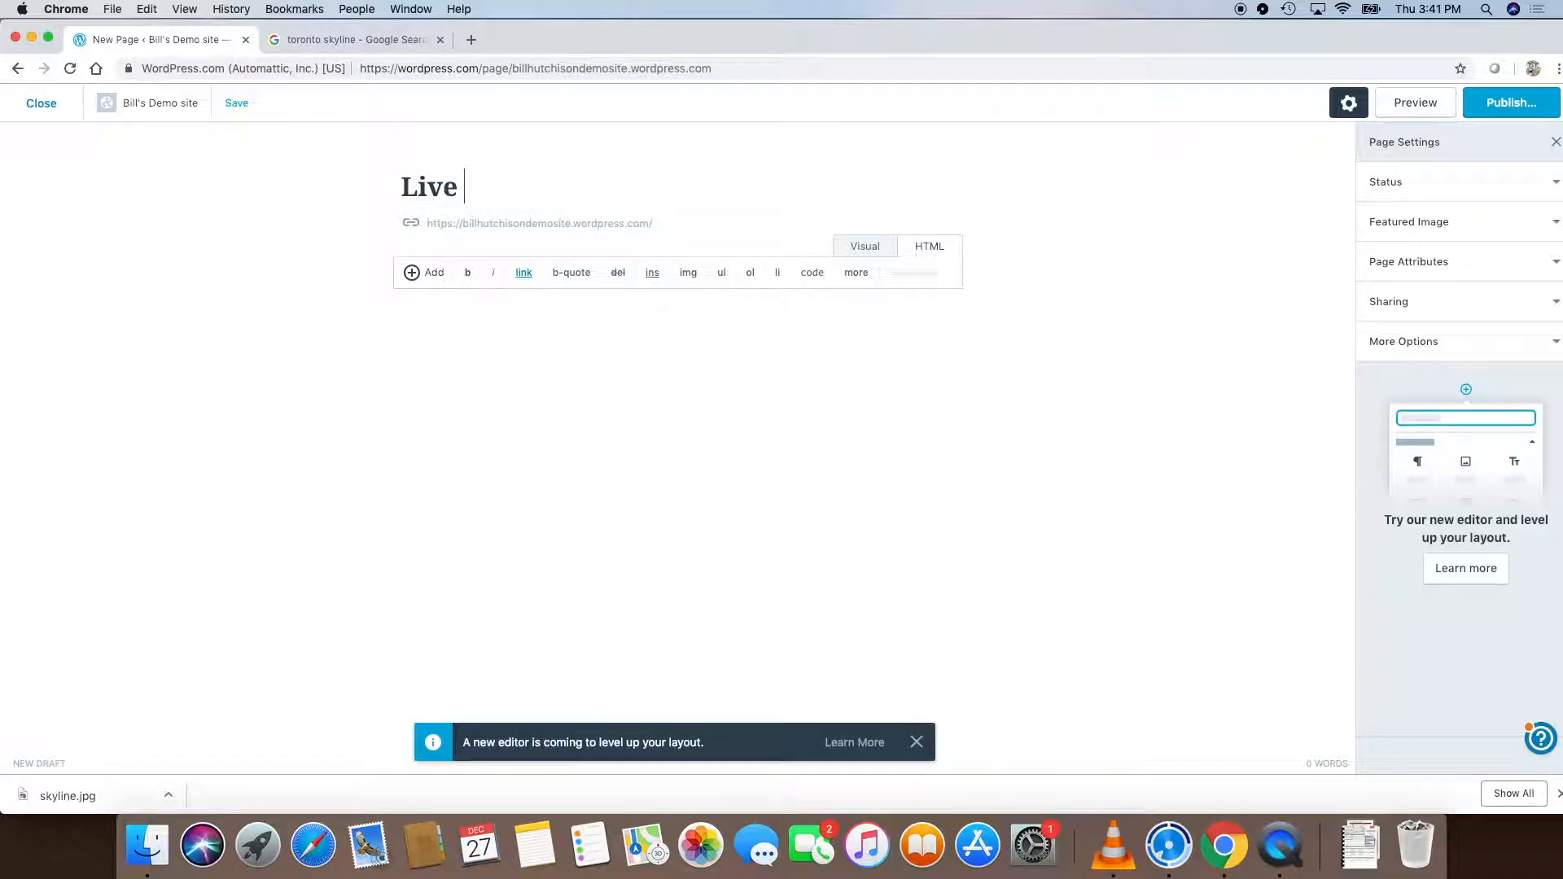
text(Hits)
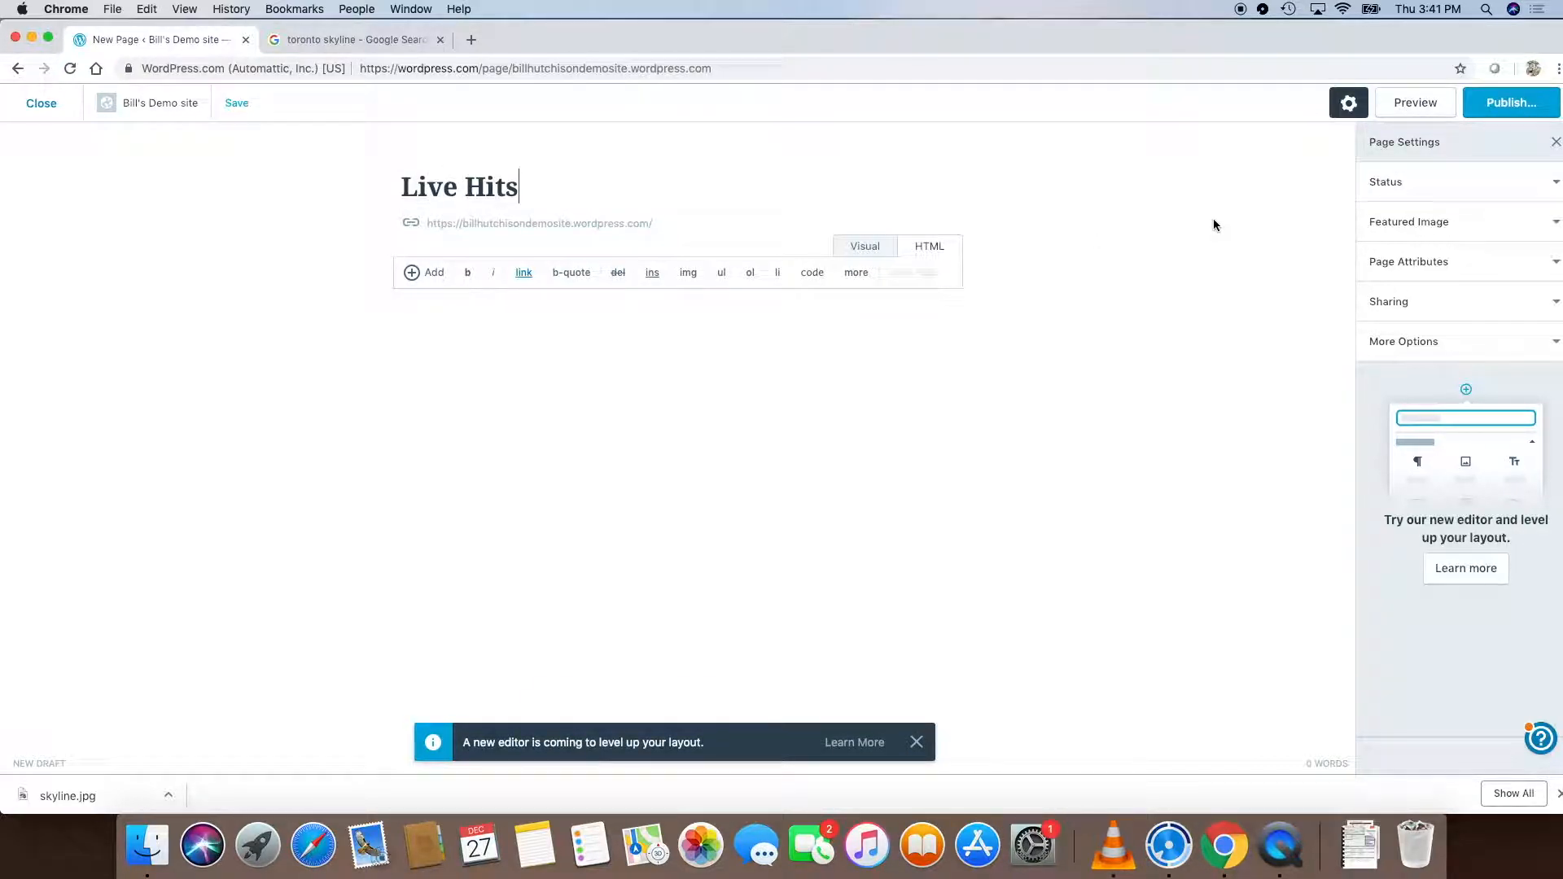
click(1502, 107)
click(1507, 103)
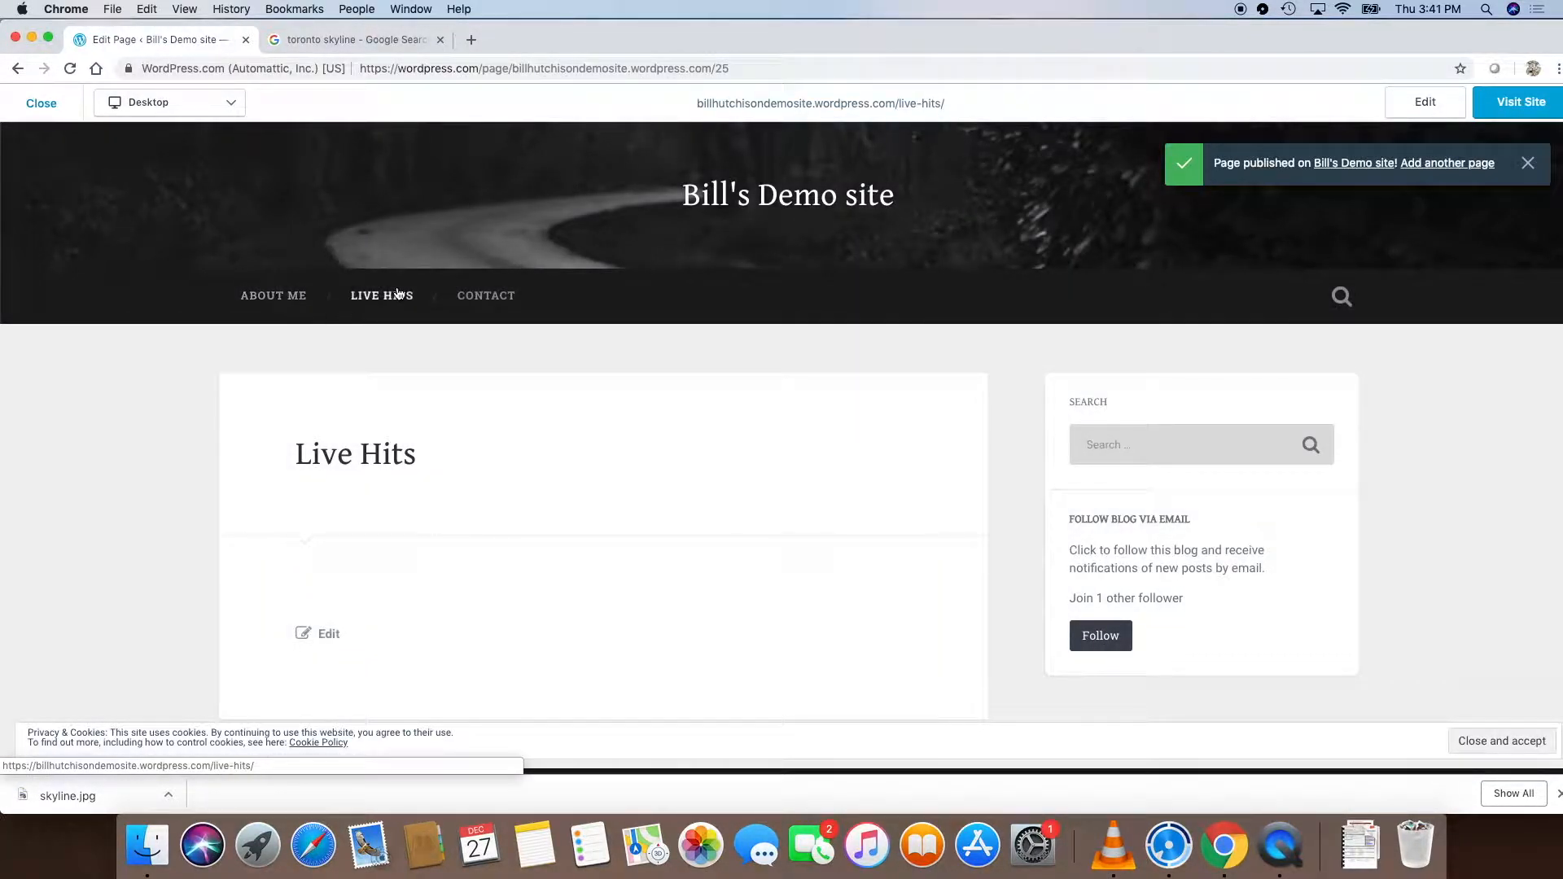
click(36, 106)
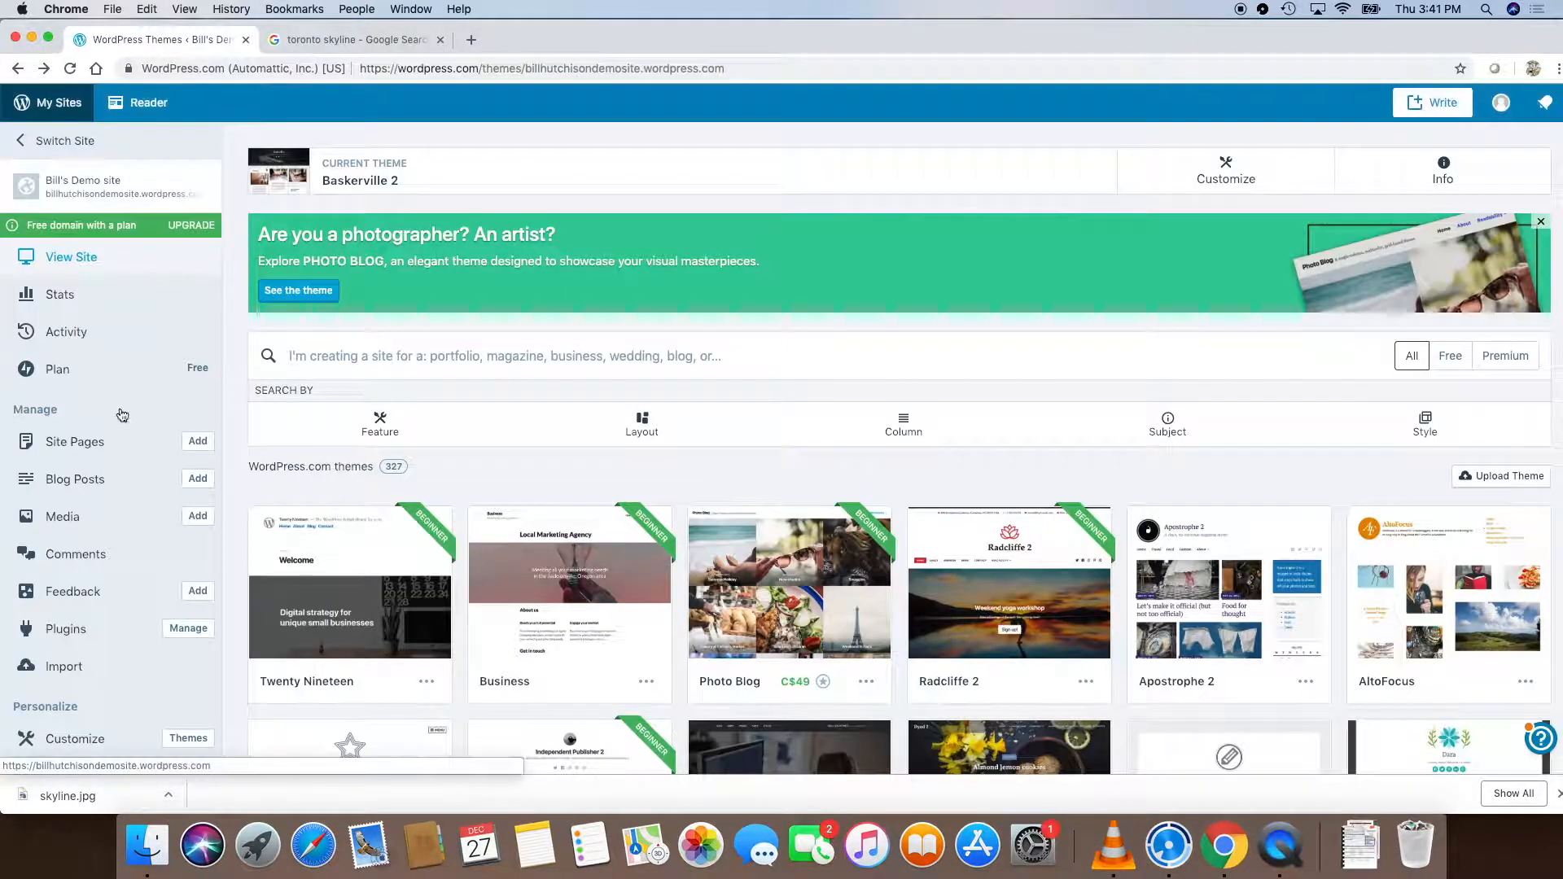
Step: Add and publish a site page titled "Studio", and close its preview
click(198, 444)
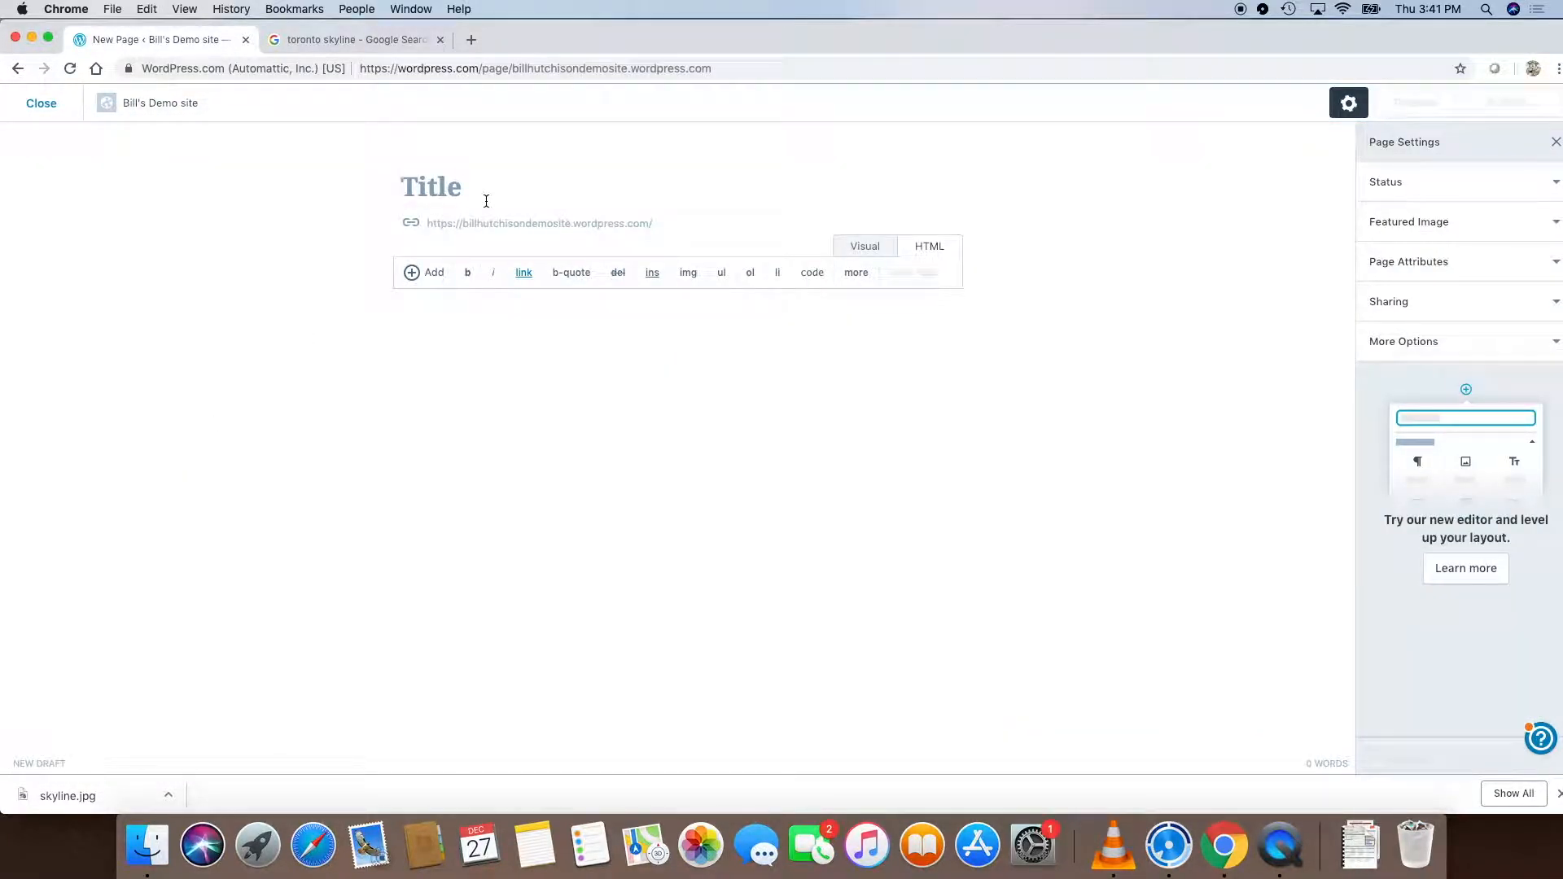
text(Studio)
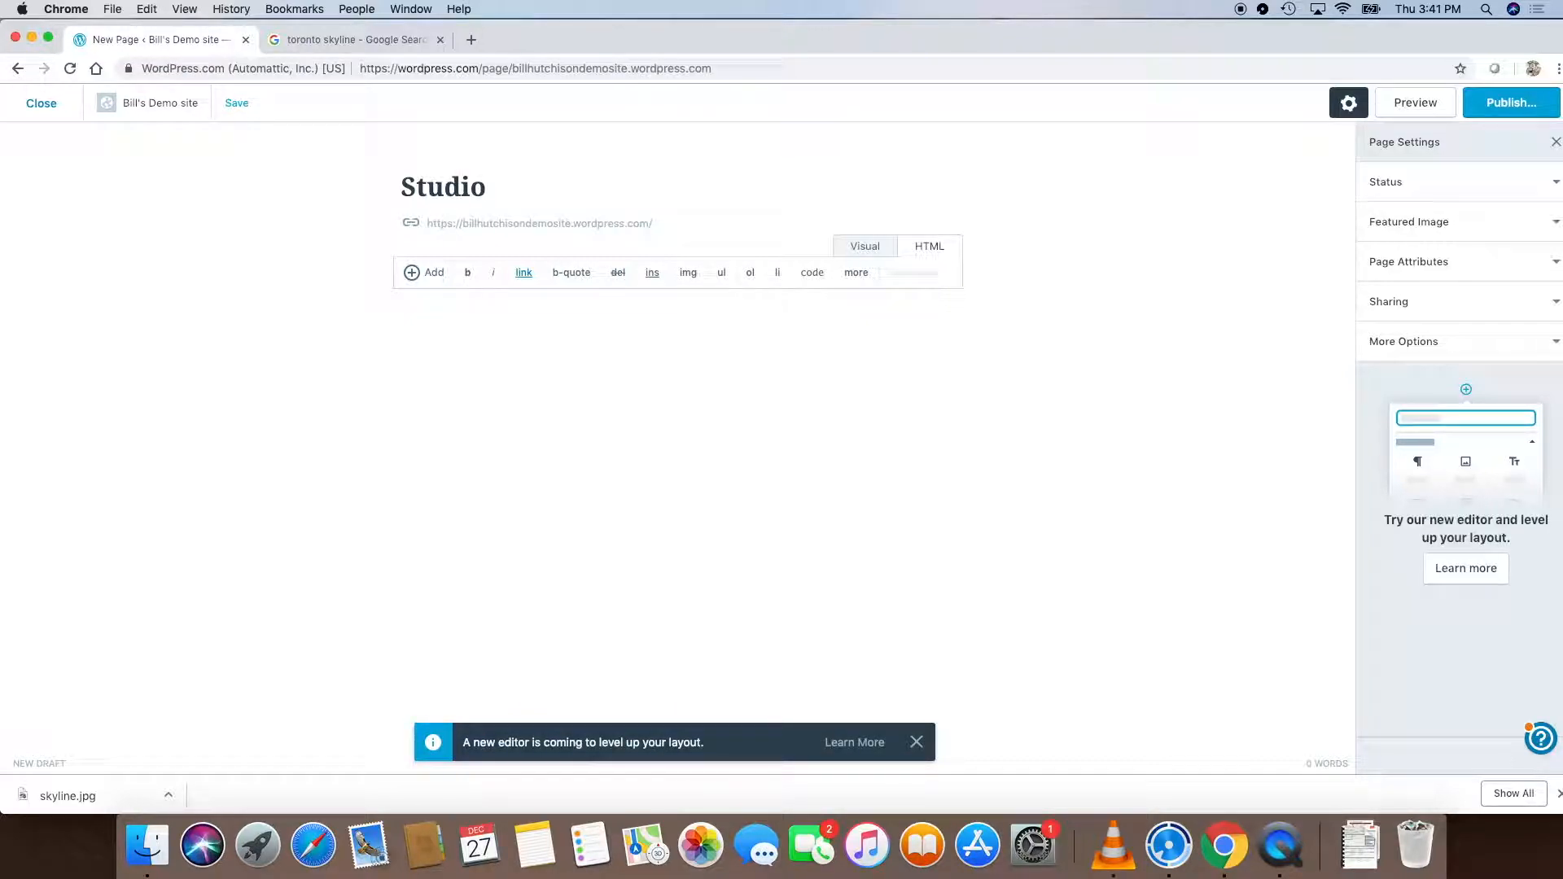
click(1497, 102)
click(1496, 98)
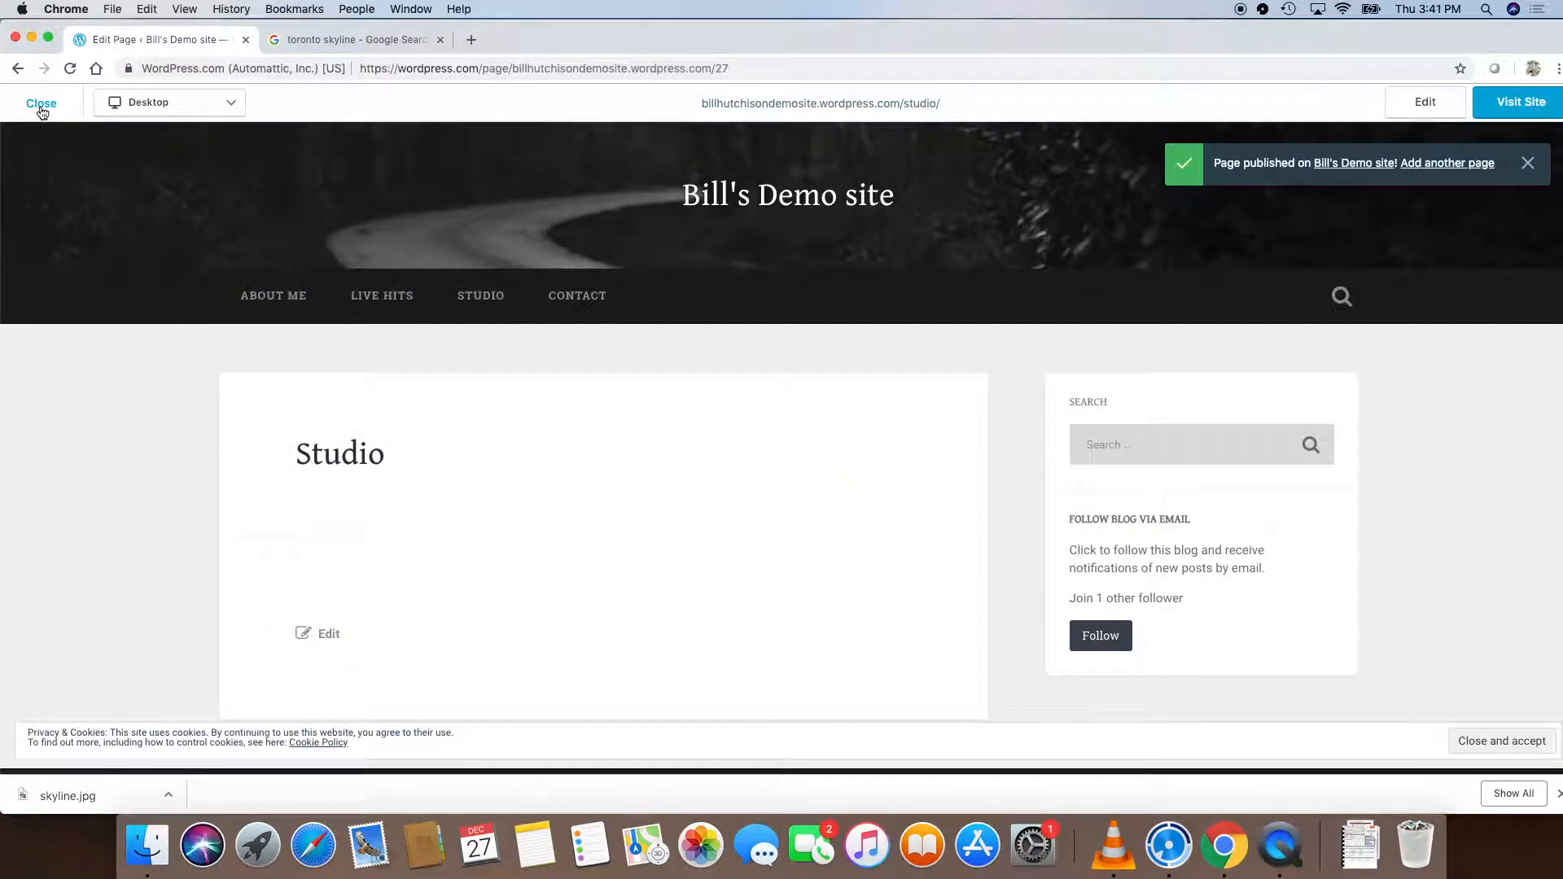
click(38, 104)
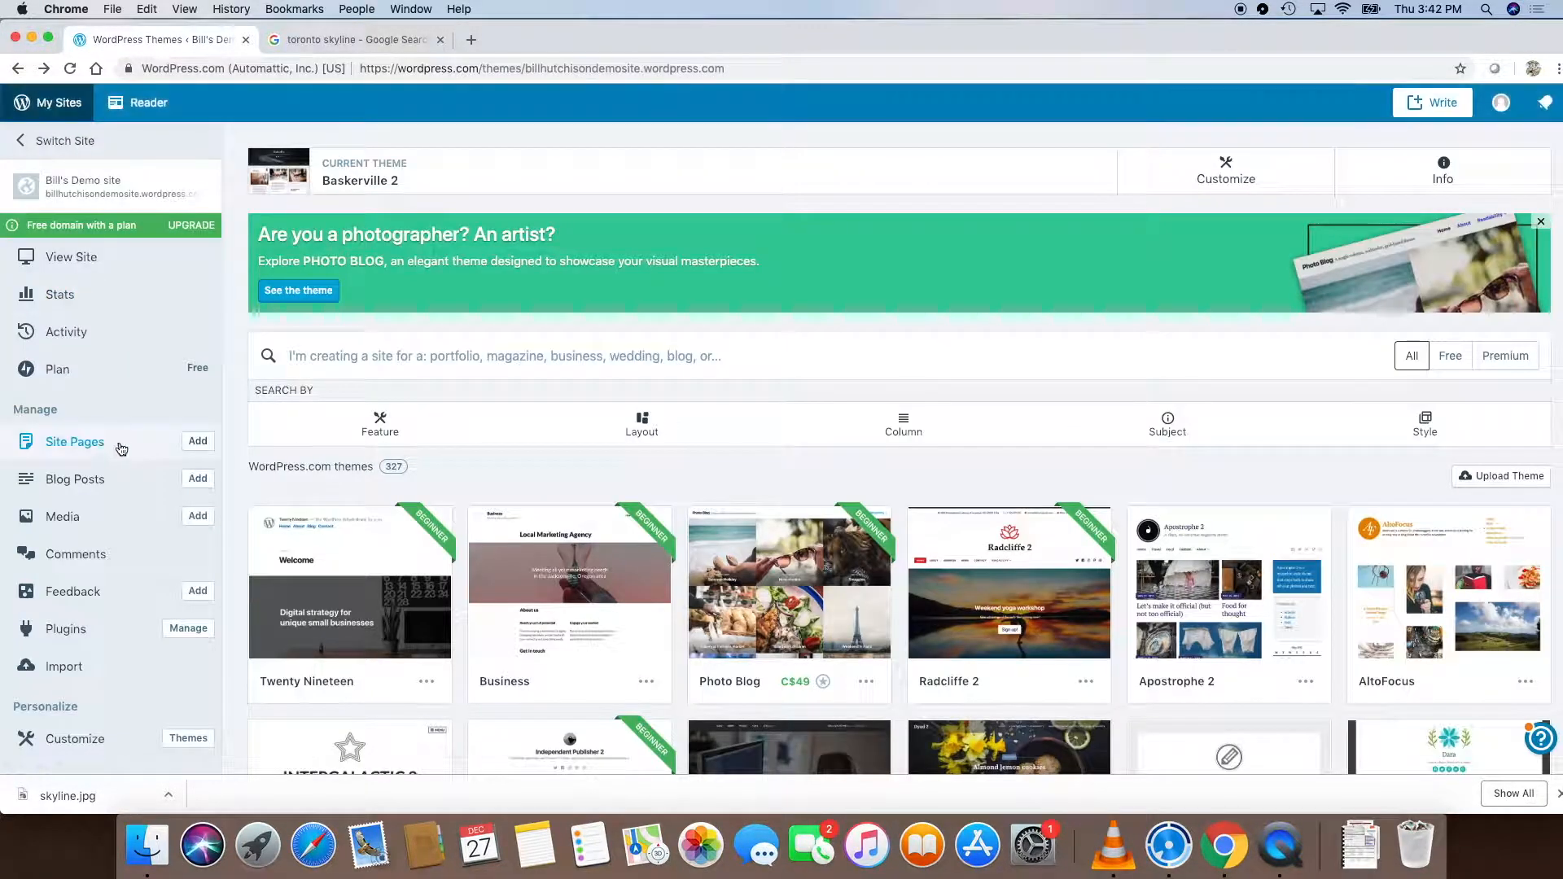
Step: Add and publish a site page titled "ENG's", and close its preview
click(205, 443)
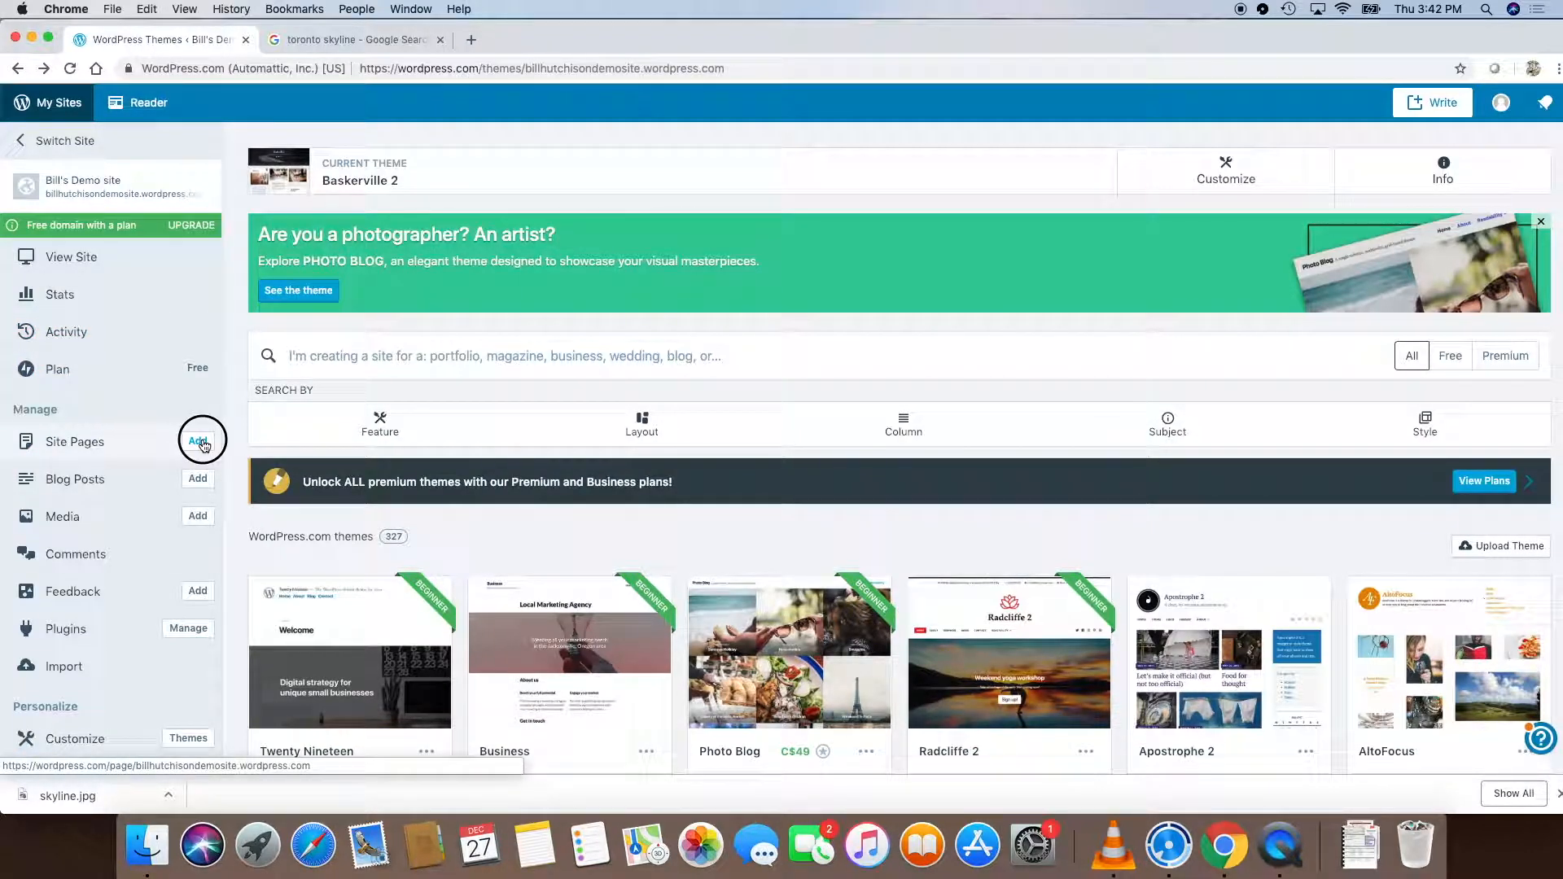
text(E)
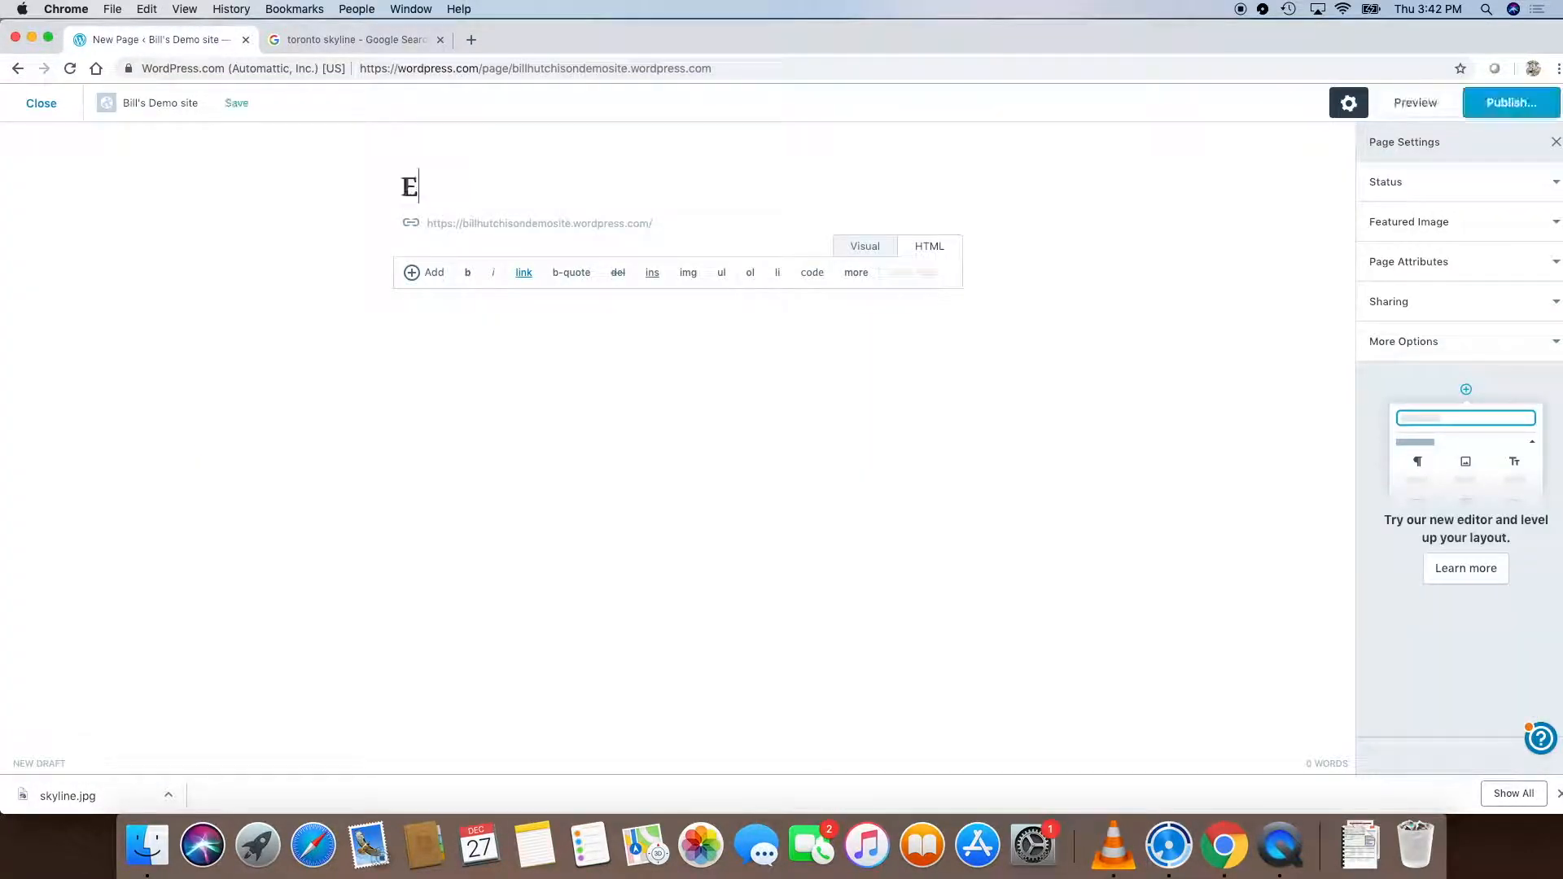
text(NG's)
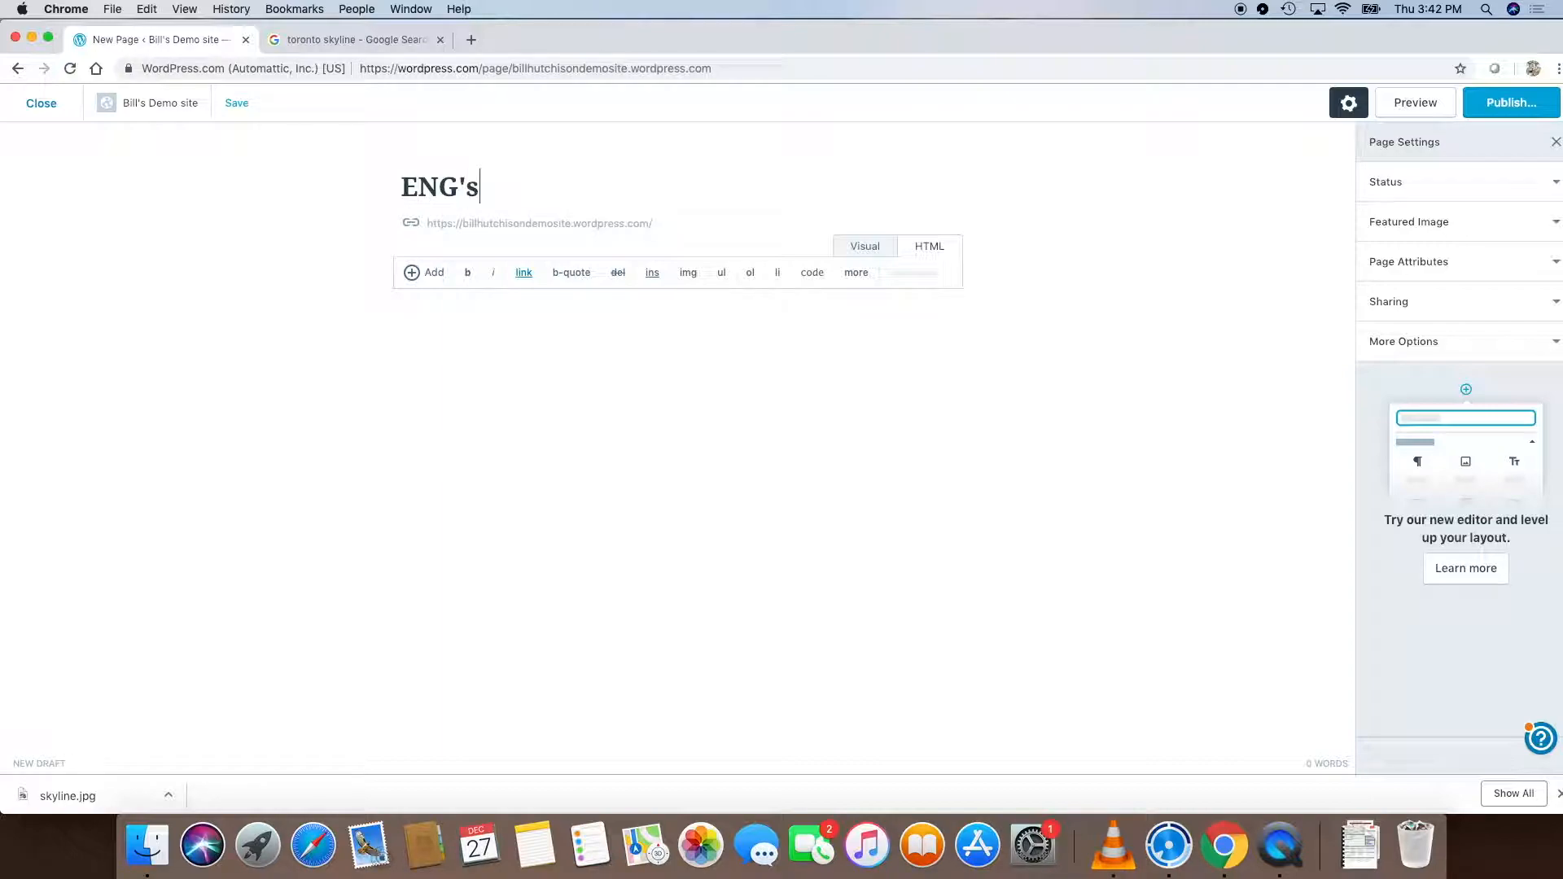
click(1507, 101)
click(1507, 101)
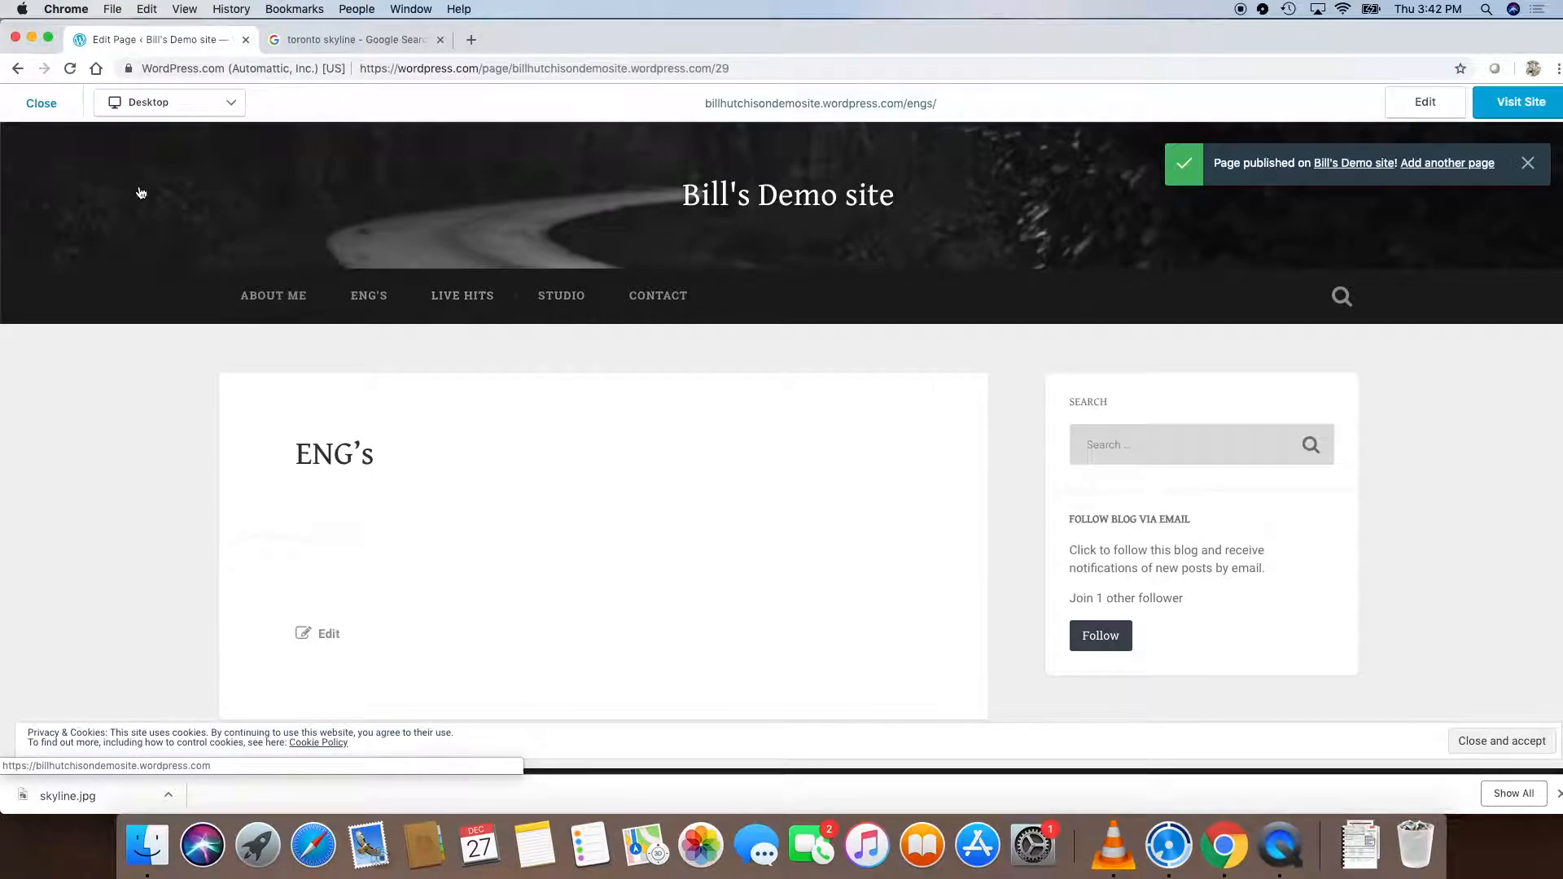
click(39, 107)
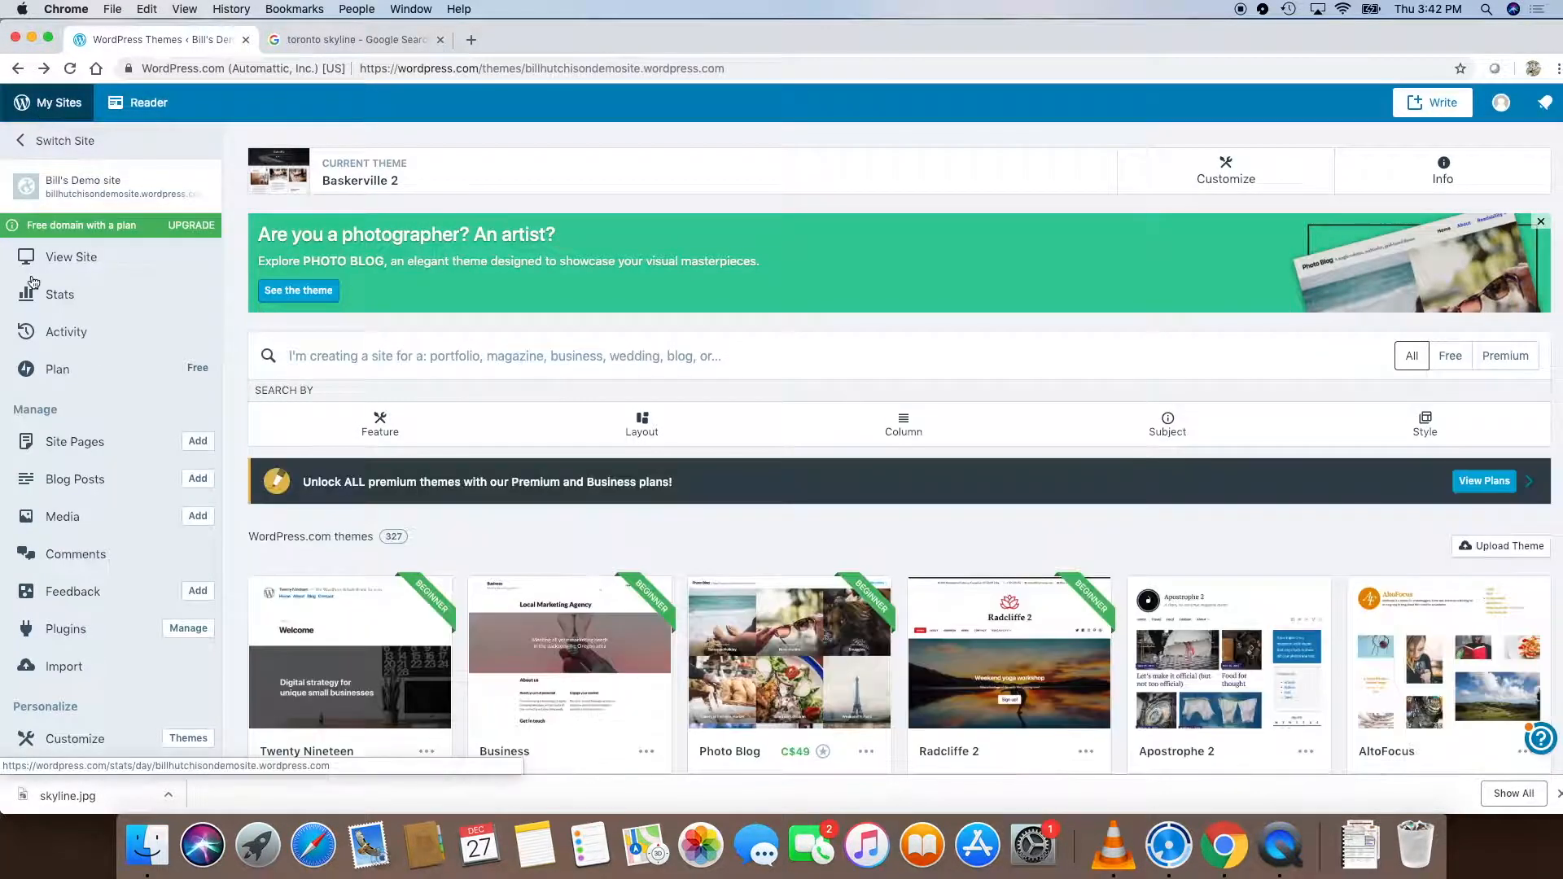
Step: Add and publish a site page titled "Resume", and close its preview
click(199, 442)
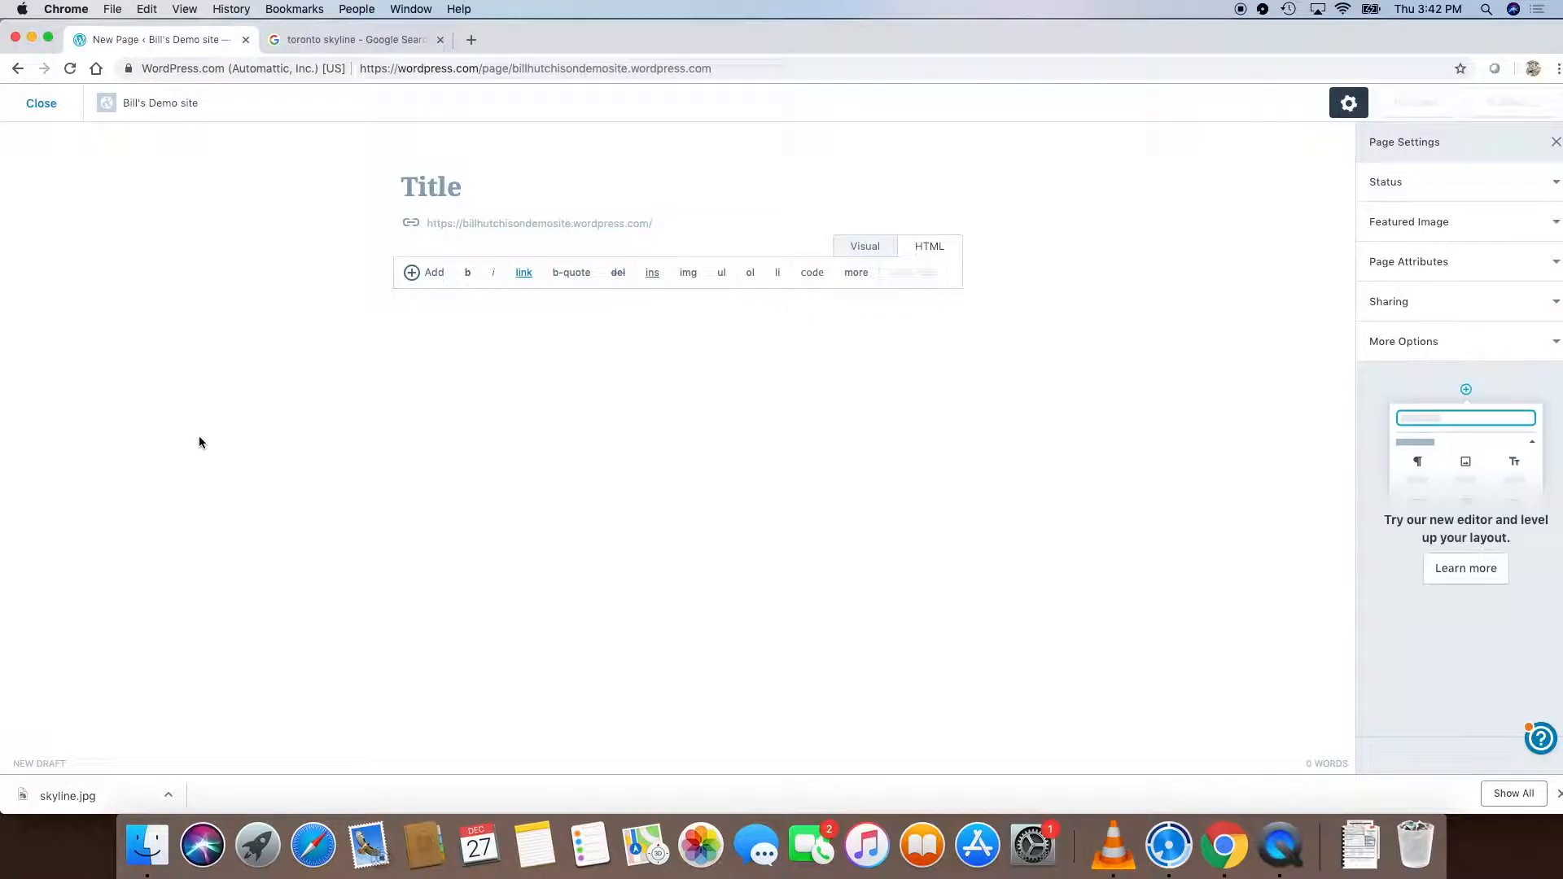
text(Resume)
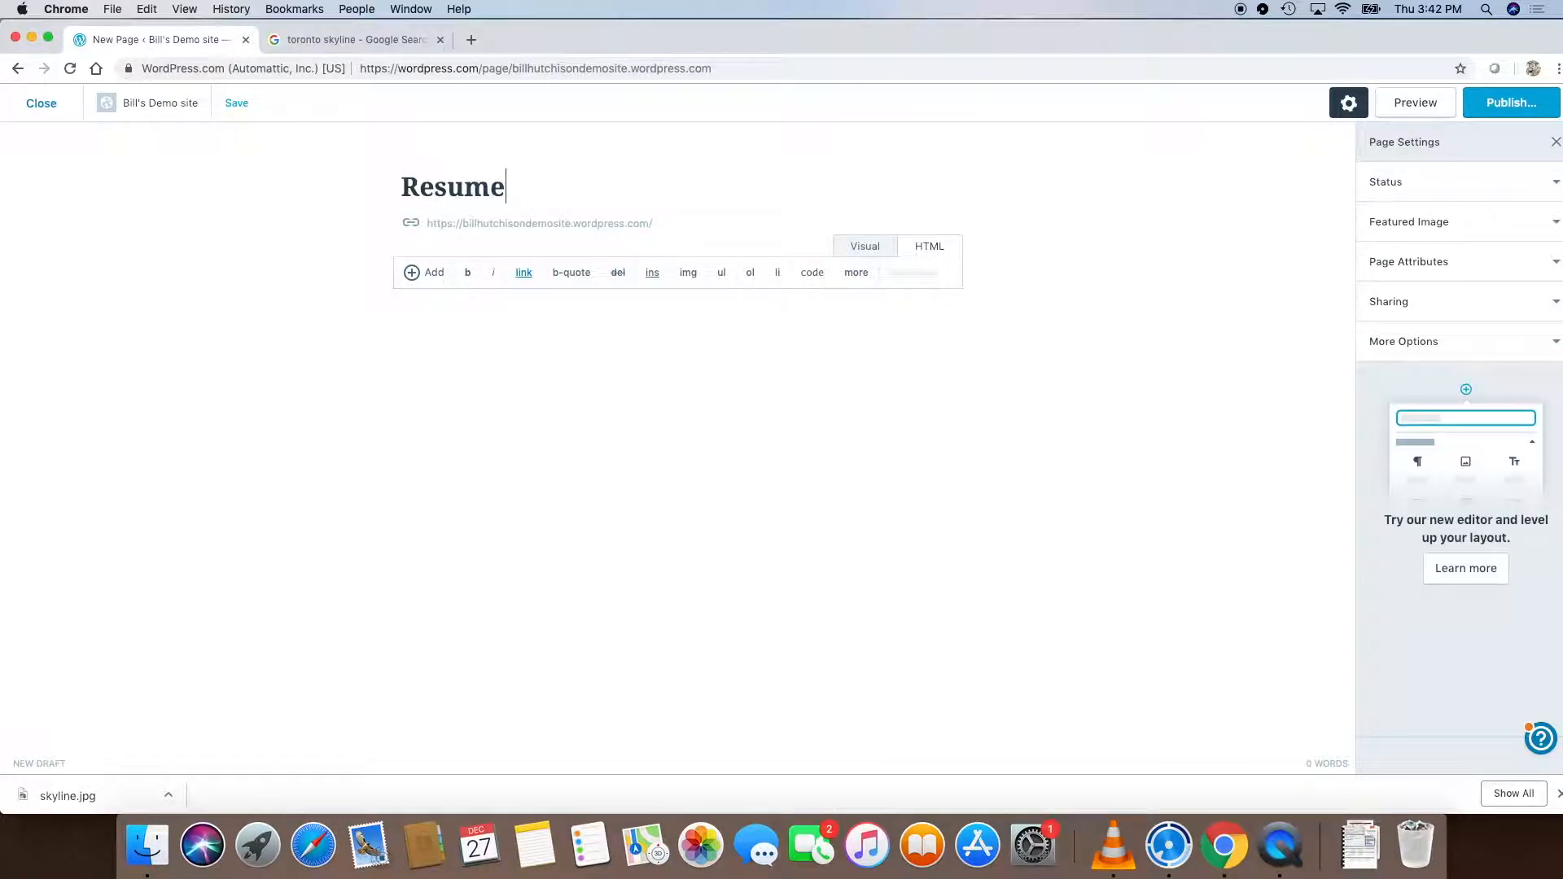
click(1495, 107)
click(1507, 104)
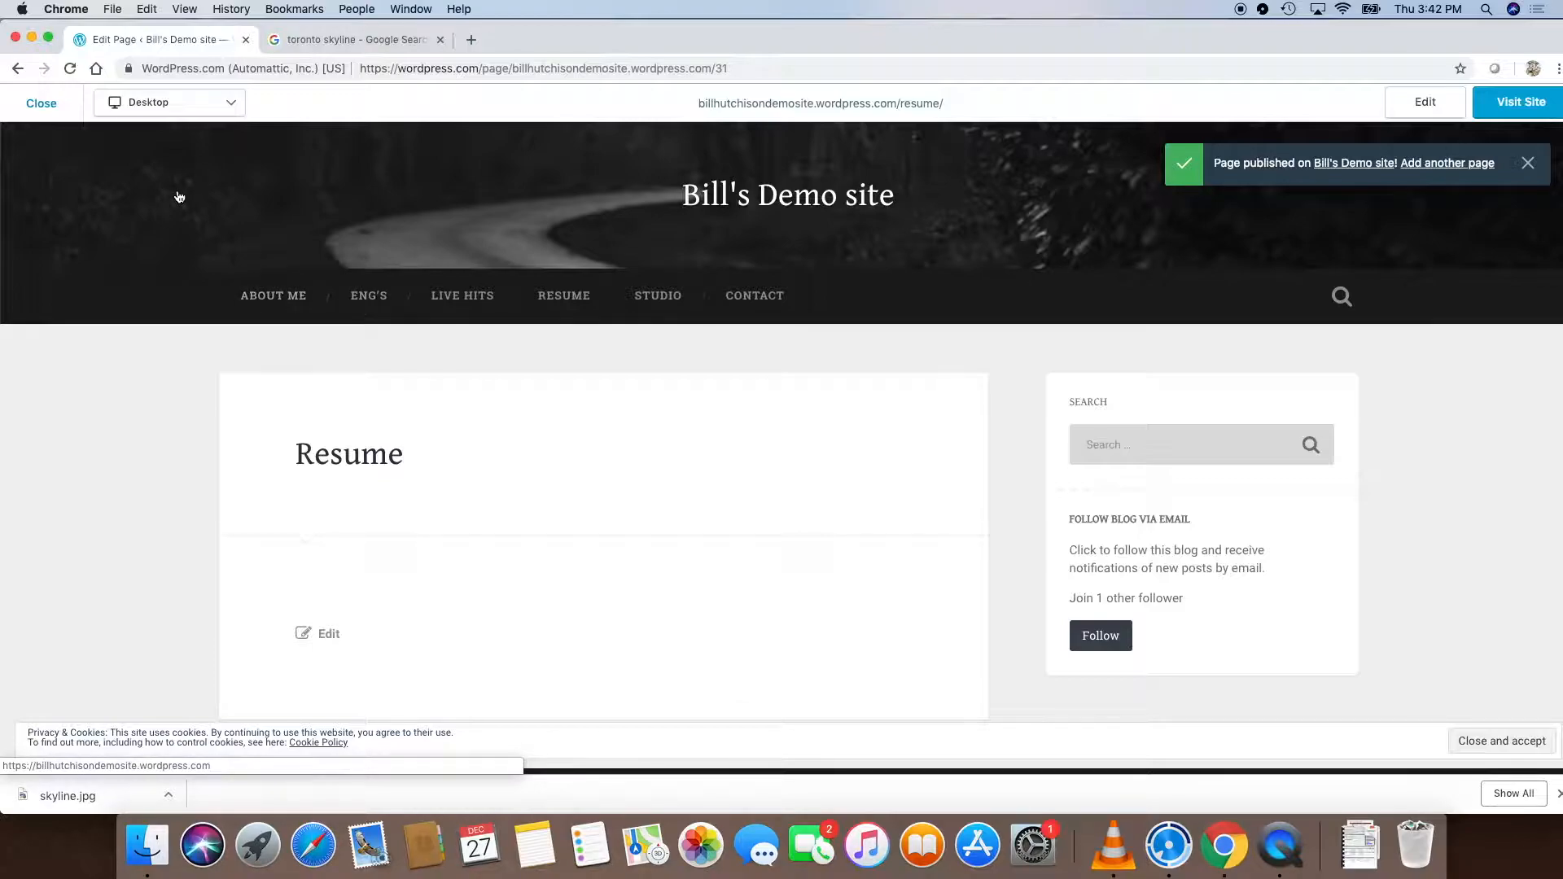
click(31, 104)
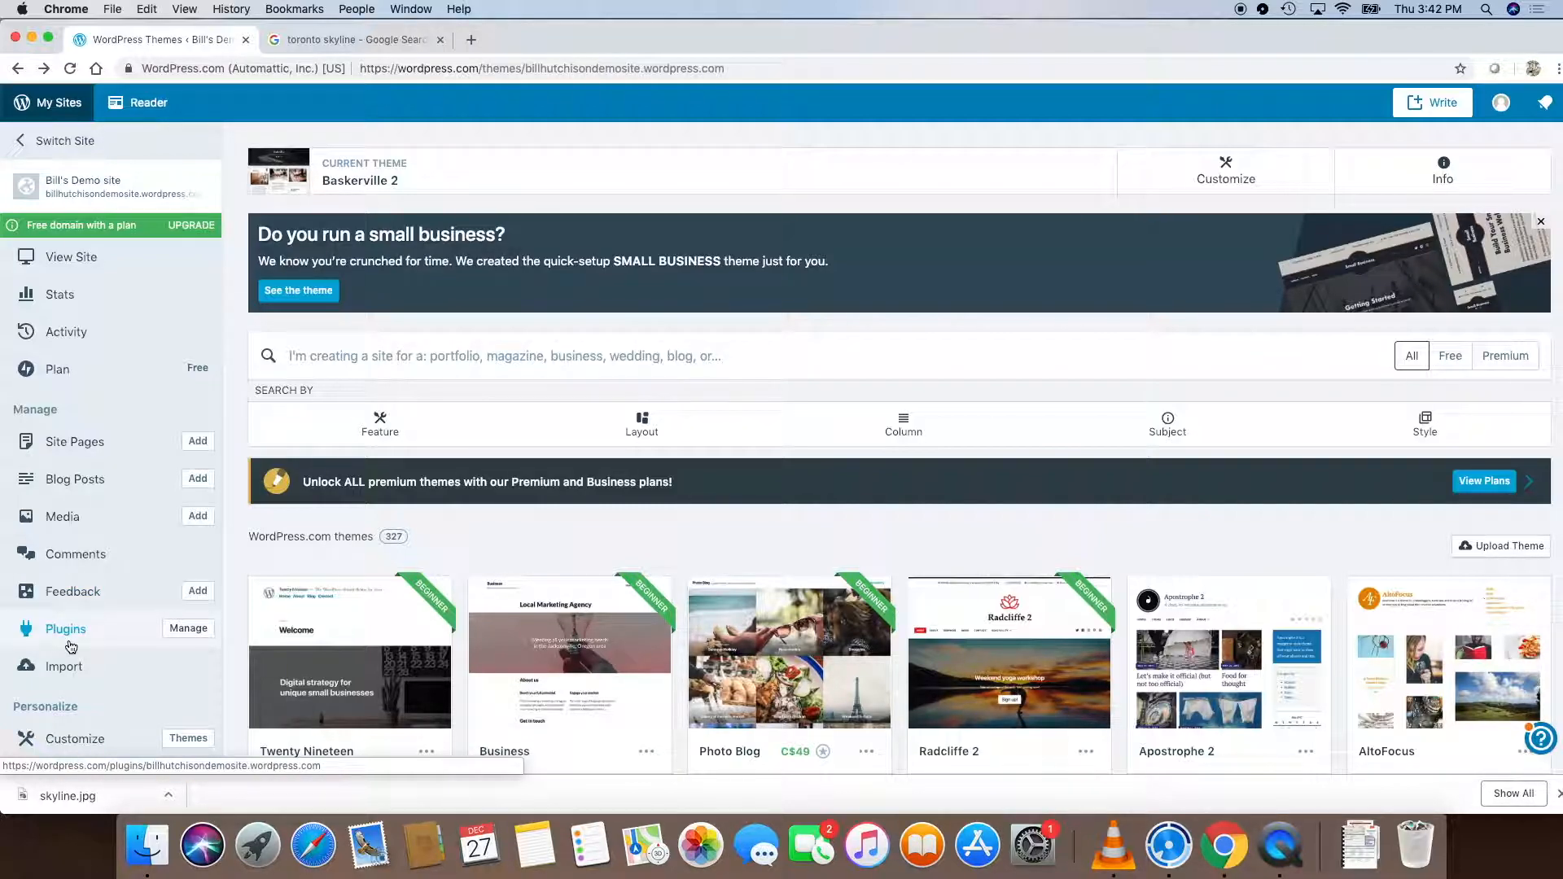
Step: Customize the homepage settings to display the static page "About Me" as the homepage, and publish the change
scroll(70, 652, down, 2)
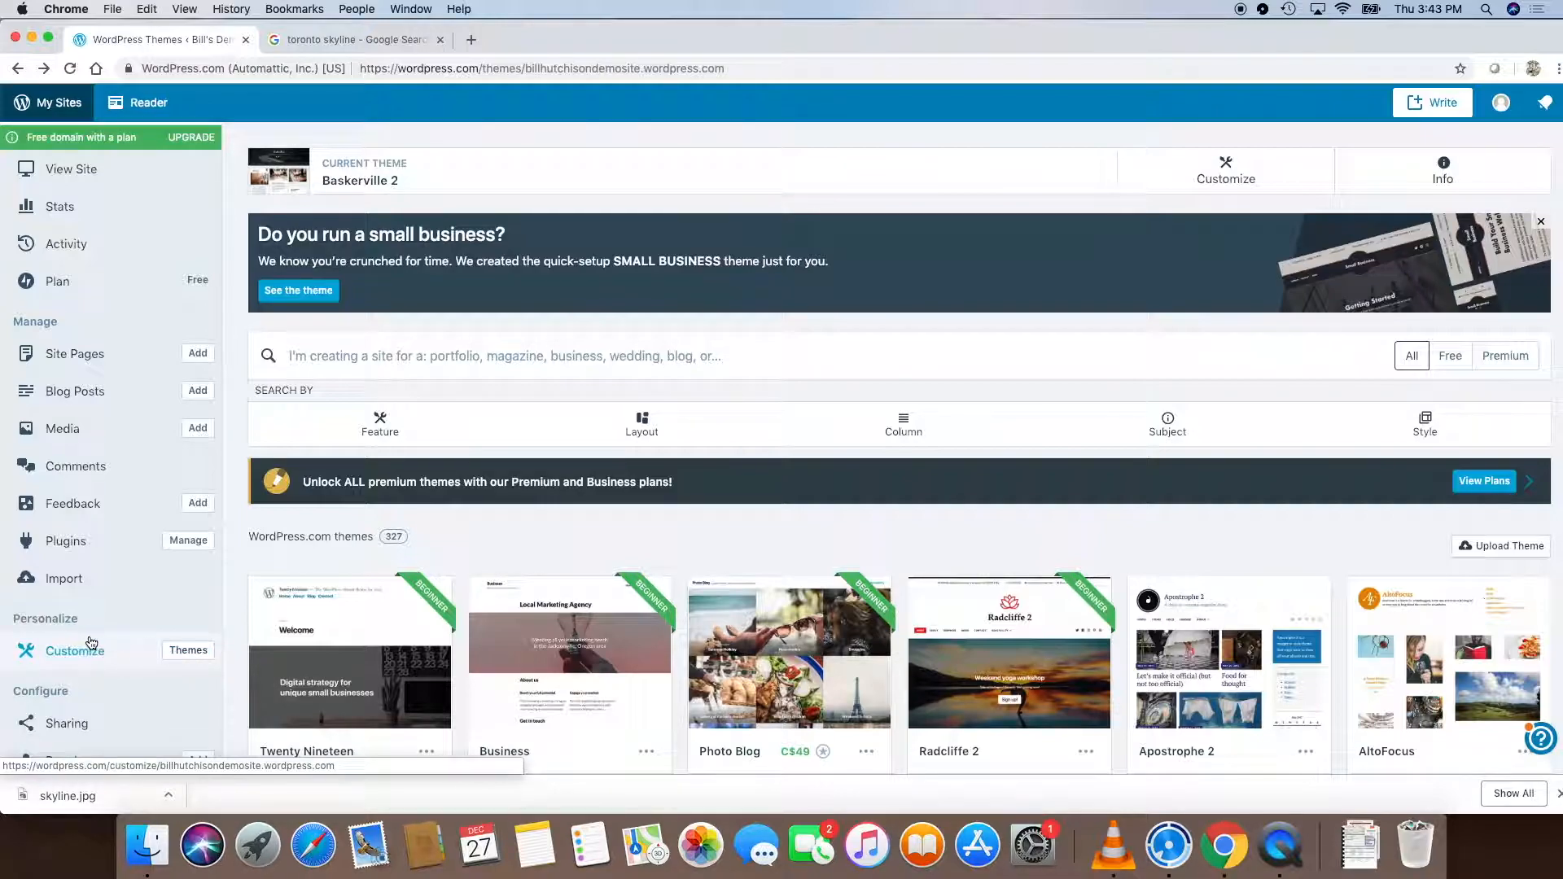
click(80, 652)
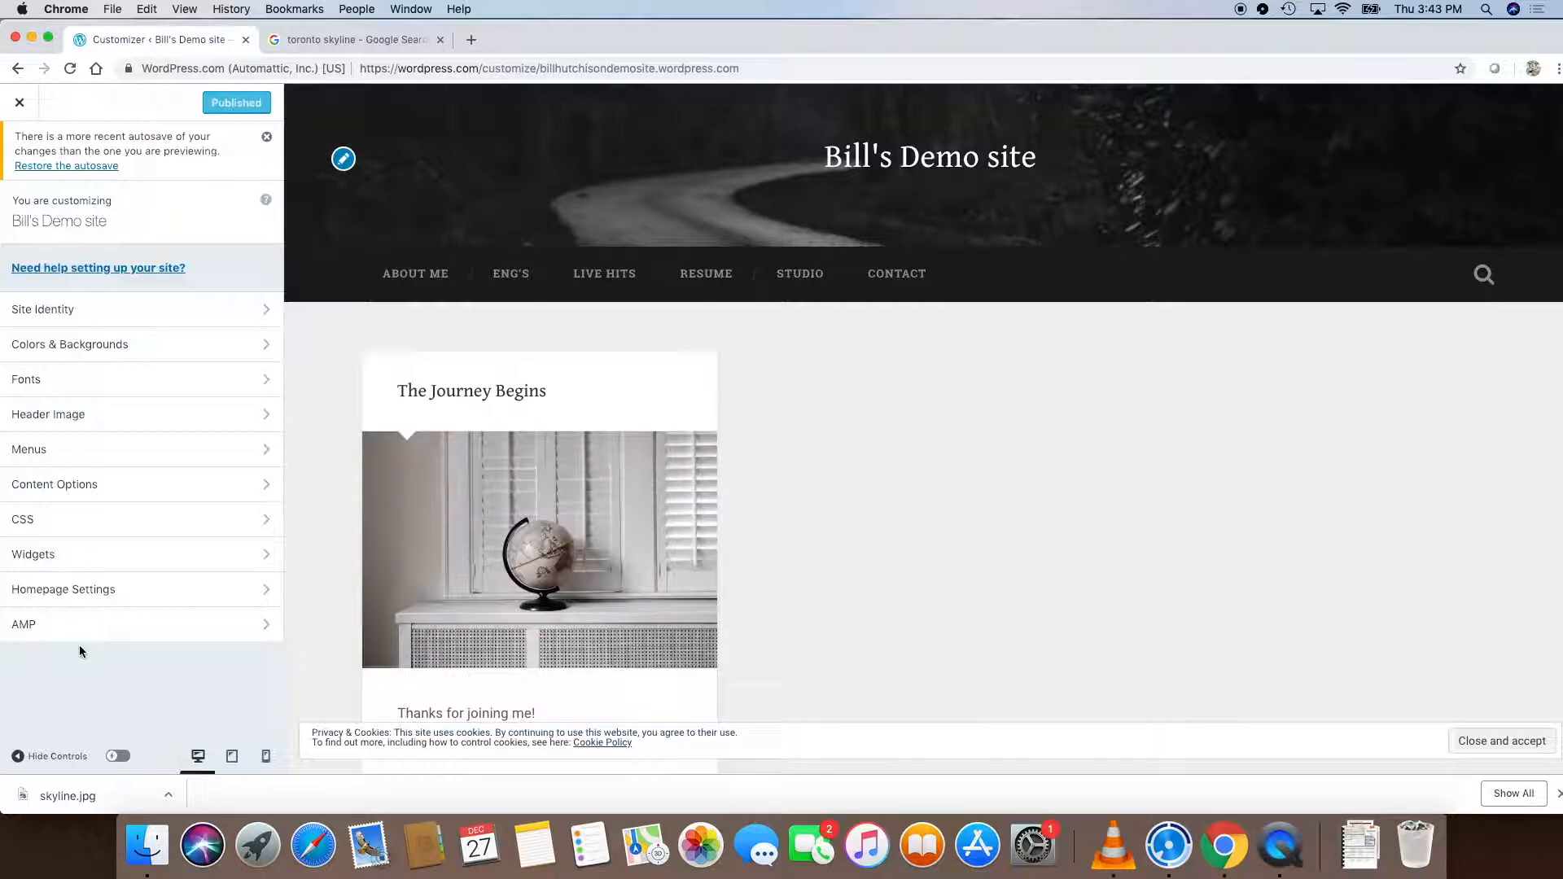
click(104, 591)
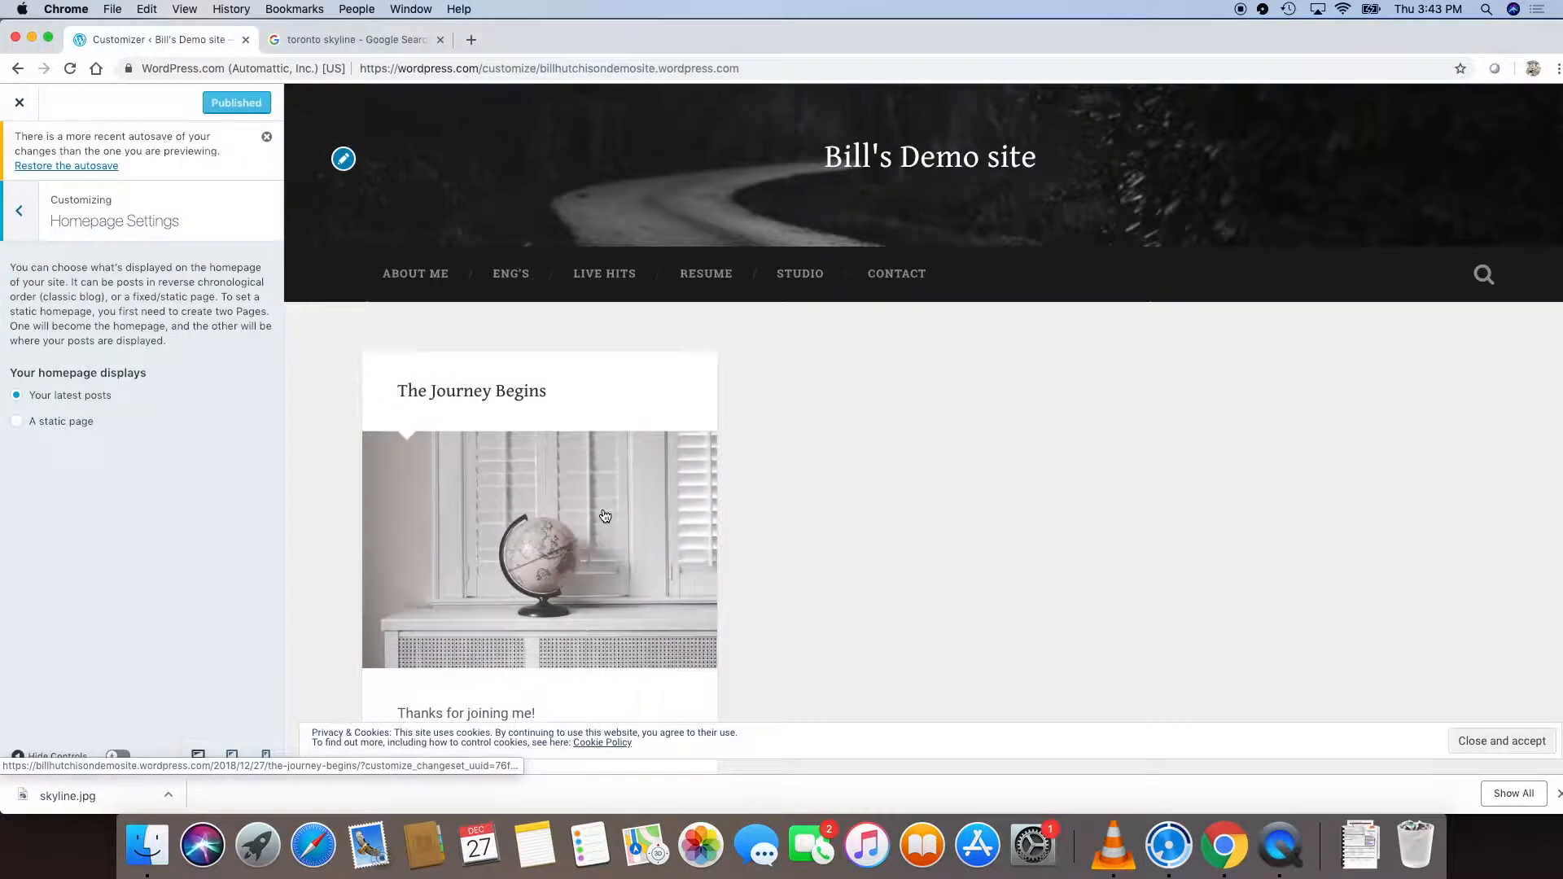
scroll(605, 517, down, 2)
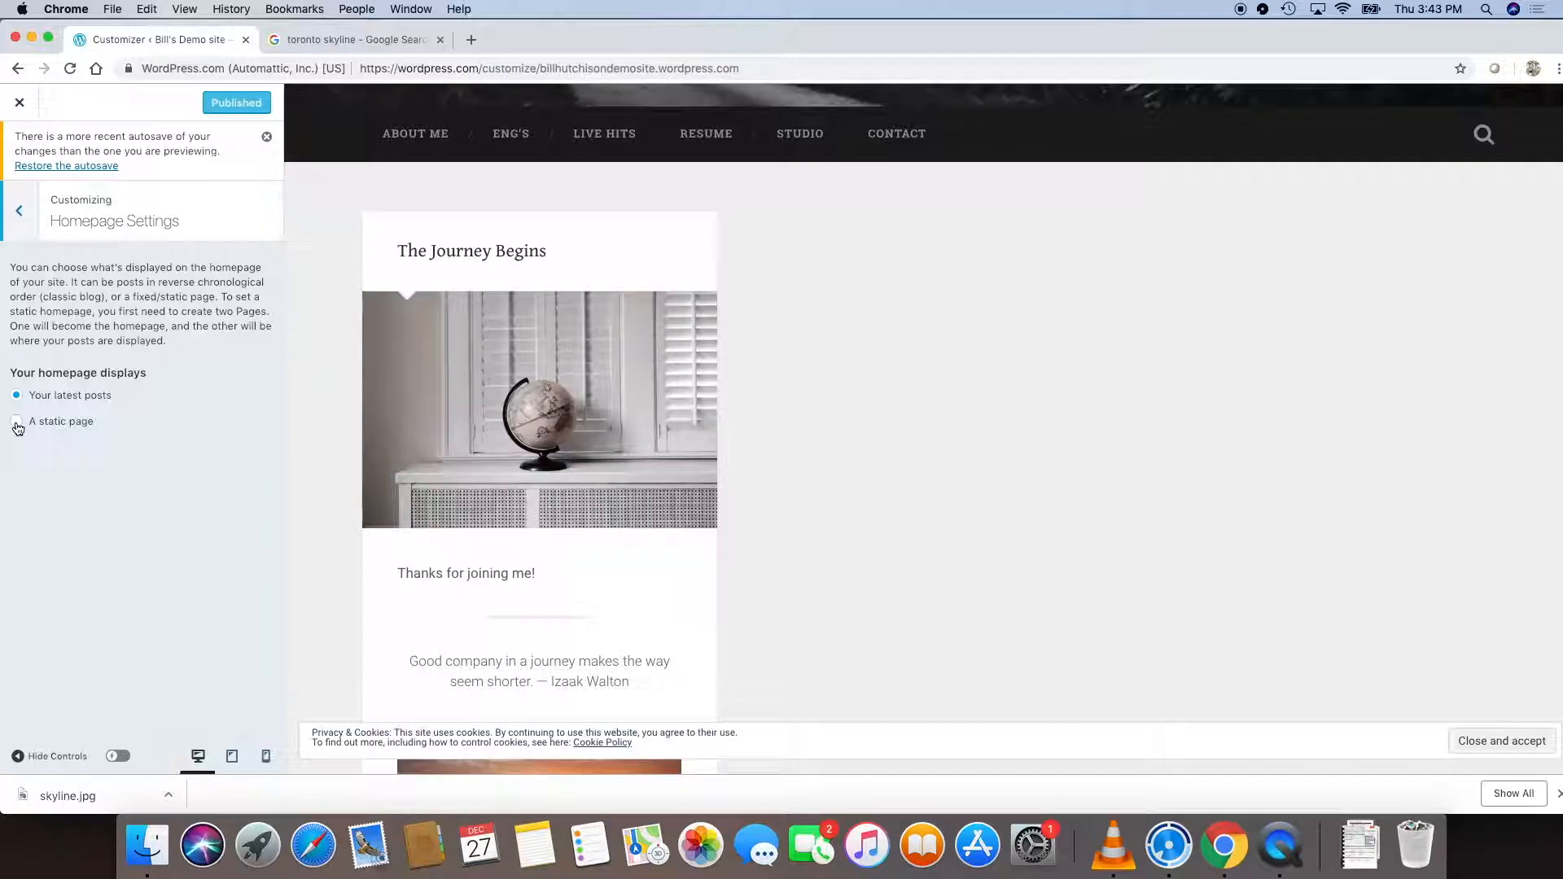
click(17, 423)
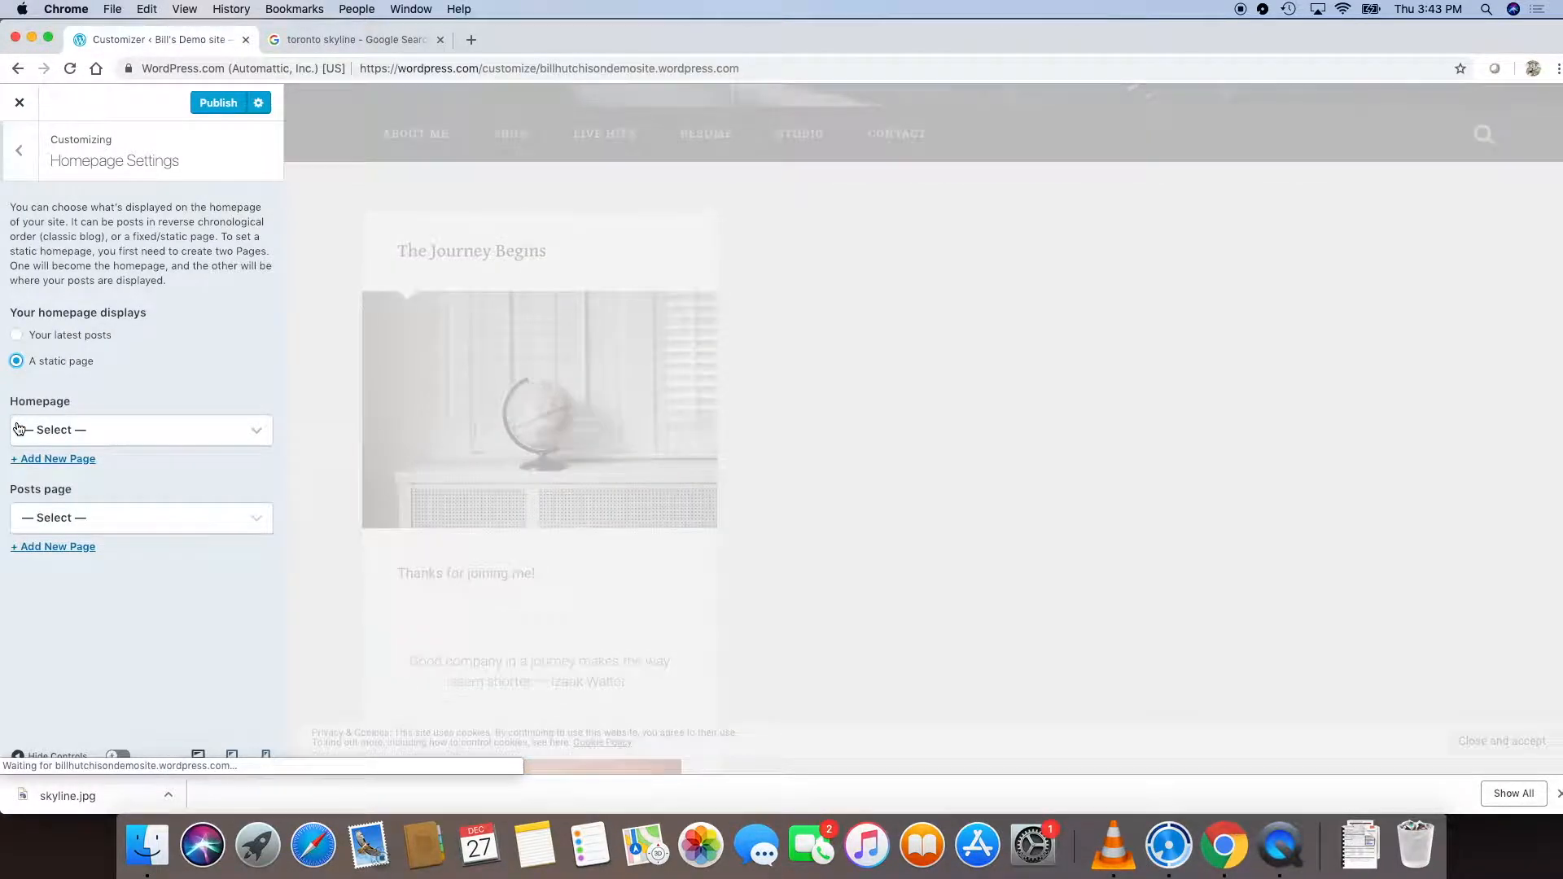
click(258, 433)
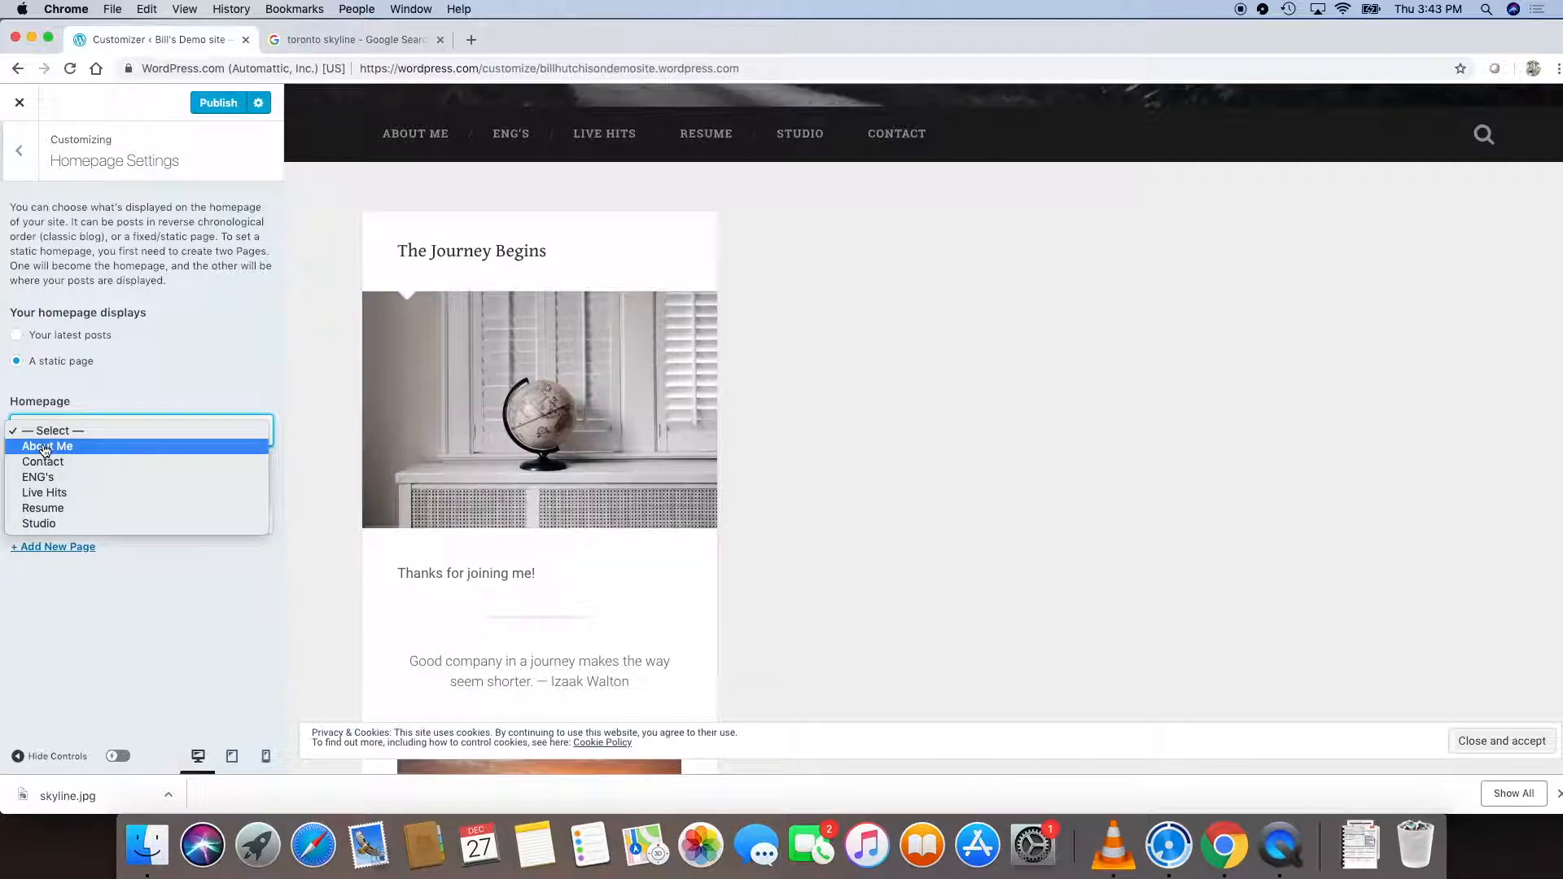
click(45, 446)
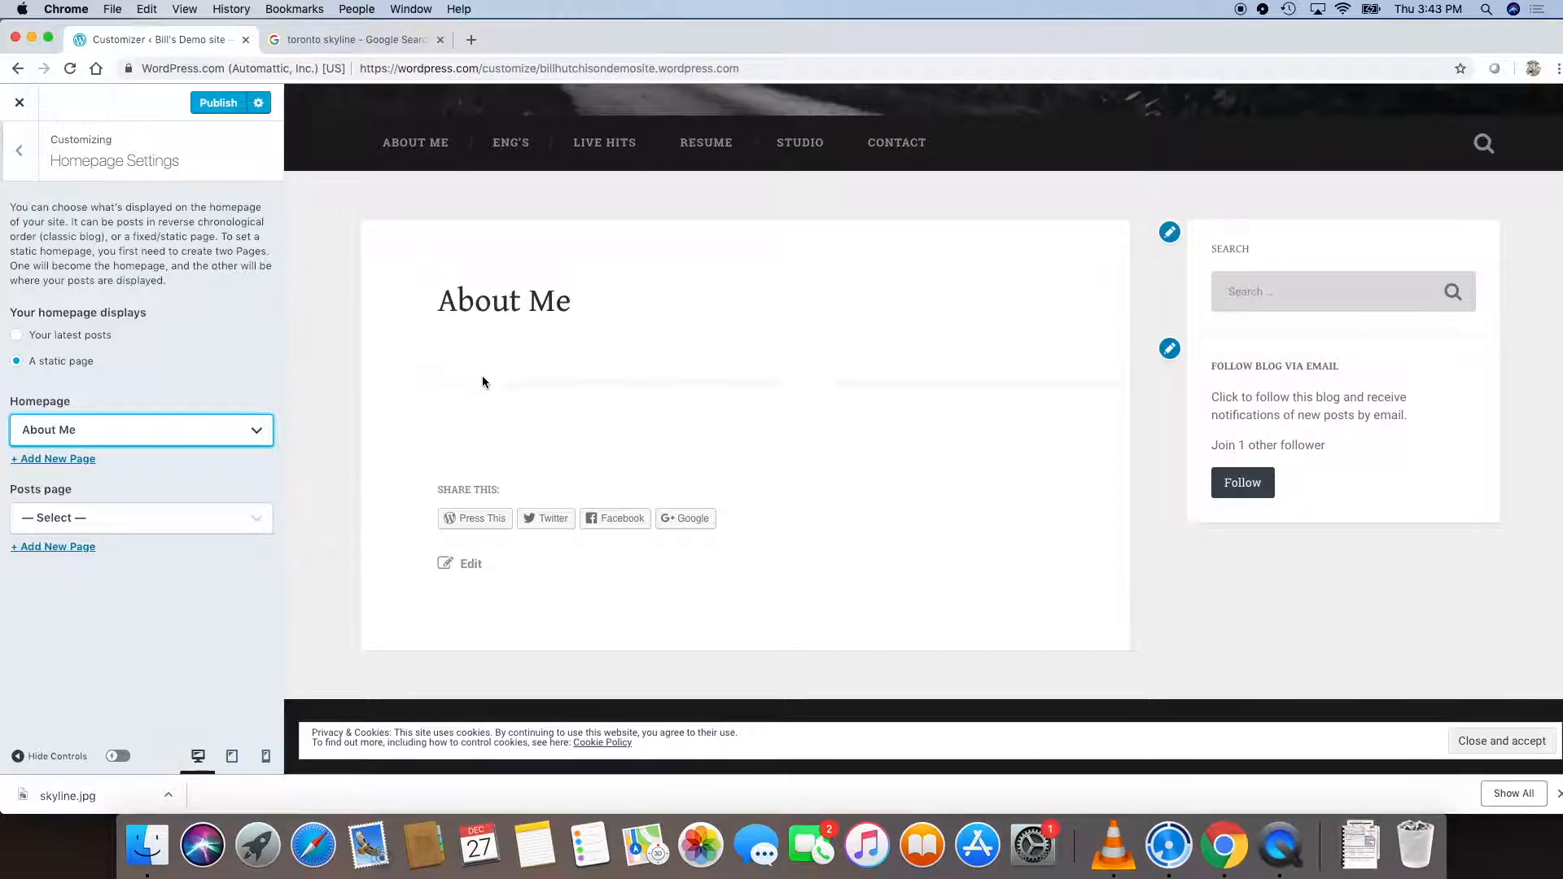
click(219, 105)
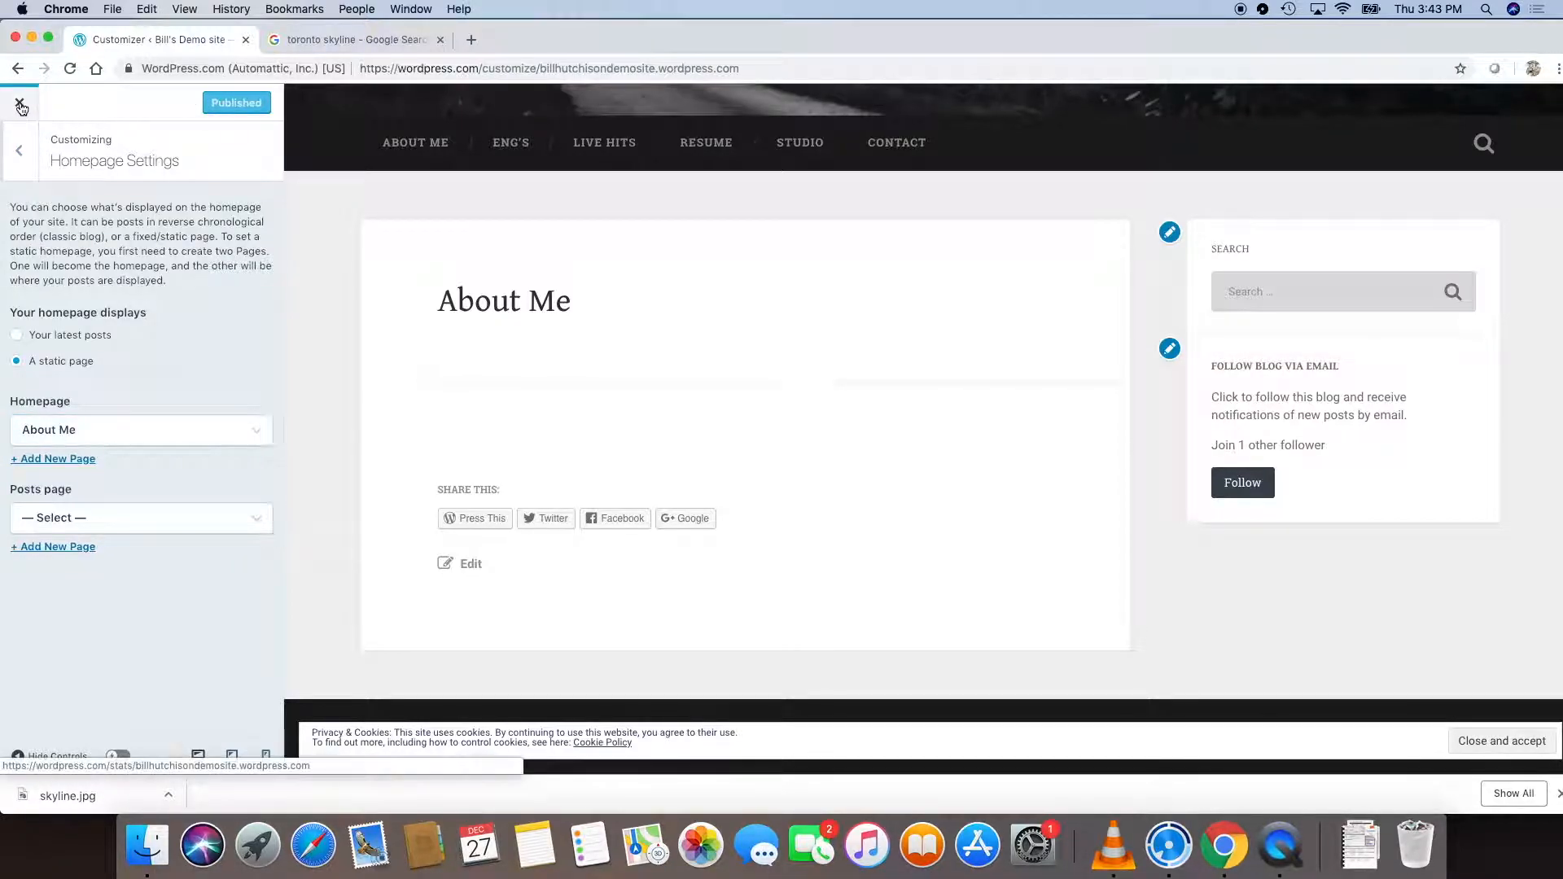
click(20, 151)
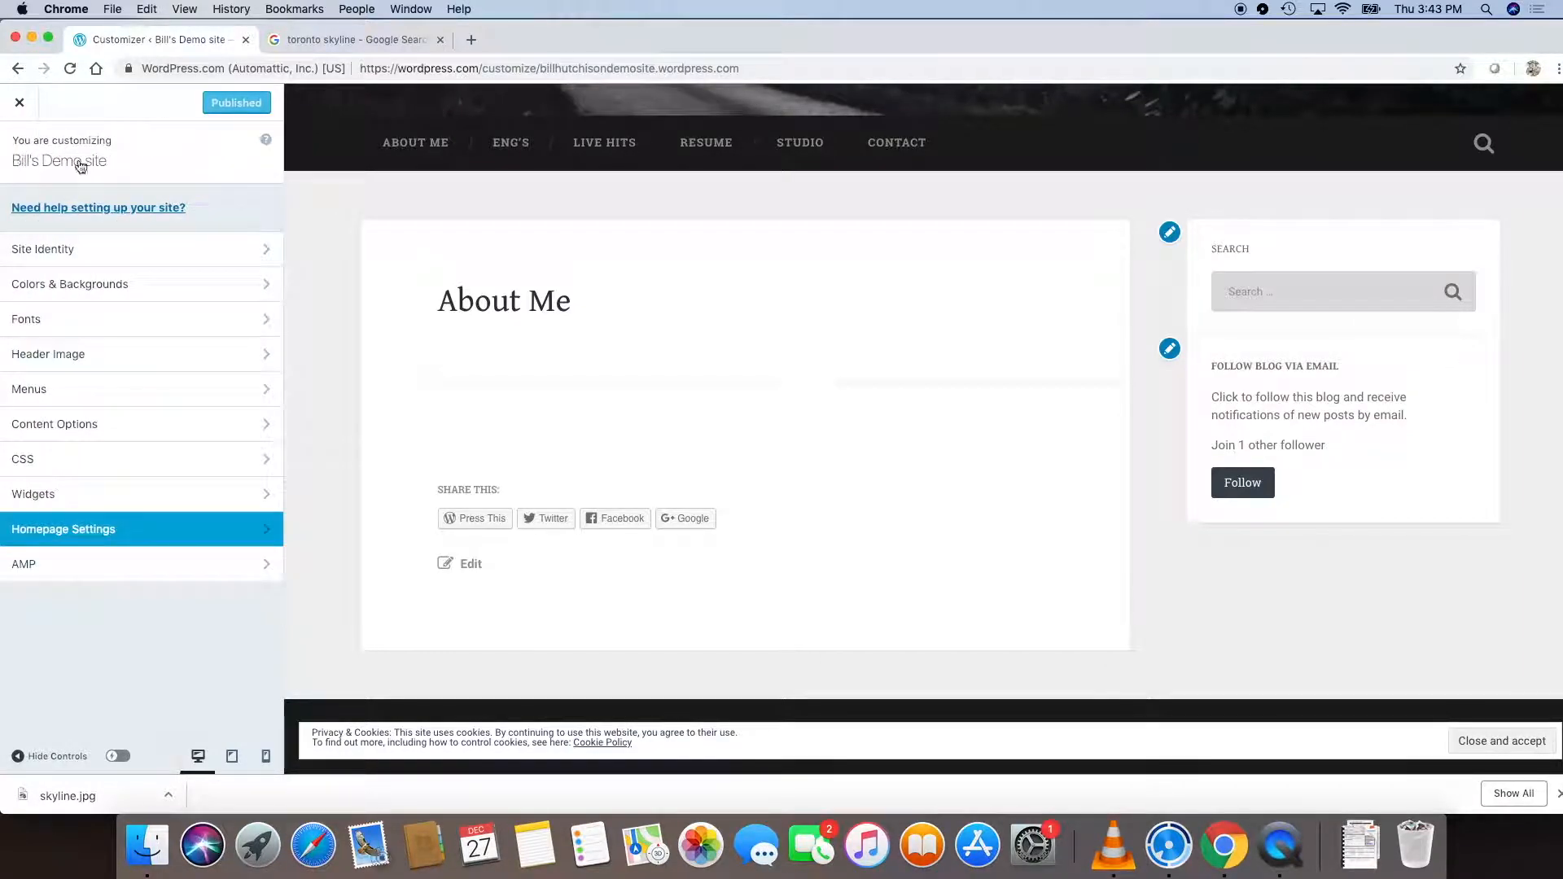
Step: Set the previously uploaded city skyline picture as the site's header image and publish the change
scroll(394, 287, up, 2)
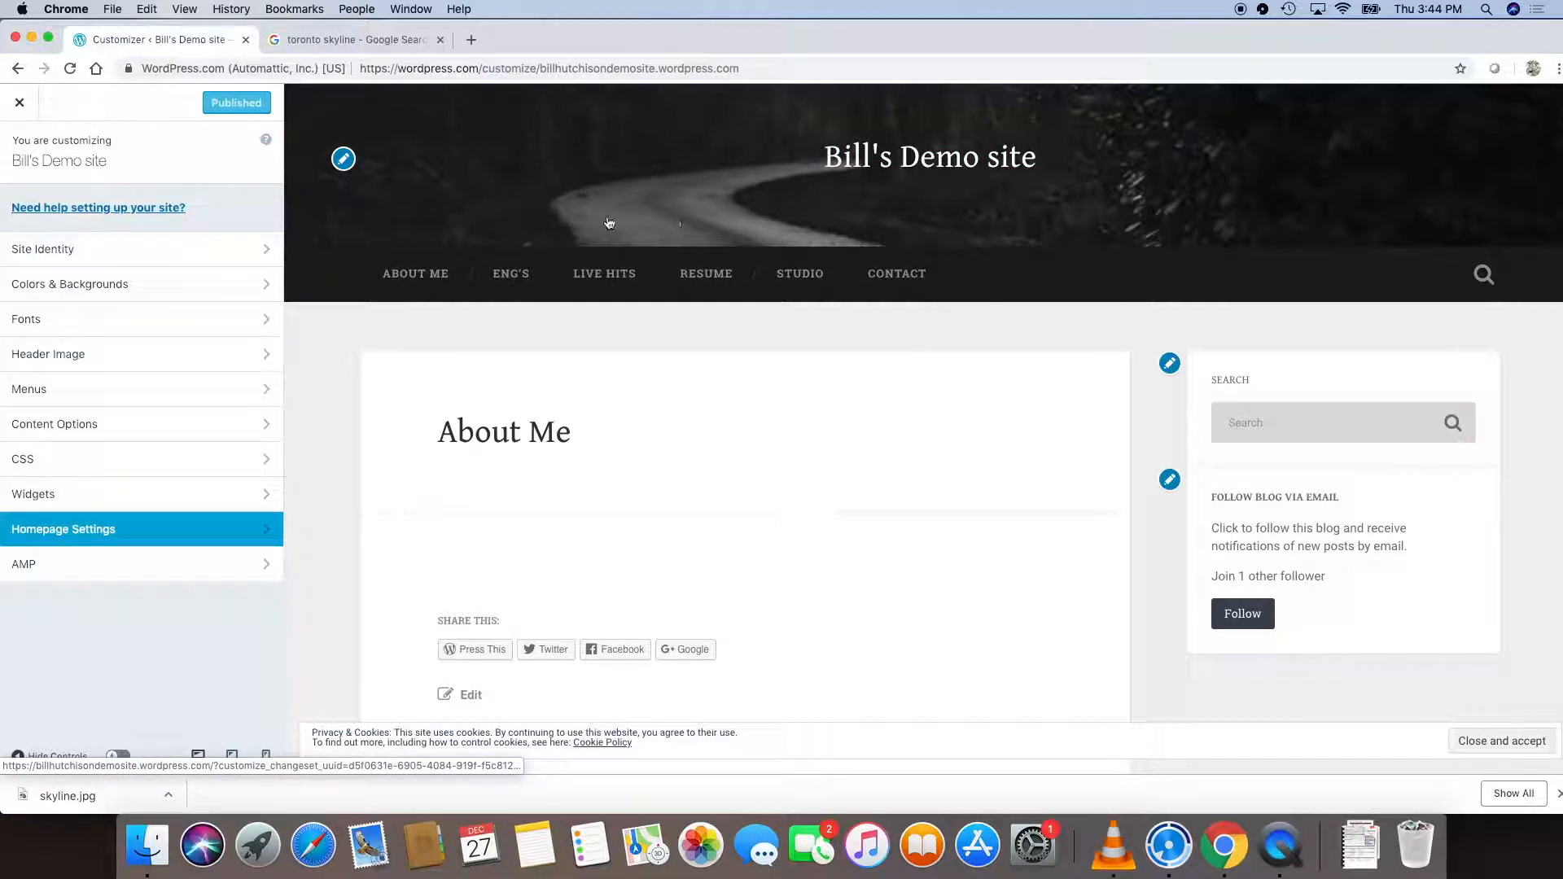
click(88, 353)
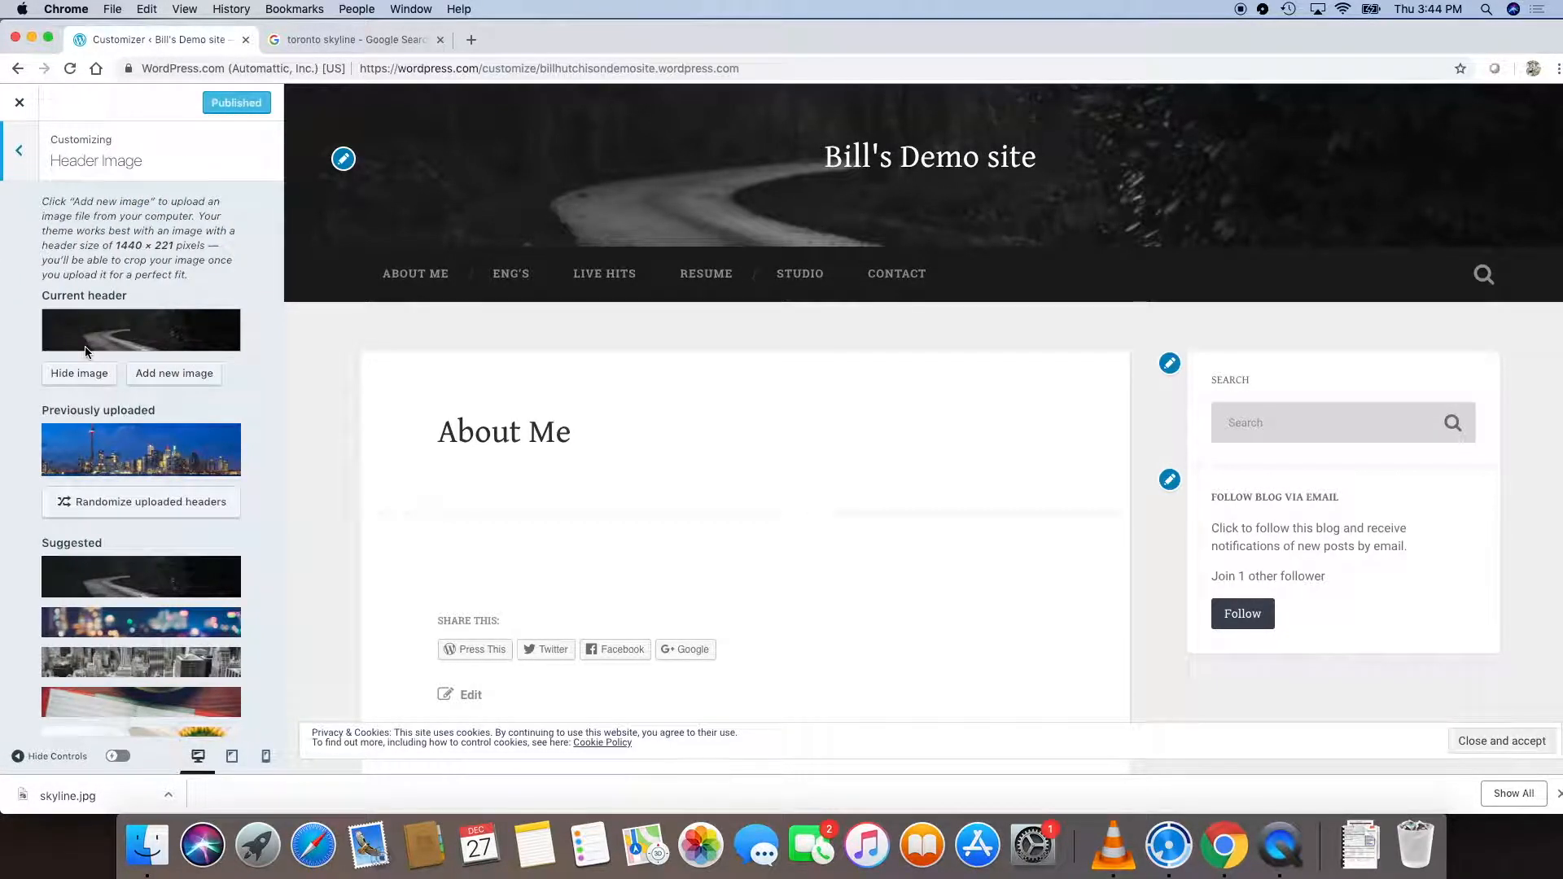
click(148, 462)
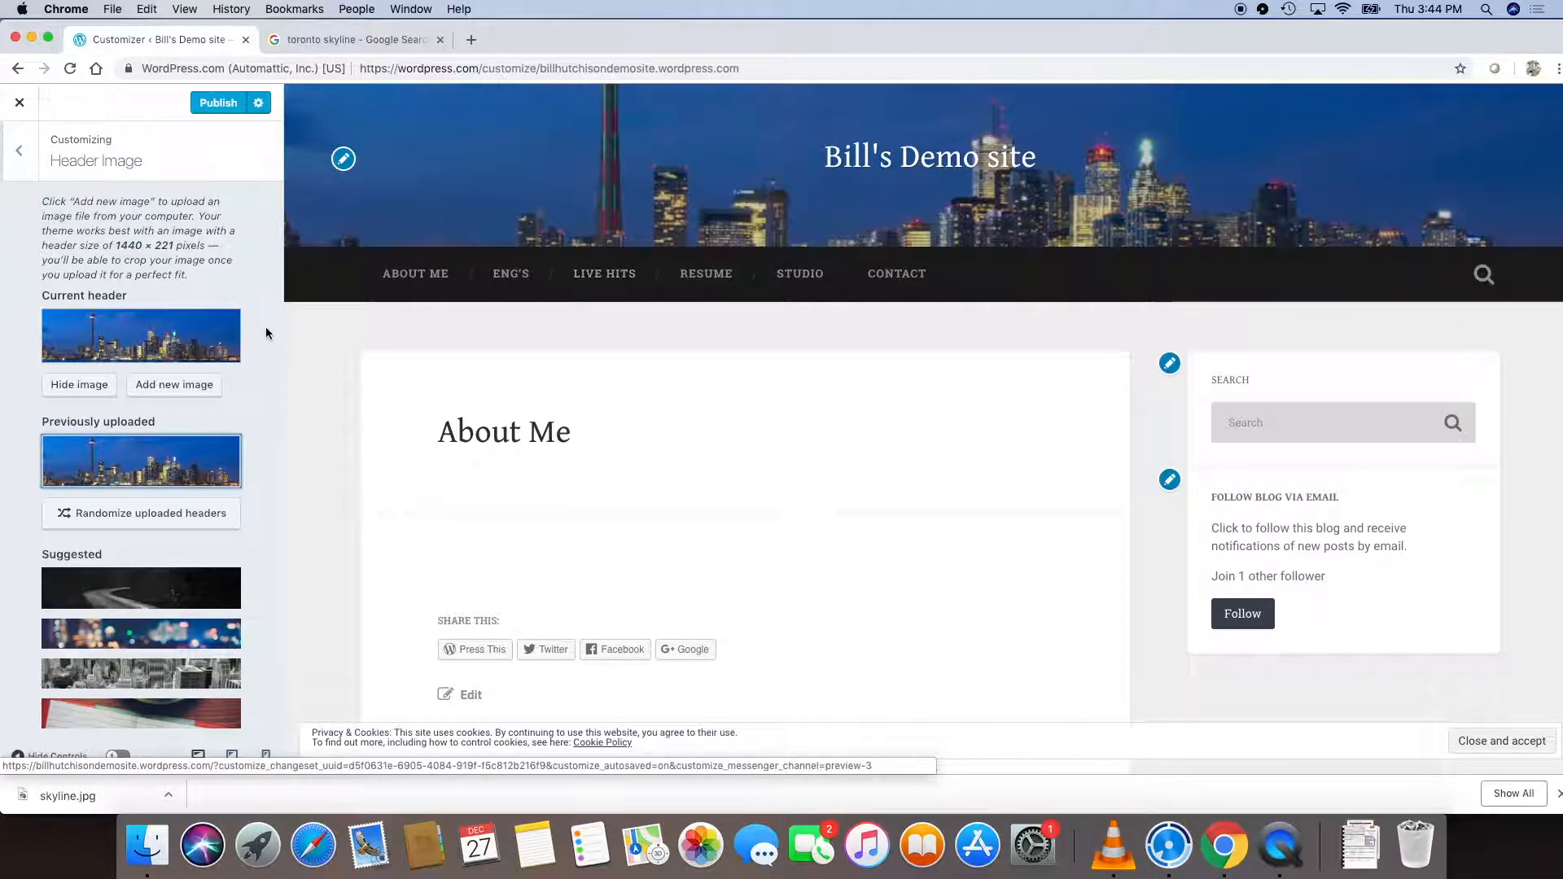
click(214, 104)
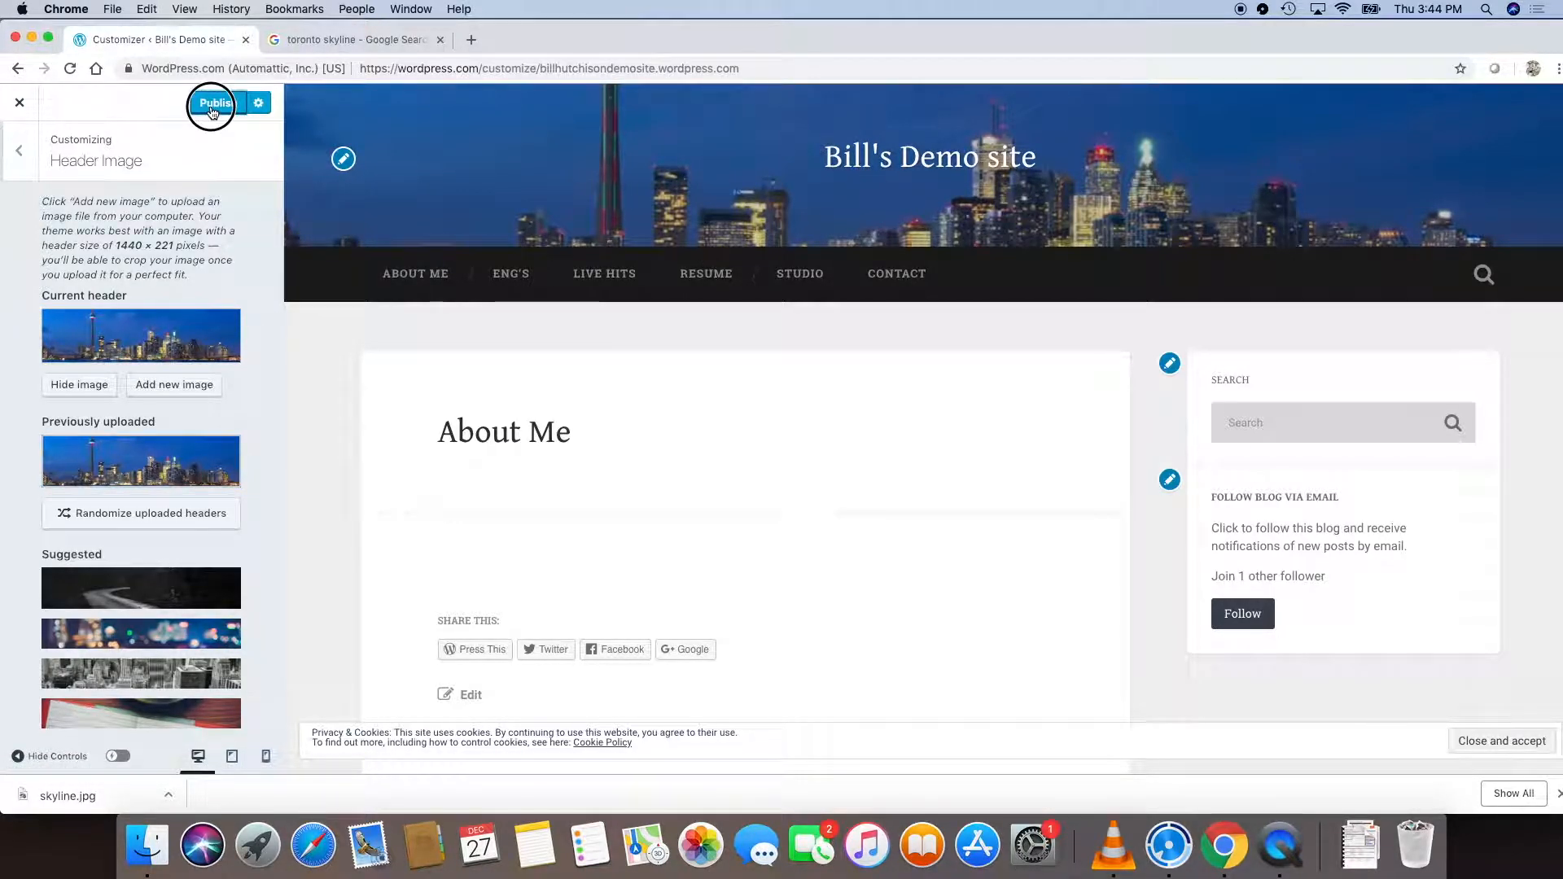
click(10, 167)
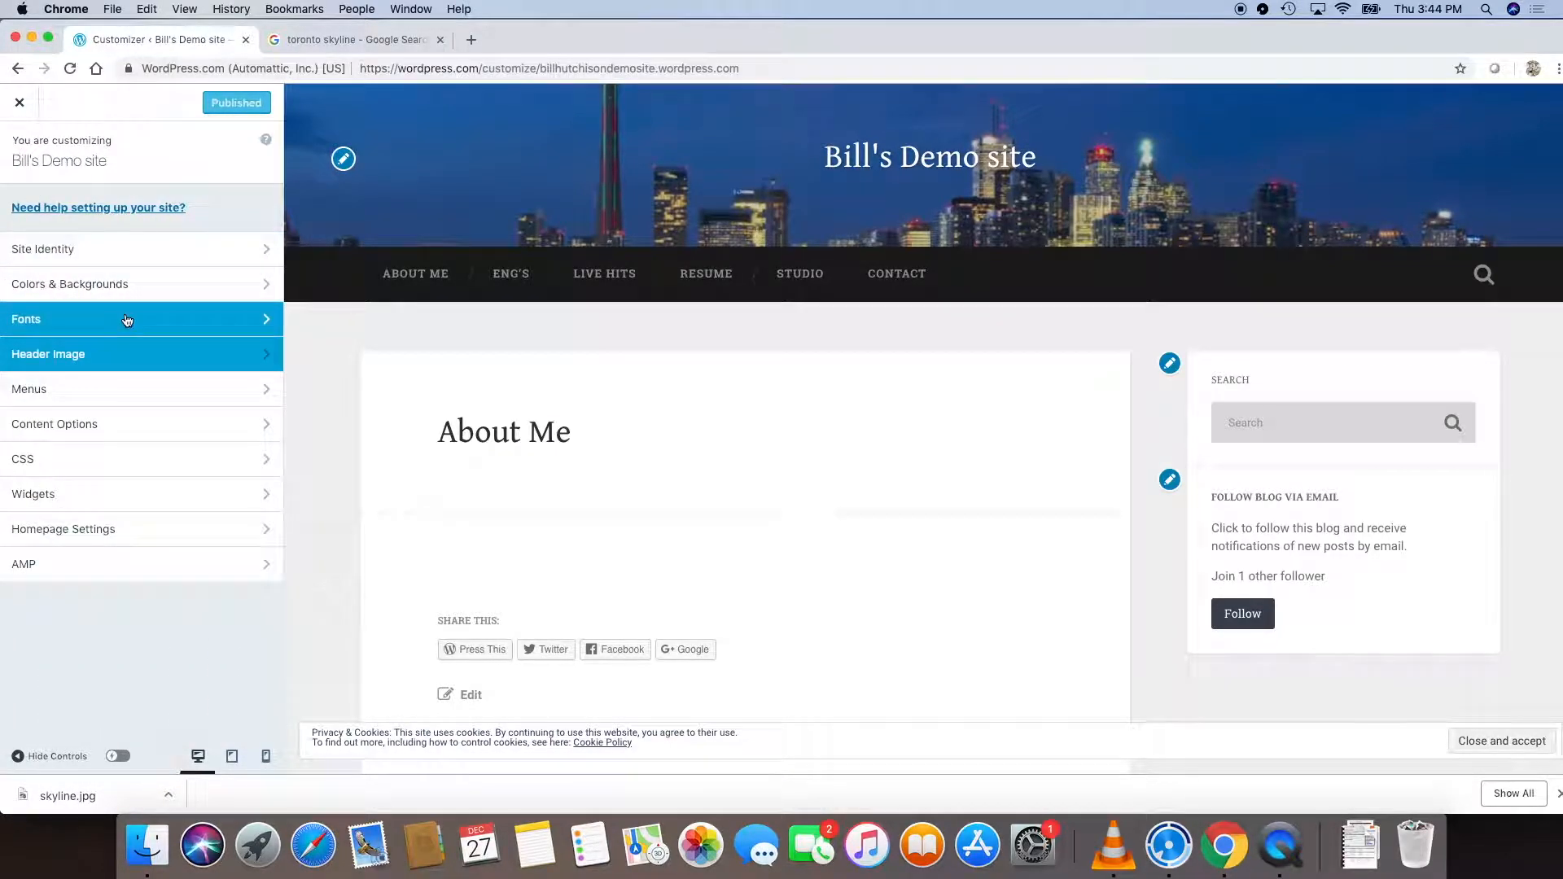
Step: Set the site's headings font to Cherry Swash and publish the change
click(100, 318)
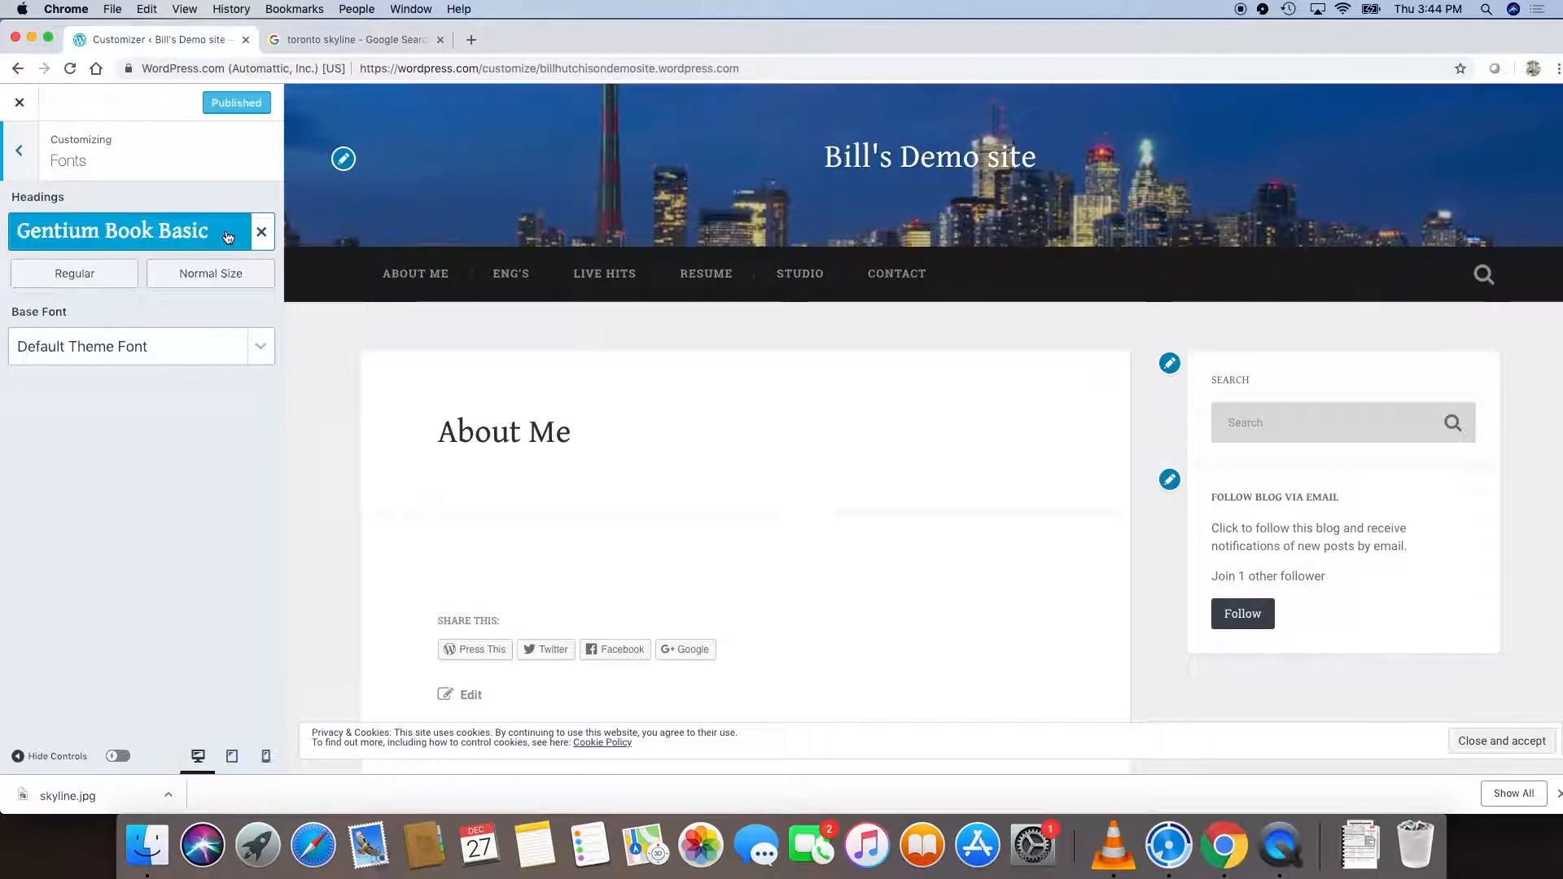
click(167, 234)
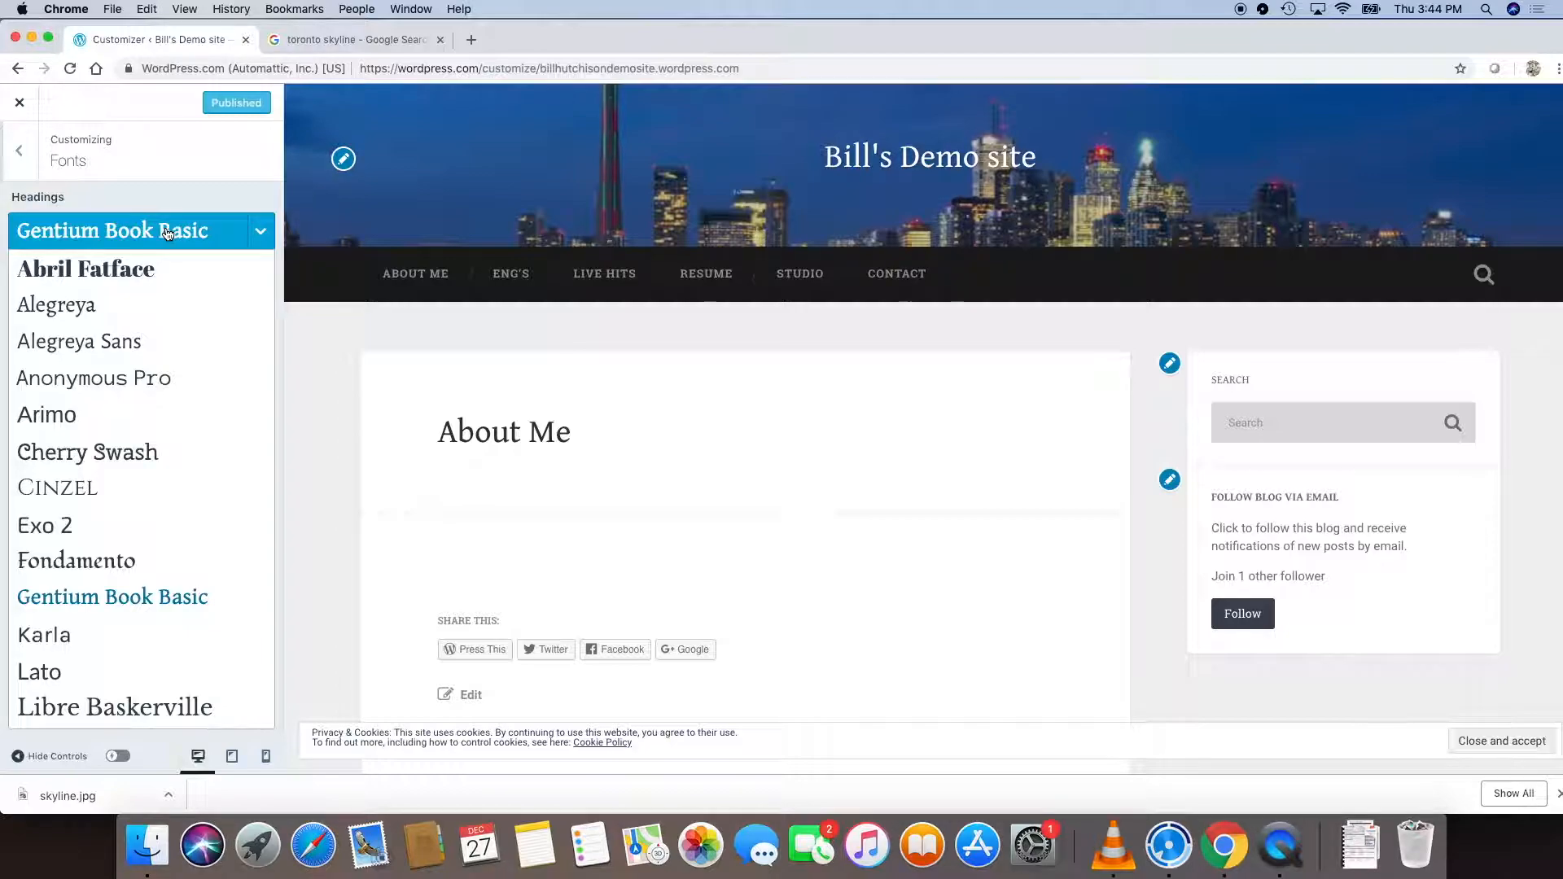
click(121, 453)
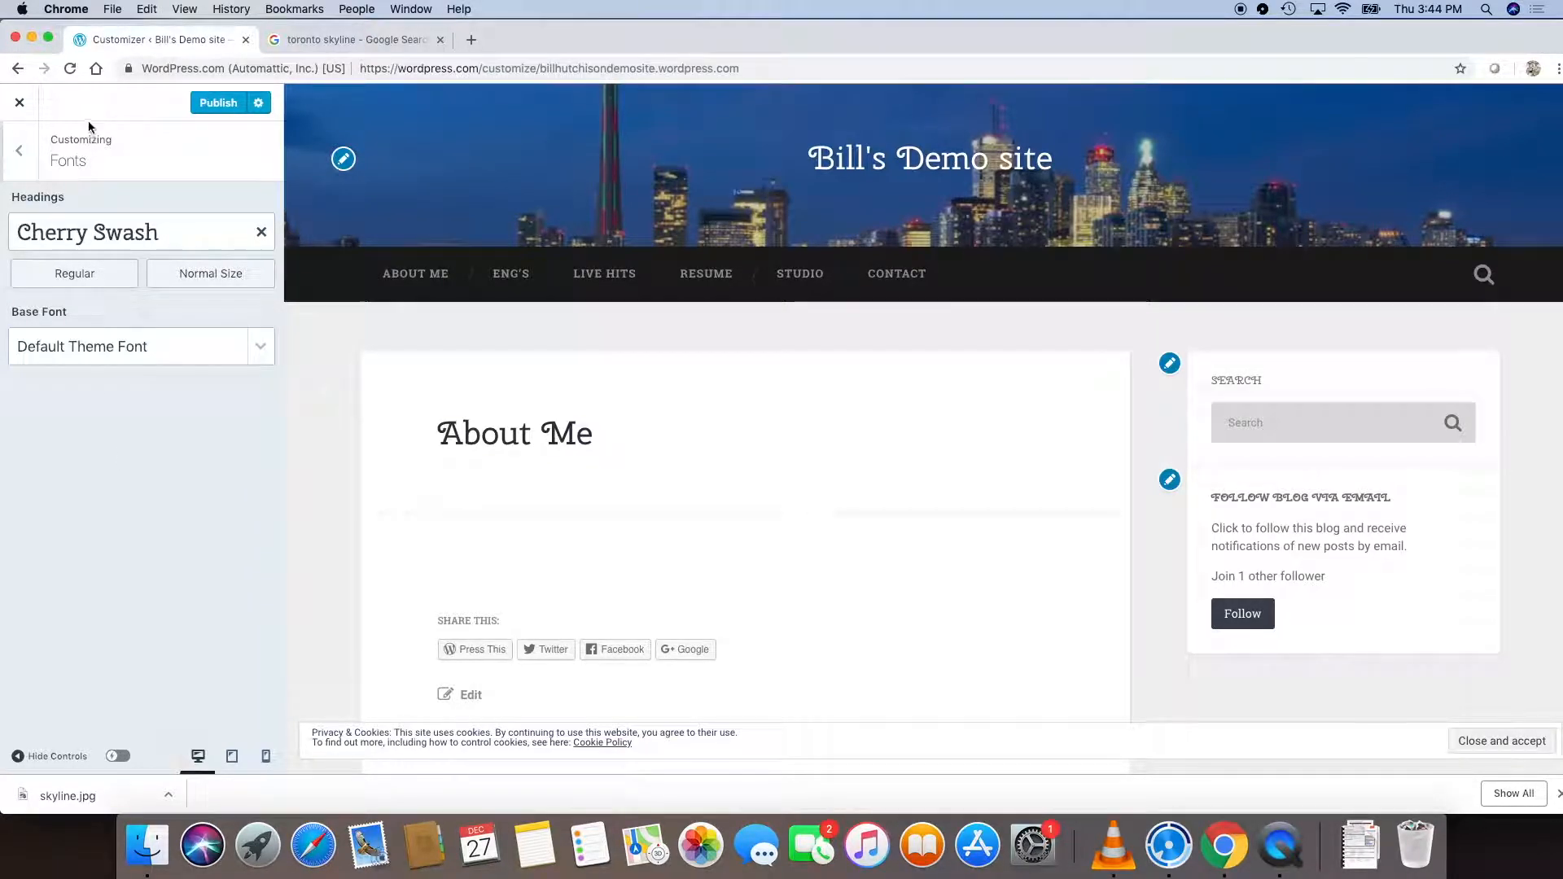
click(218, 106)
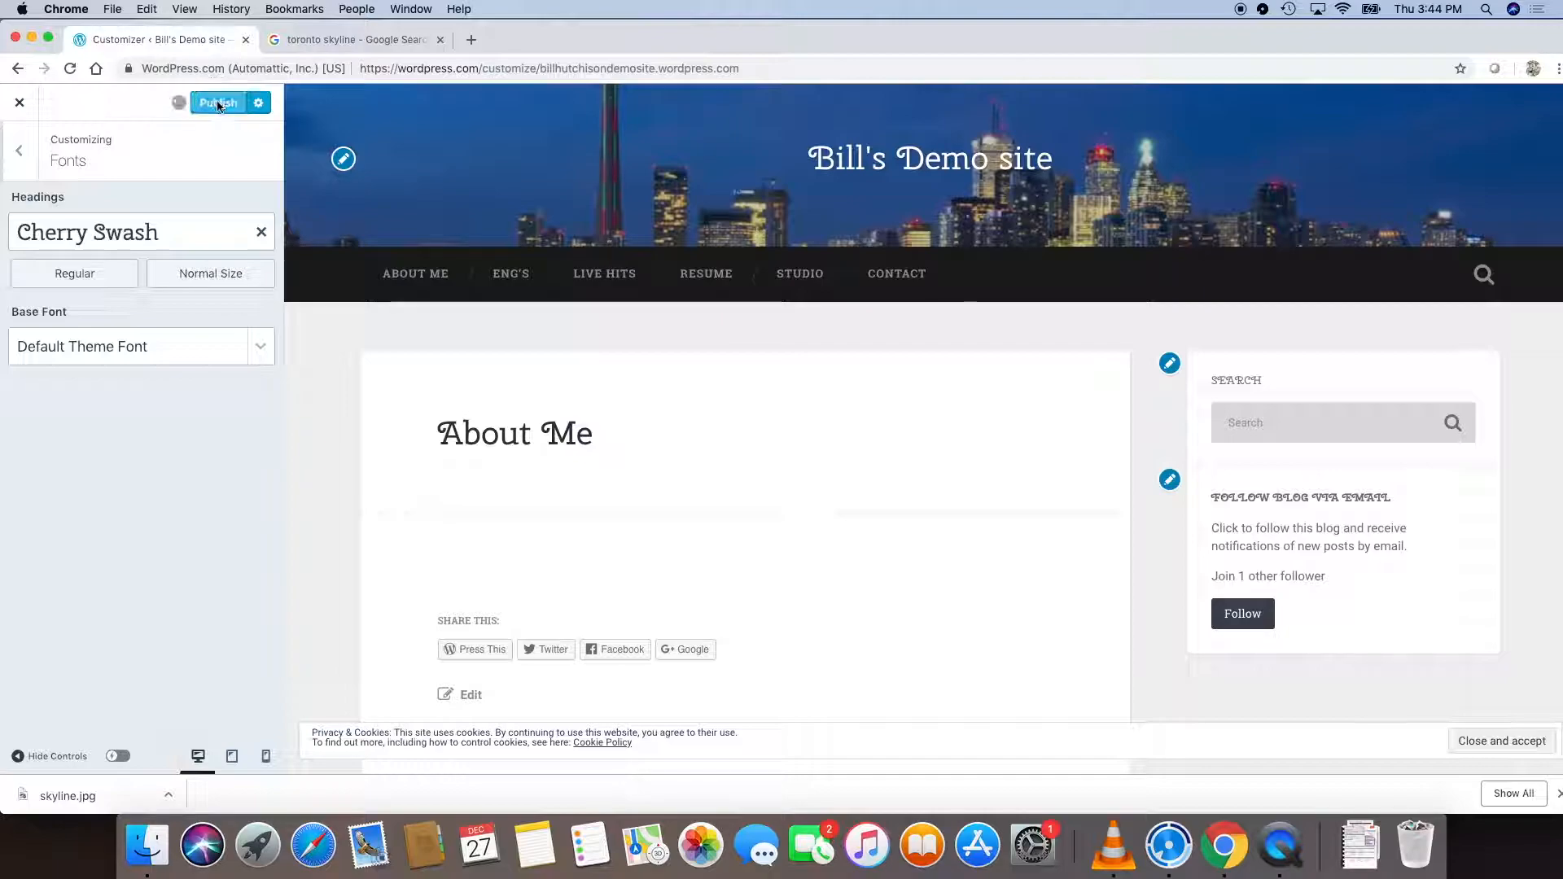
click(21, 150)
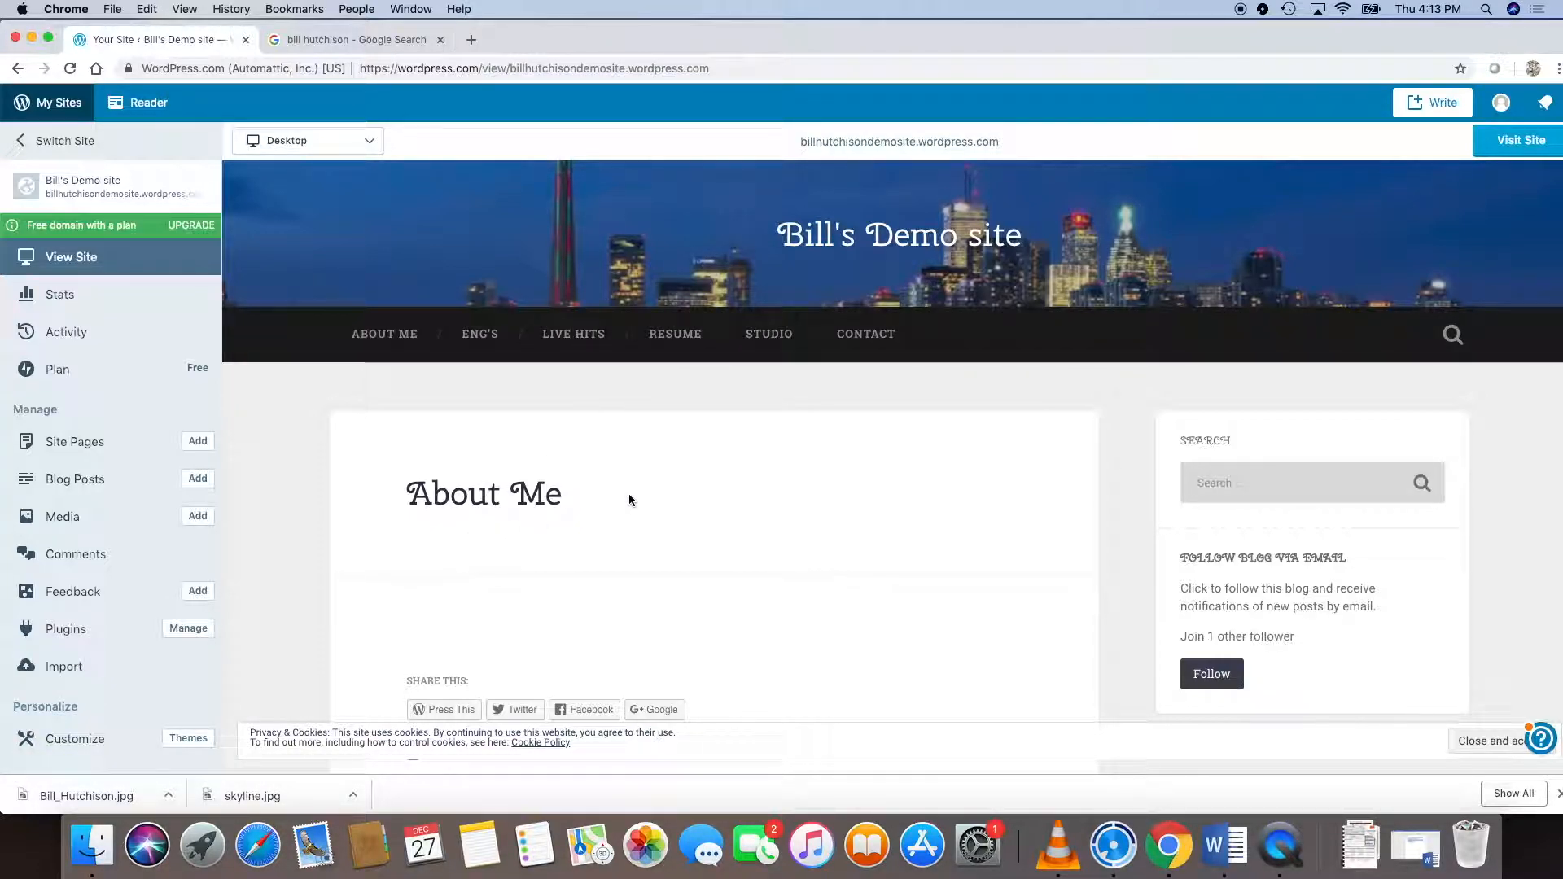
Step: Open the published "About Me" page for editing from the list of site pages
click(72, 449)
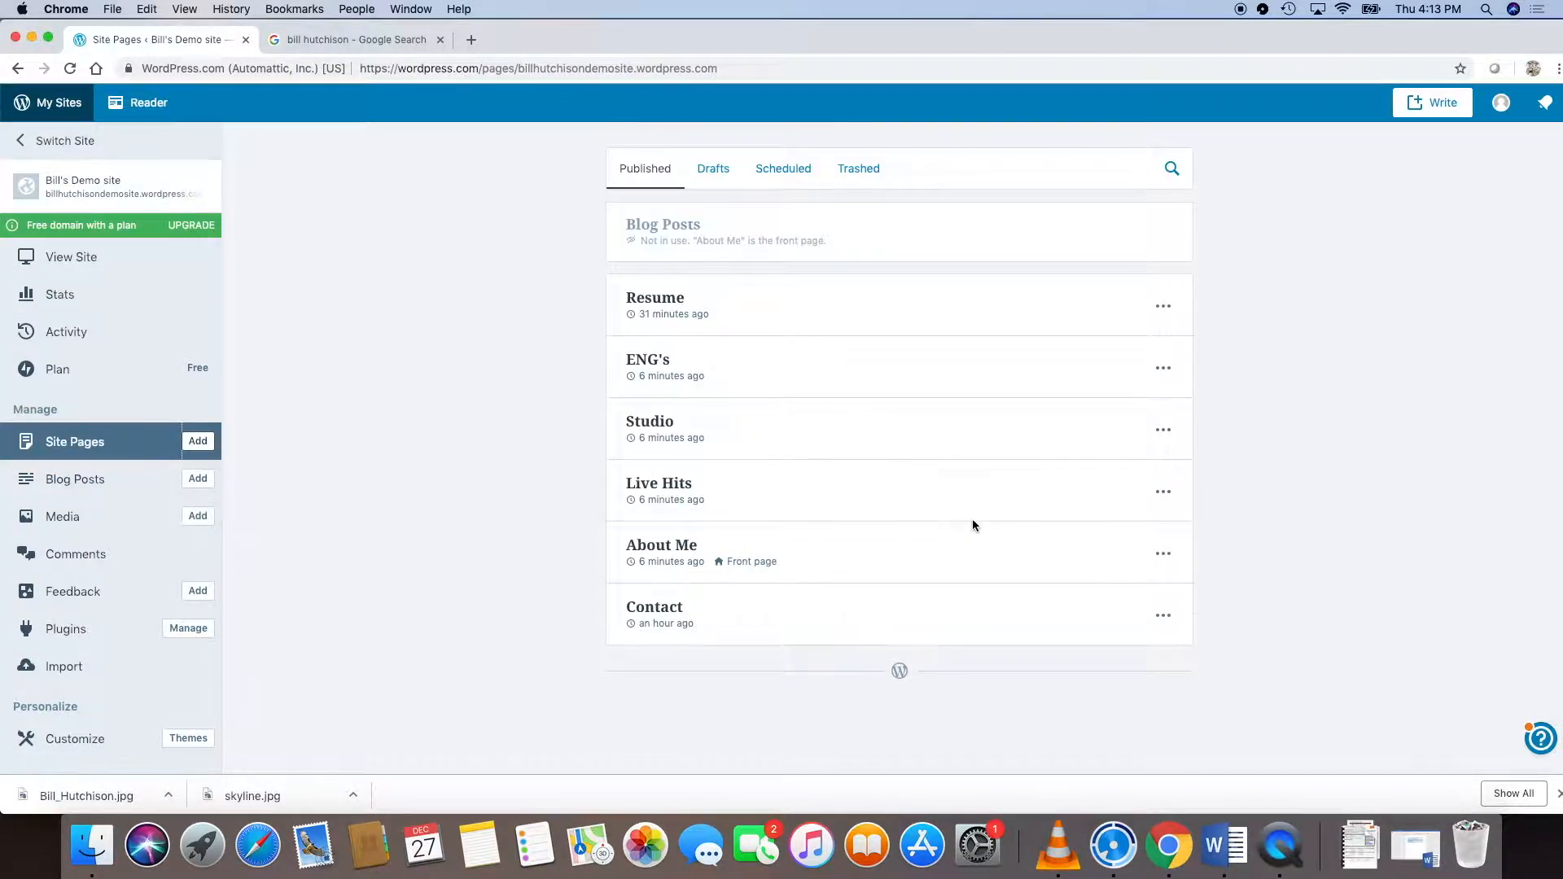
click(1164, 554)
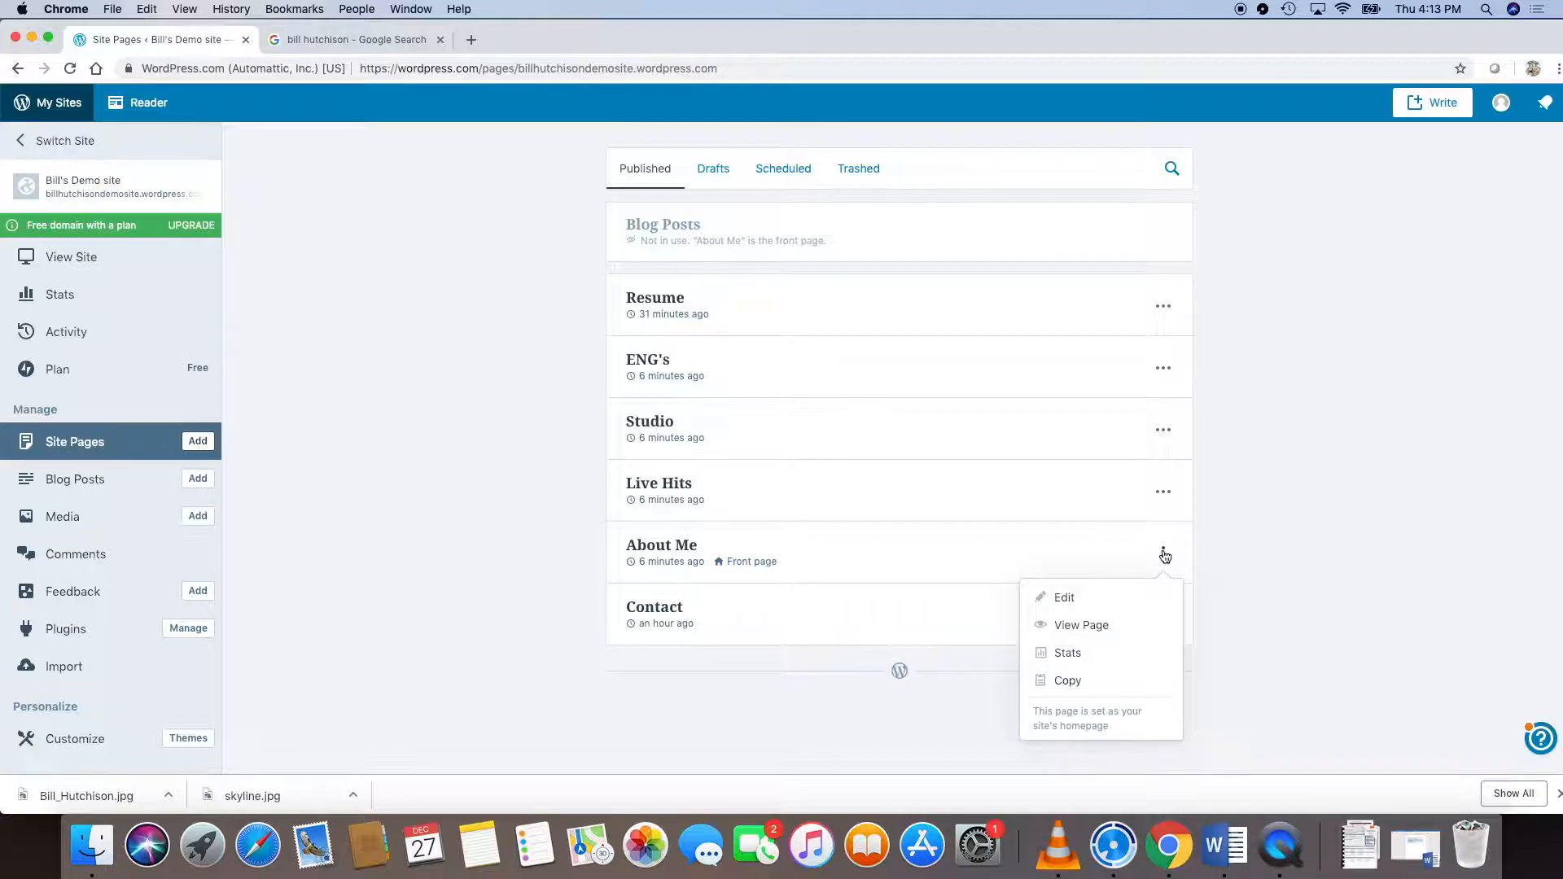
click(1060, 597)
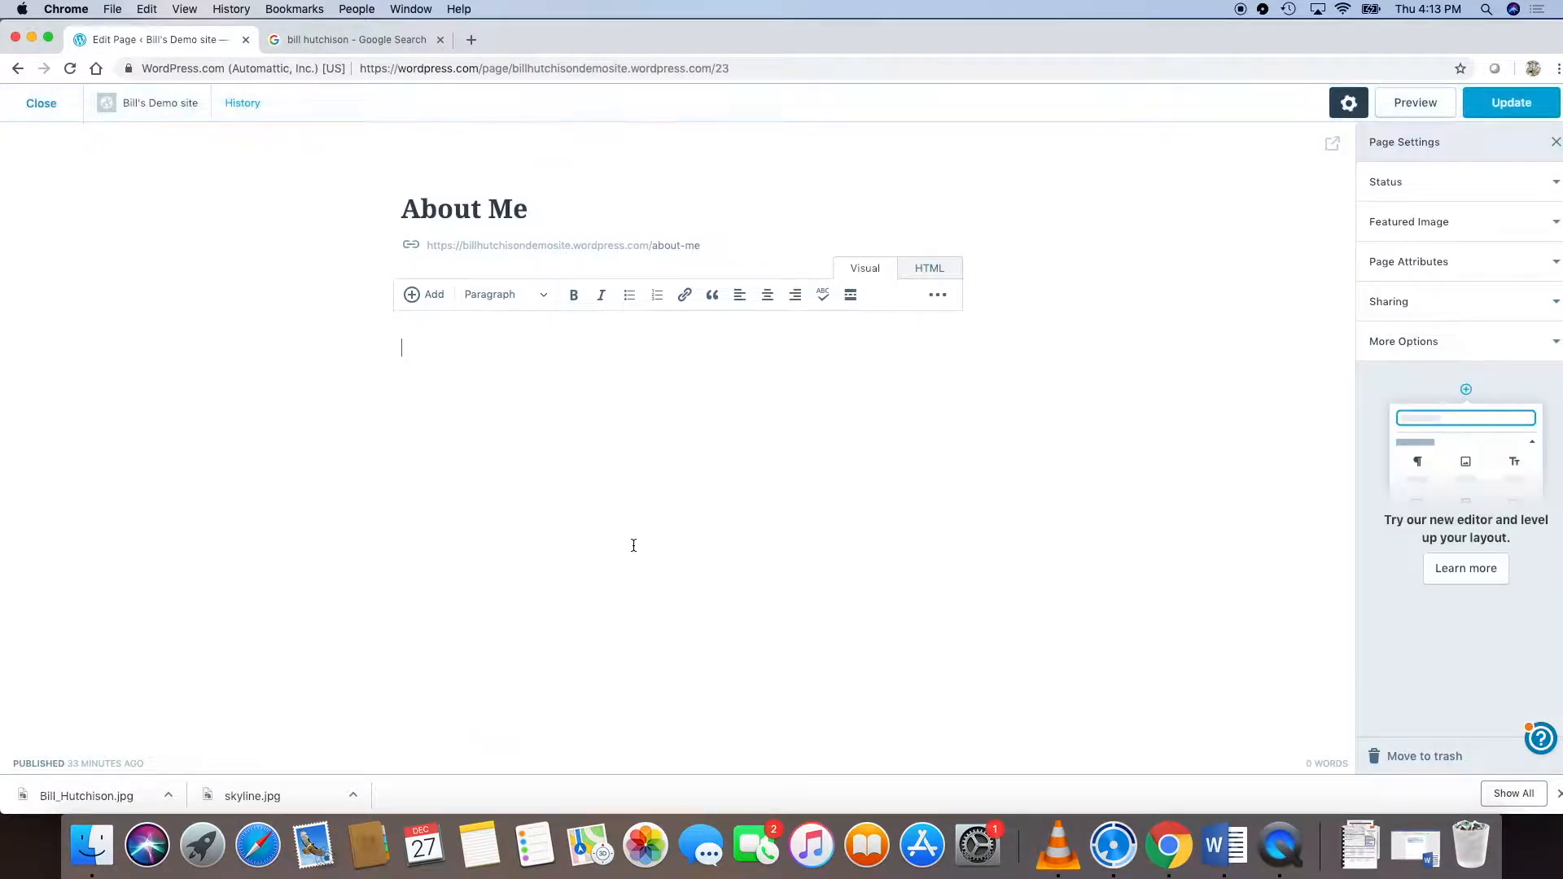
Step: Insert the portrait photo of the man in a suit from the media library into the page body and shrink it slightly
click(424, 391)
click(433, 302)
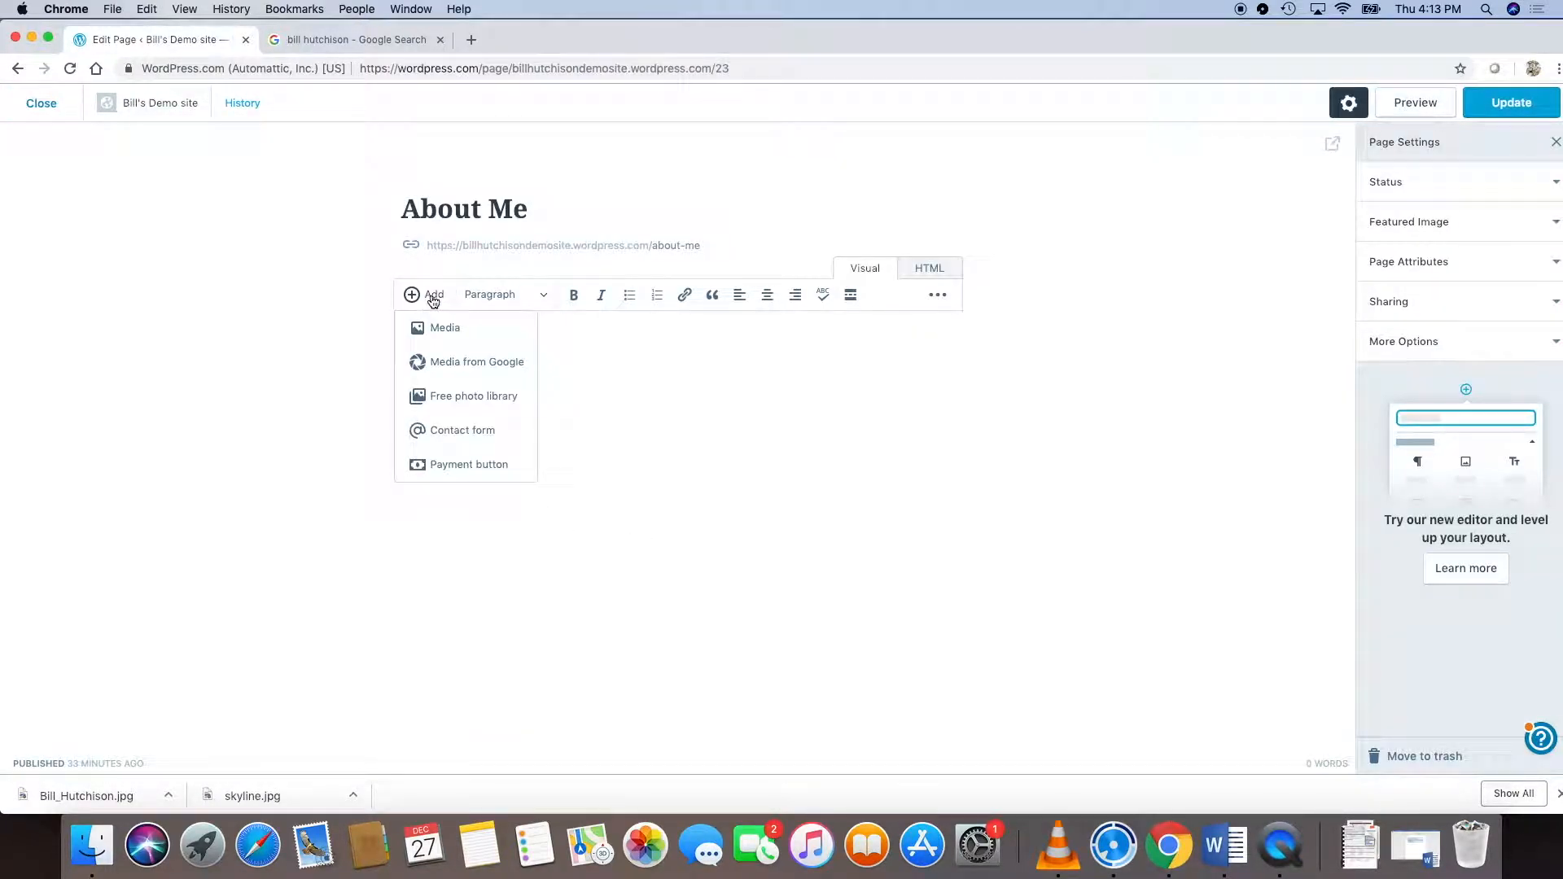
click(444, 327)
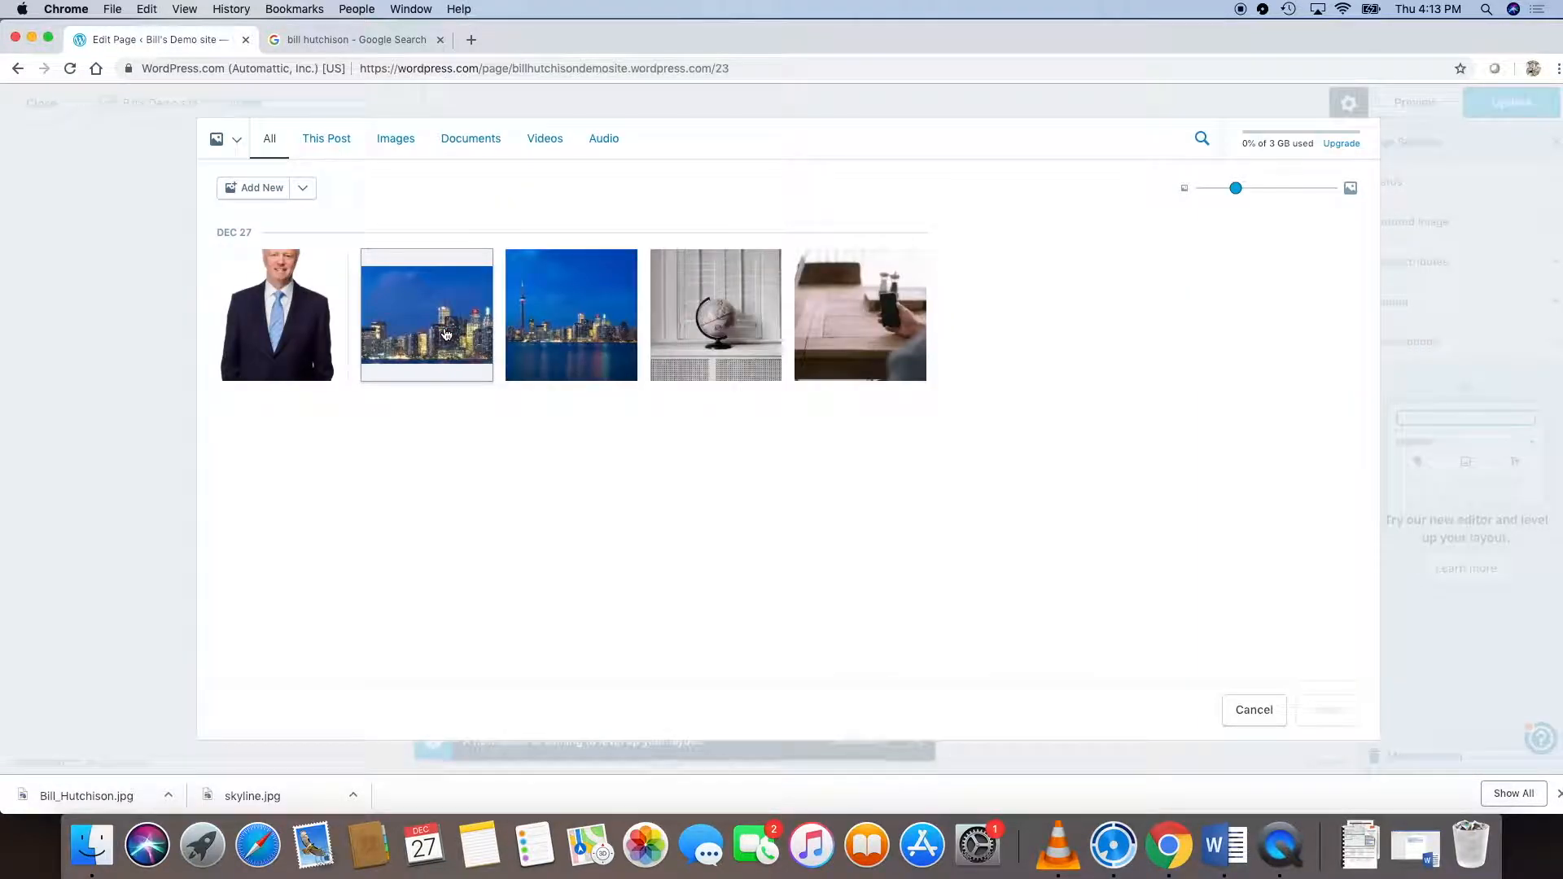
click(288, 315)
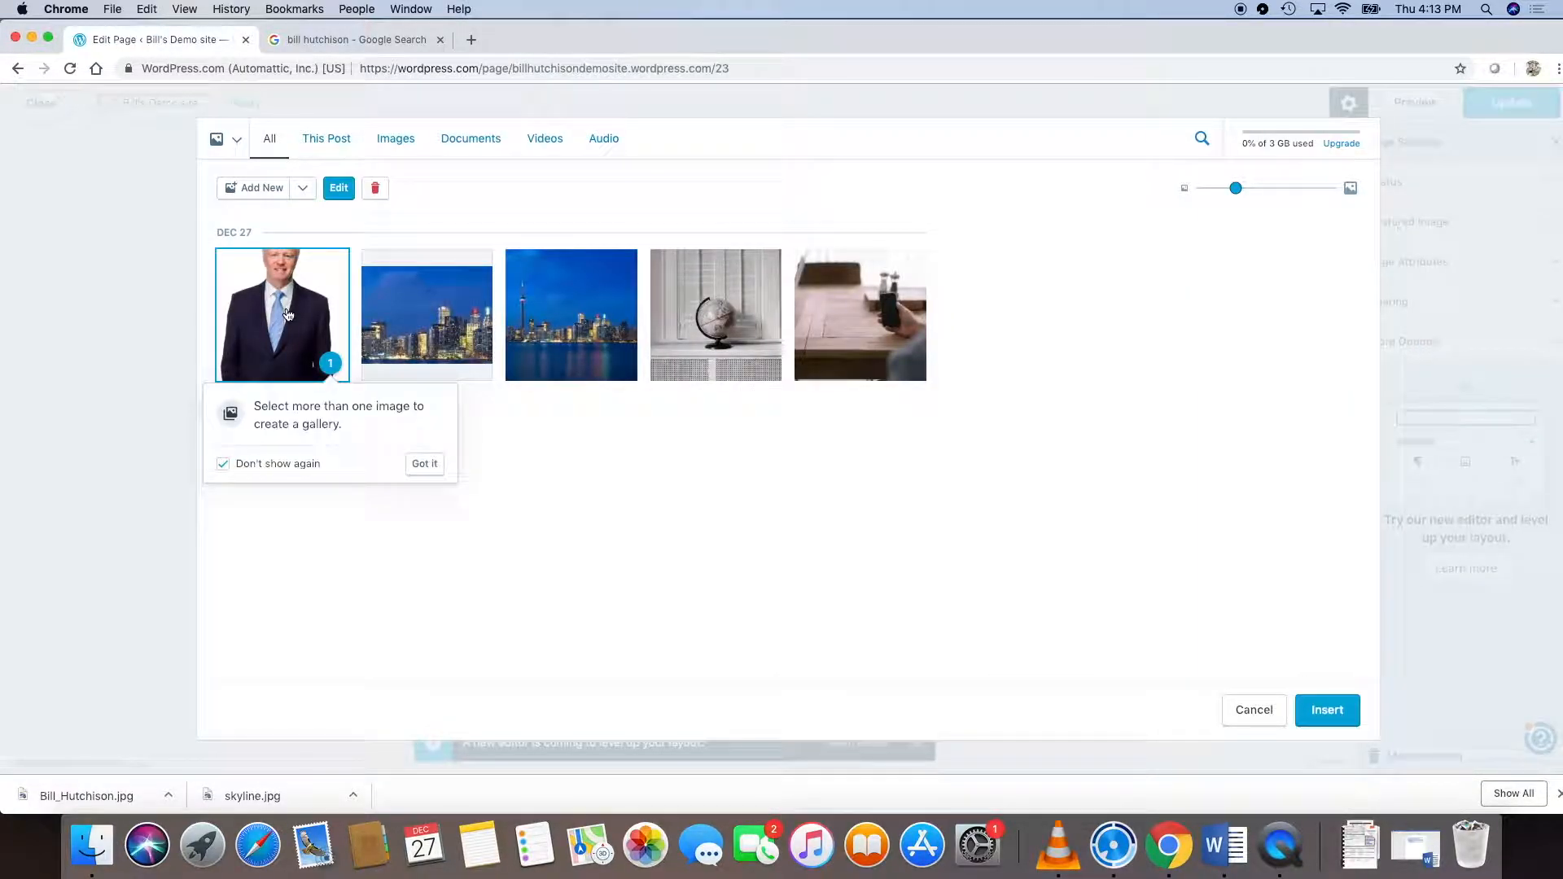
click(1330, 713)
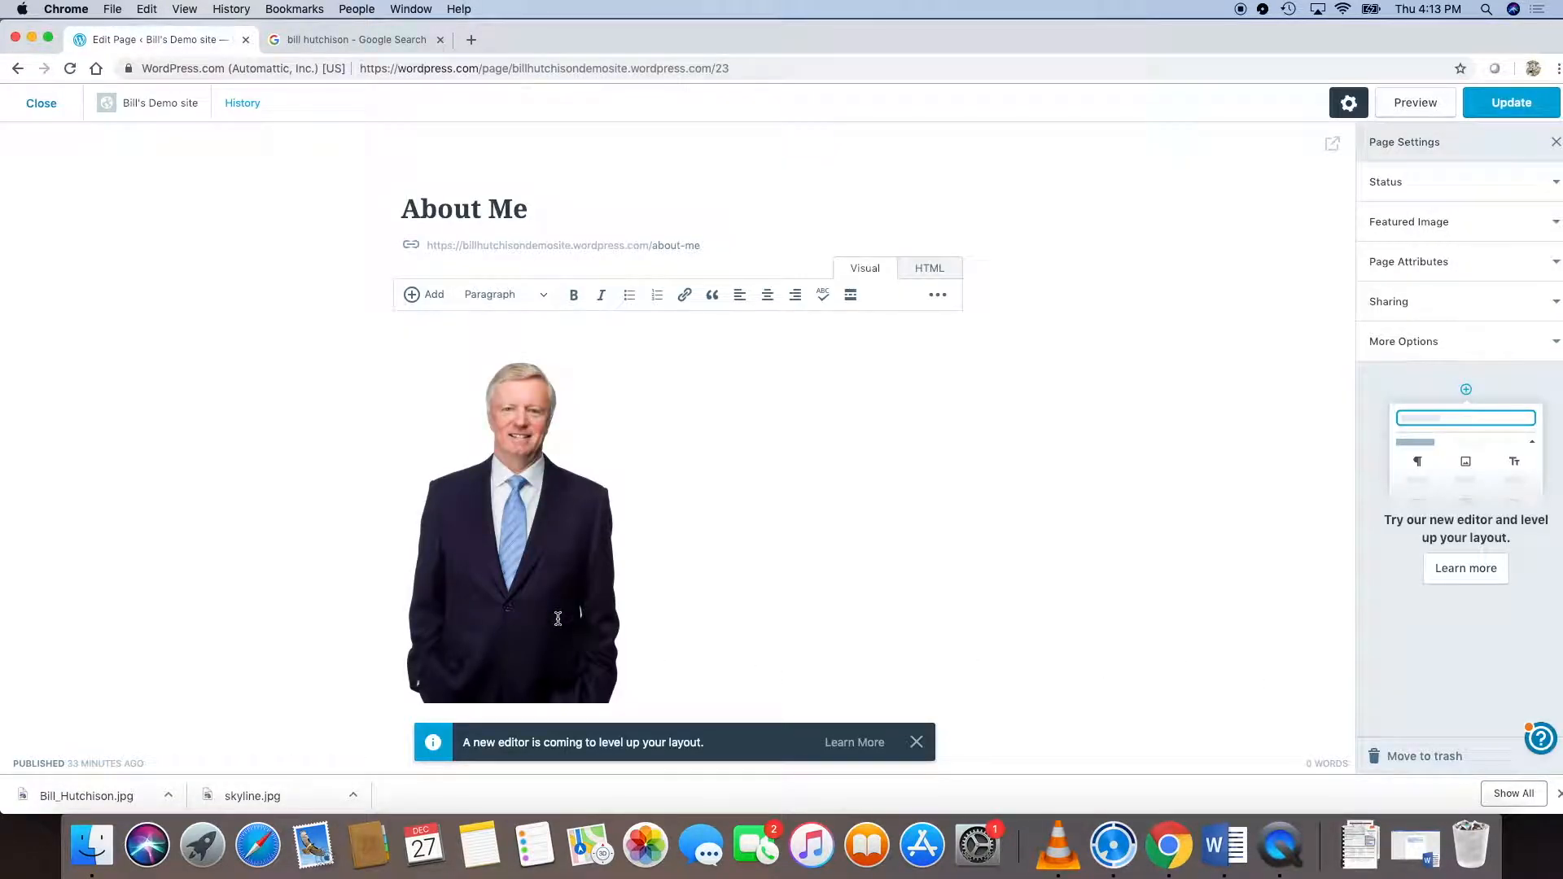
click(542, 597)
drag(645, 705, 591, 676)
Step: Paste the copied biography text after the portrait photo and align the photo left so the text wraps beside it
click(726, 494)
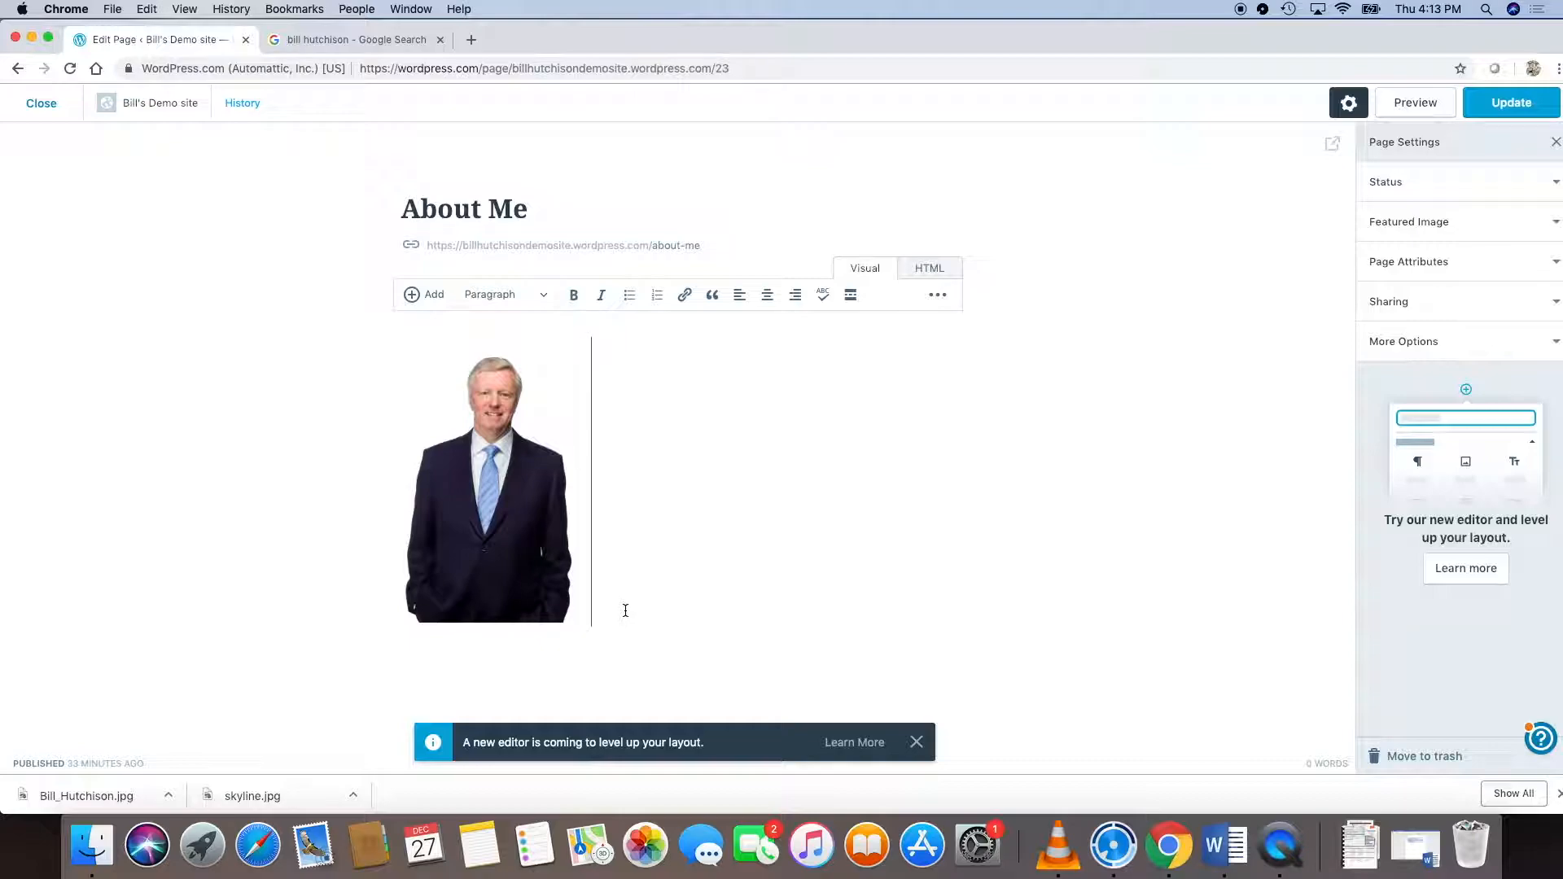
key(super+v)
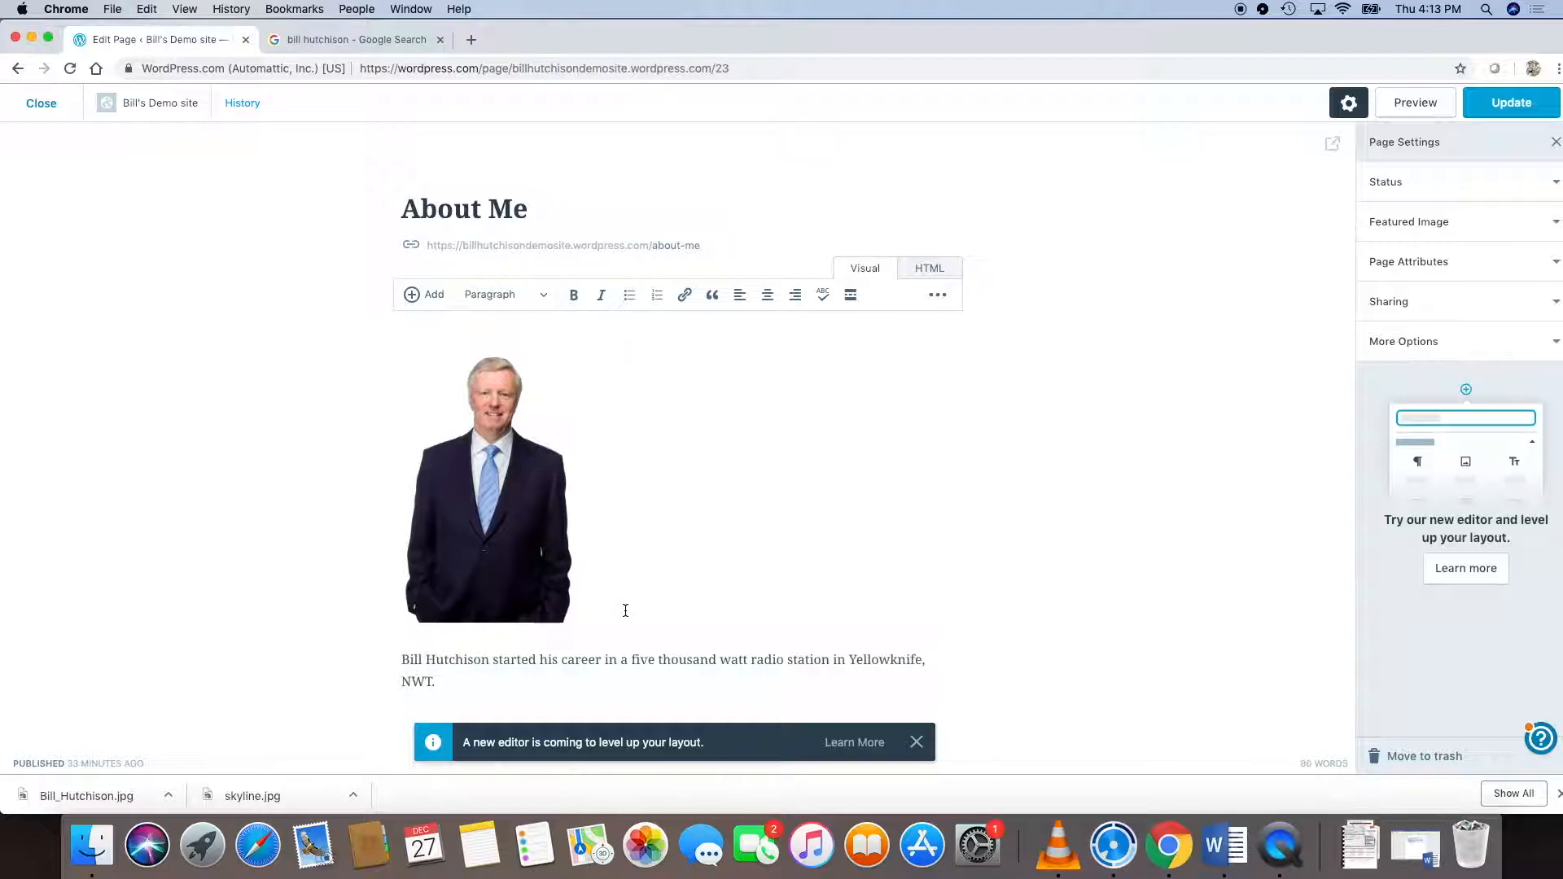
click(462, 516)
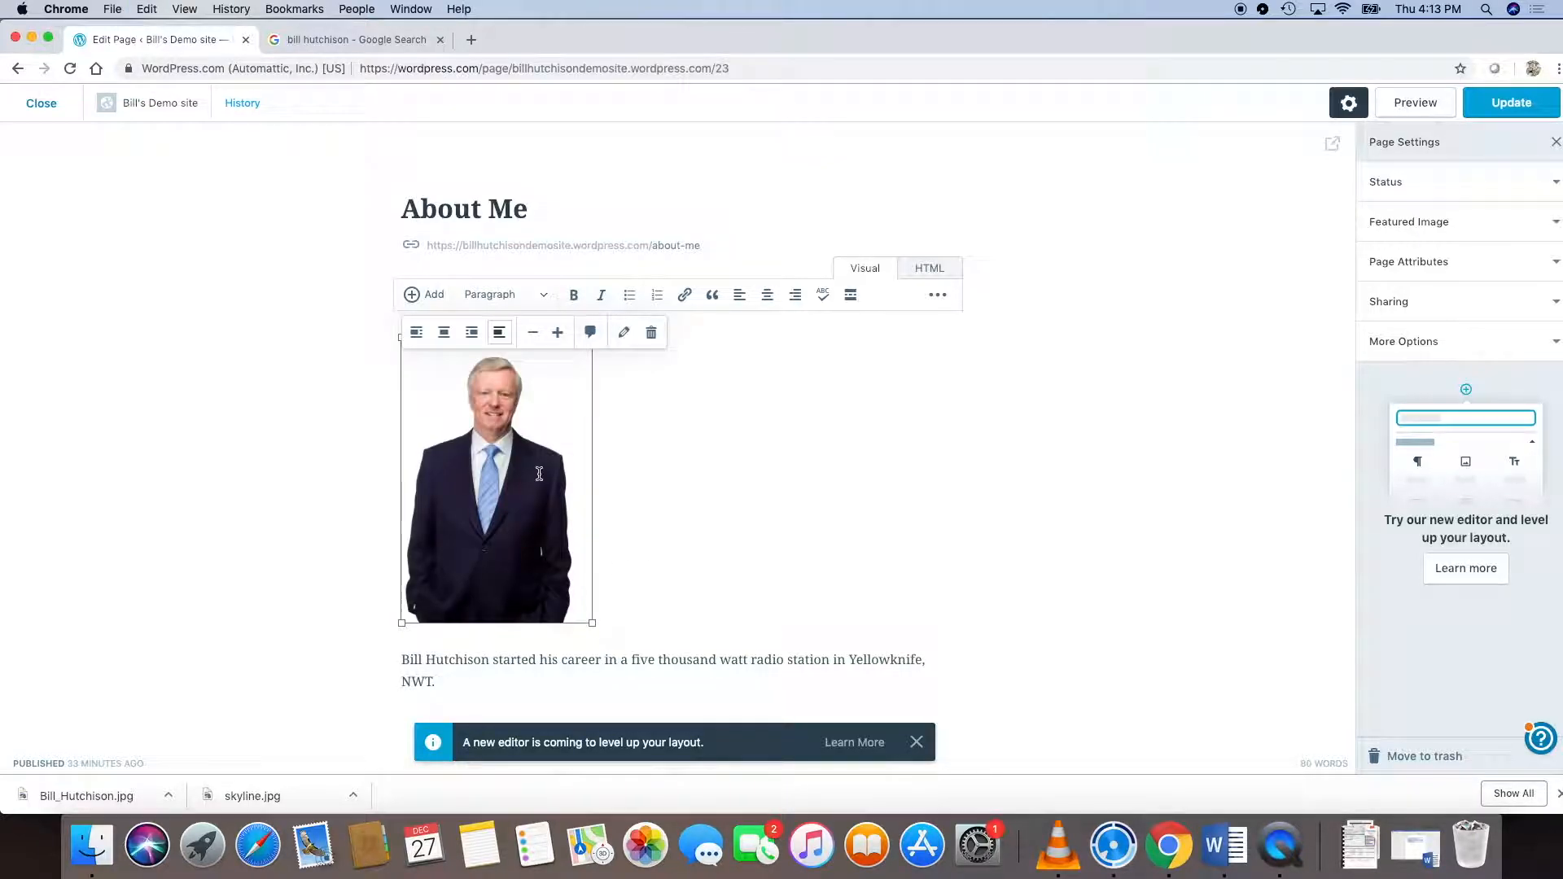
click(415, 333)
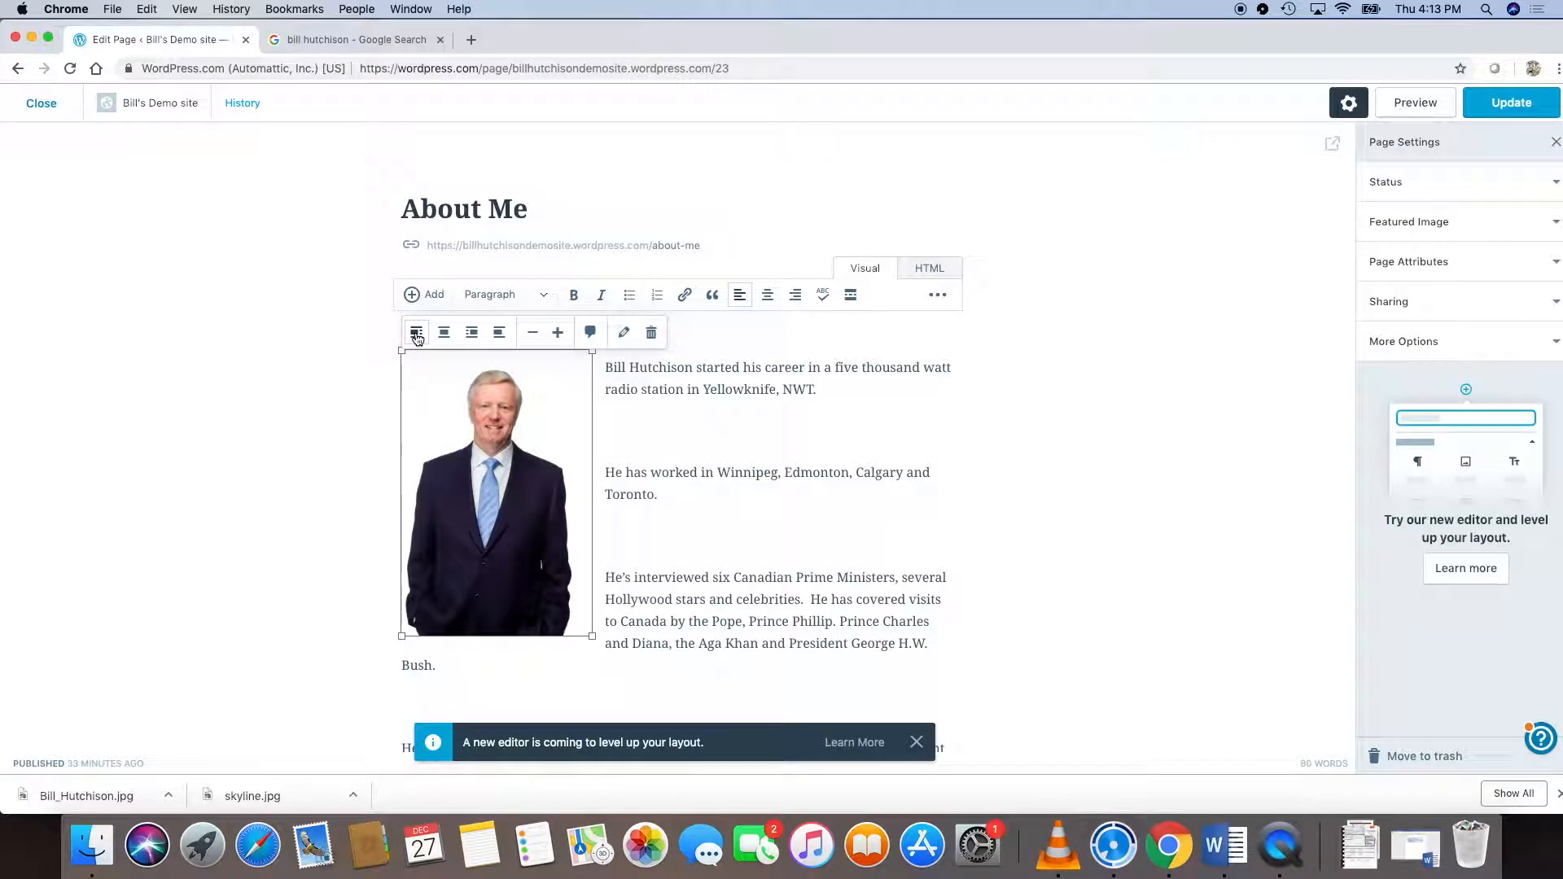
Step: Remove the extra blank lines between the first three biography paragraphs, keeping the last paragraph below the photo, and update the page
click(823, 443)
key(BackSpace)
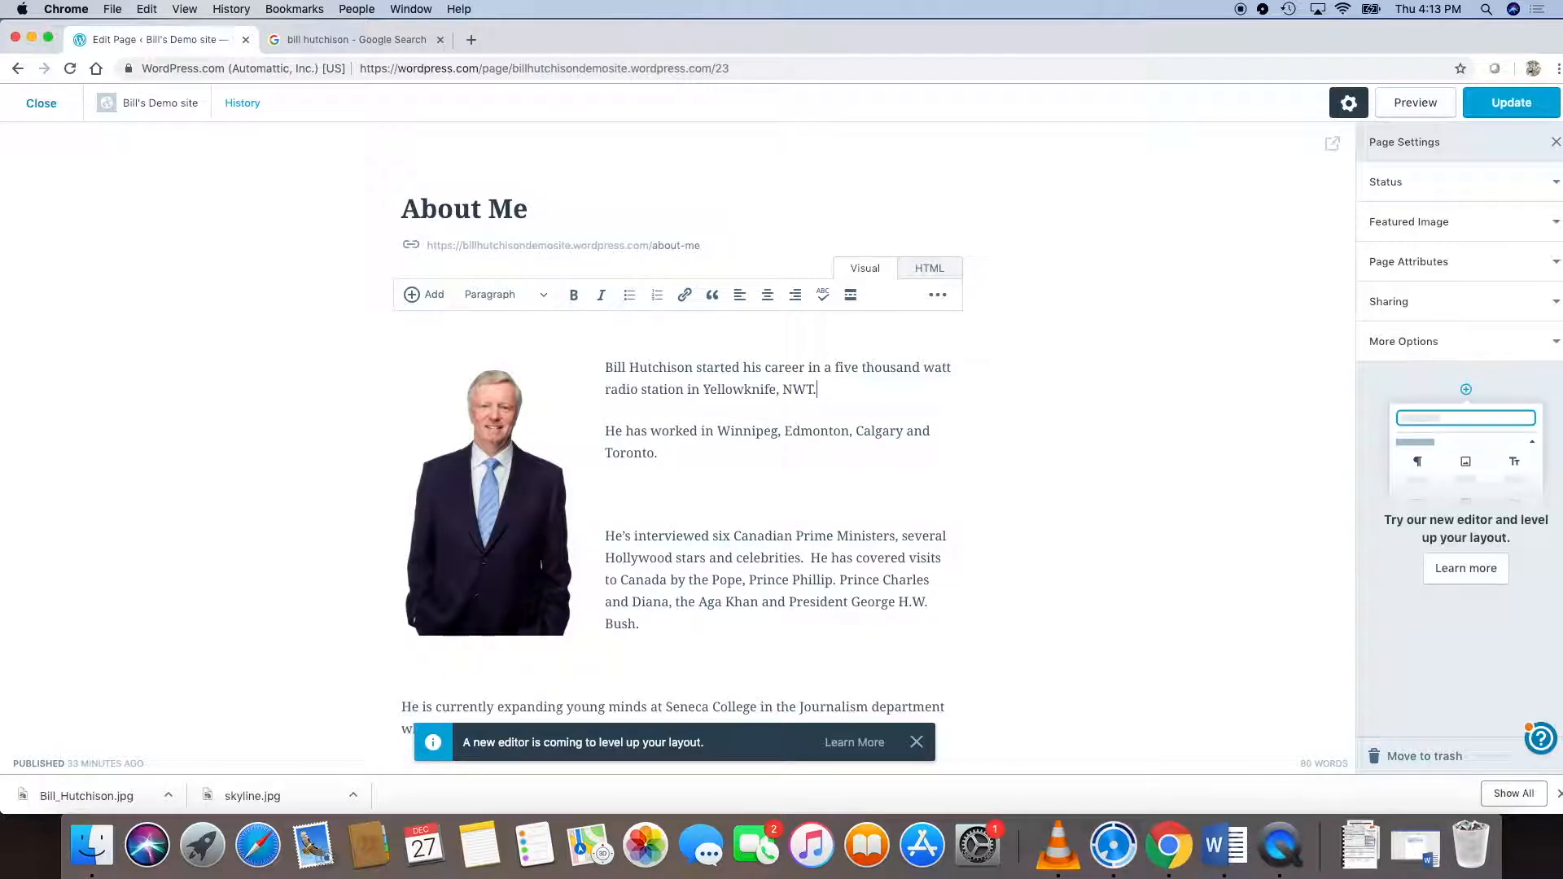
click(617, 486)
key(BackSpace)
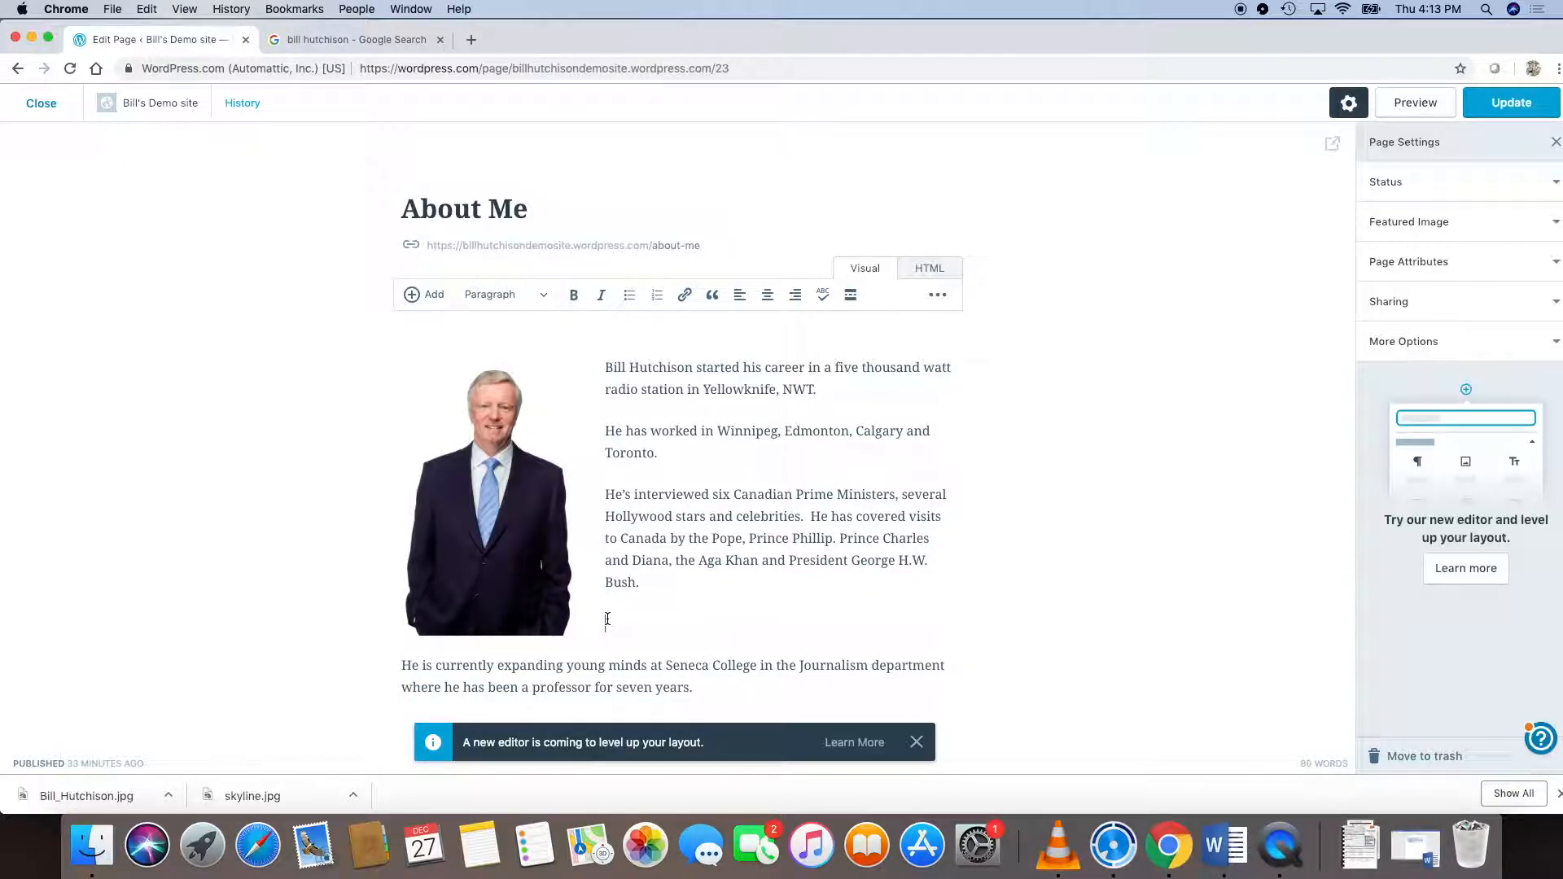
key(BackSpace)
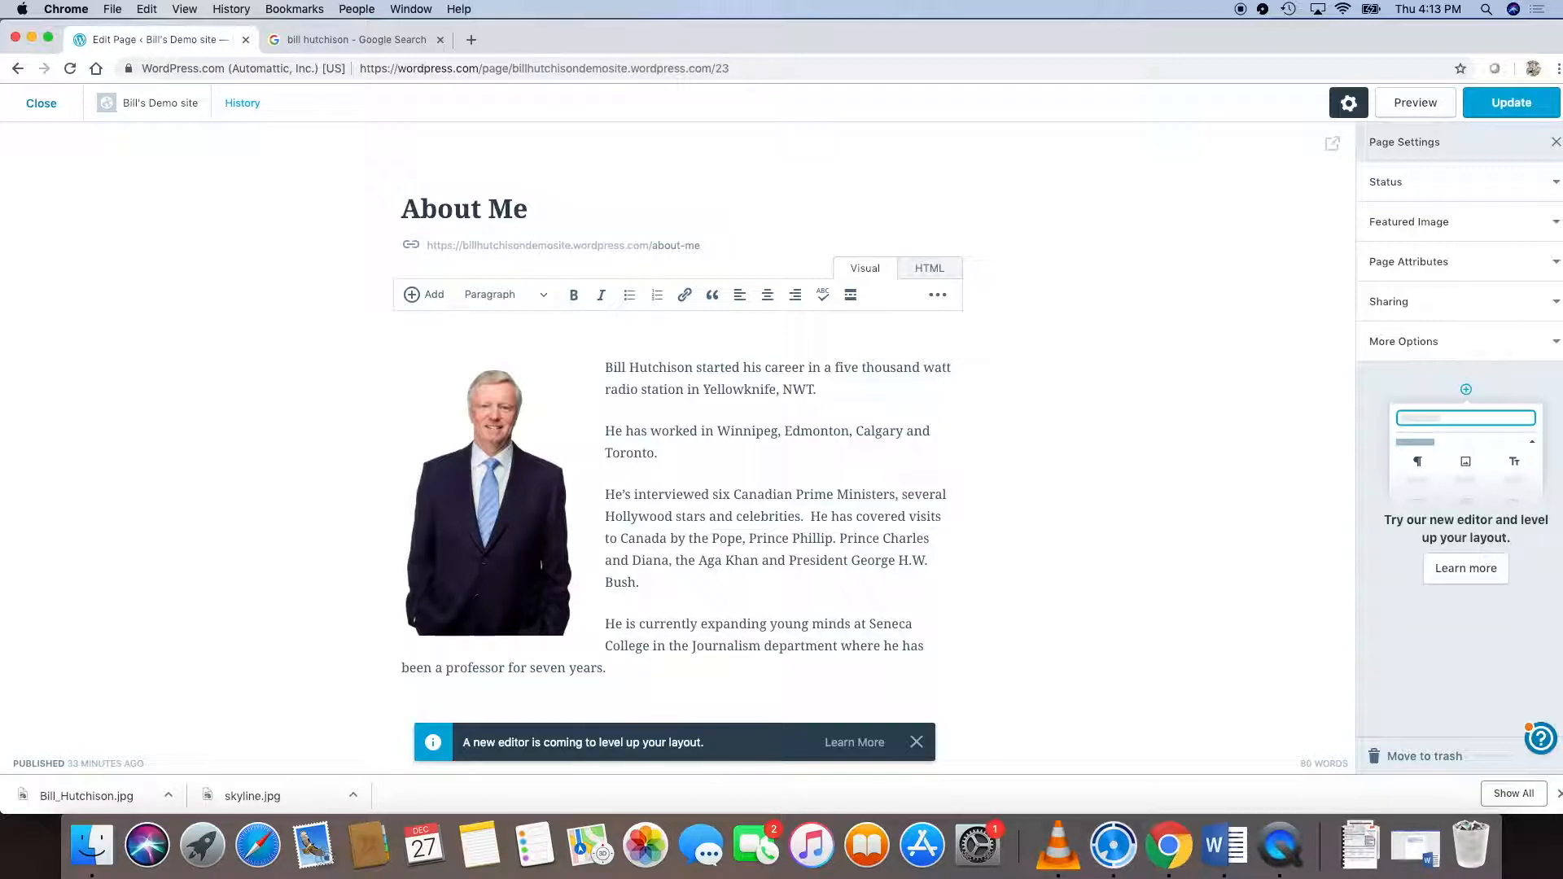
key(Return)
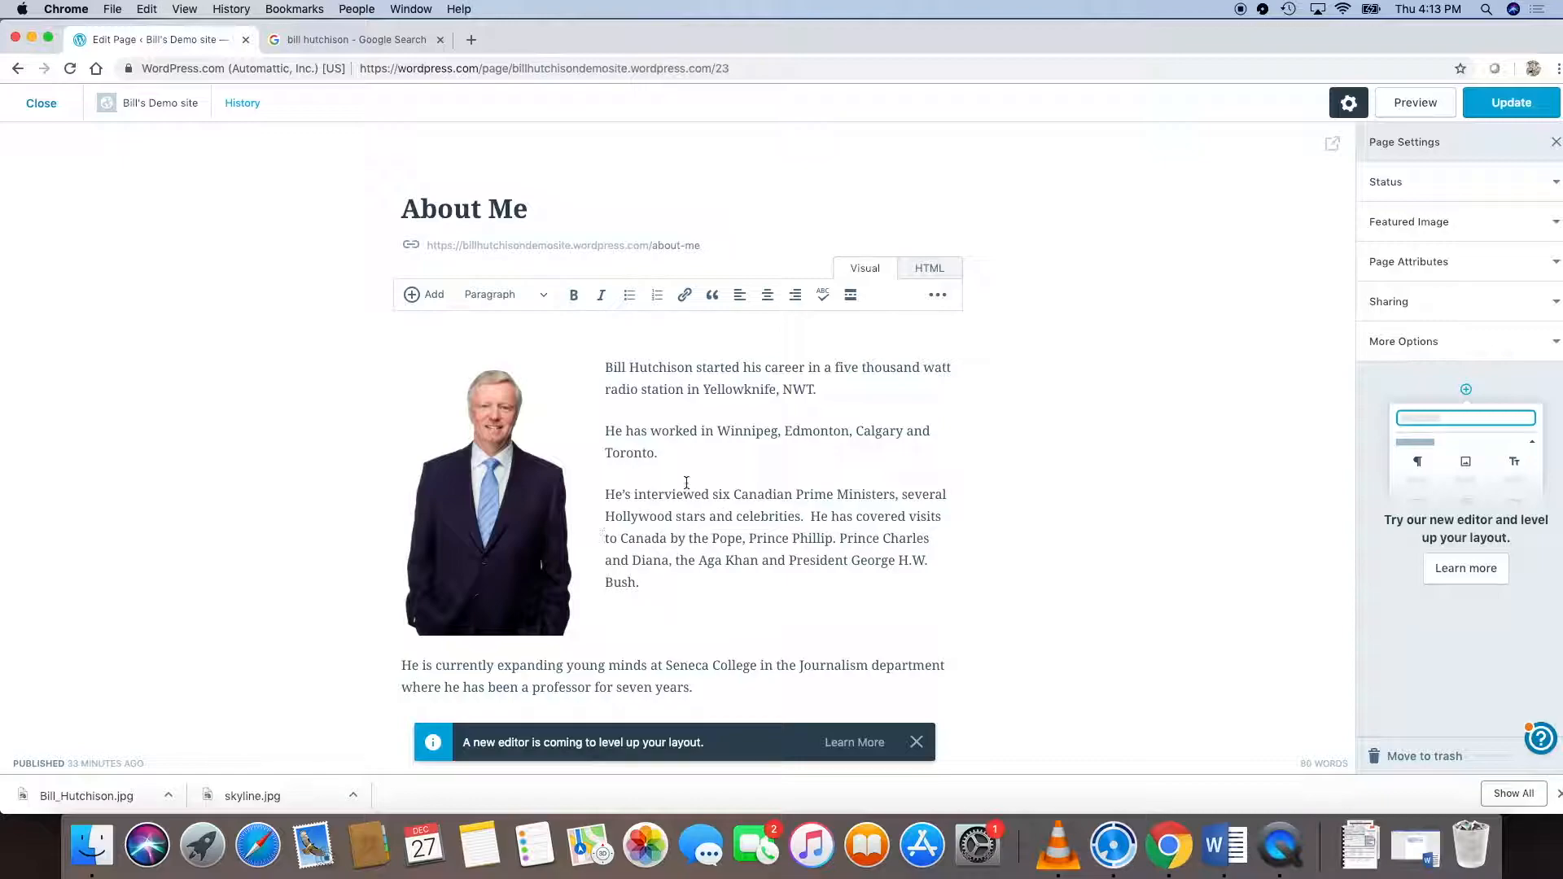
click(1507, 110)
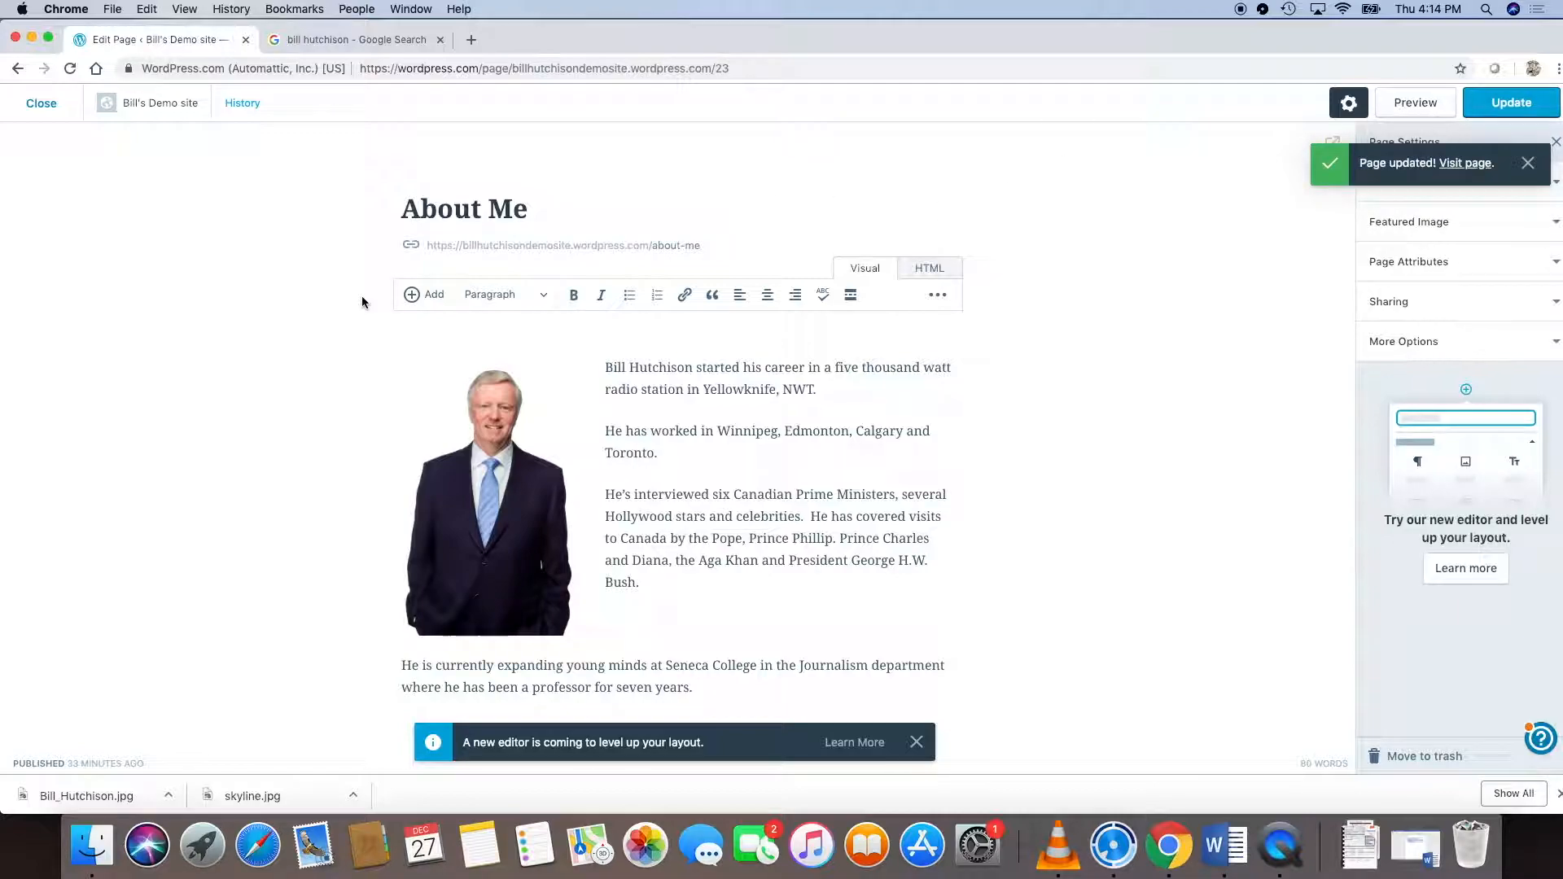
Step: Leave the About Me page and open the published "ENG's" page for editing from the site pages list
click(40, 103)
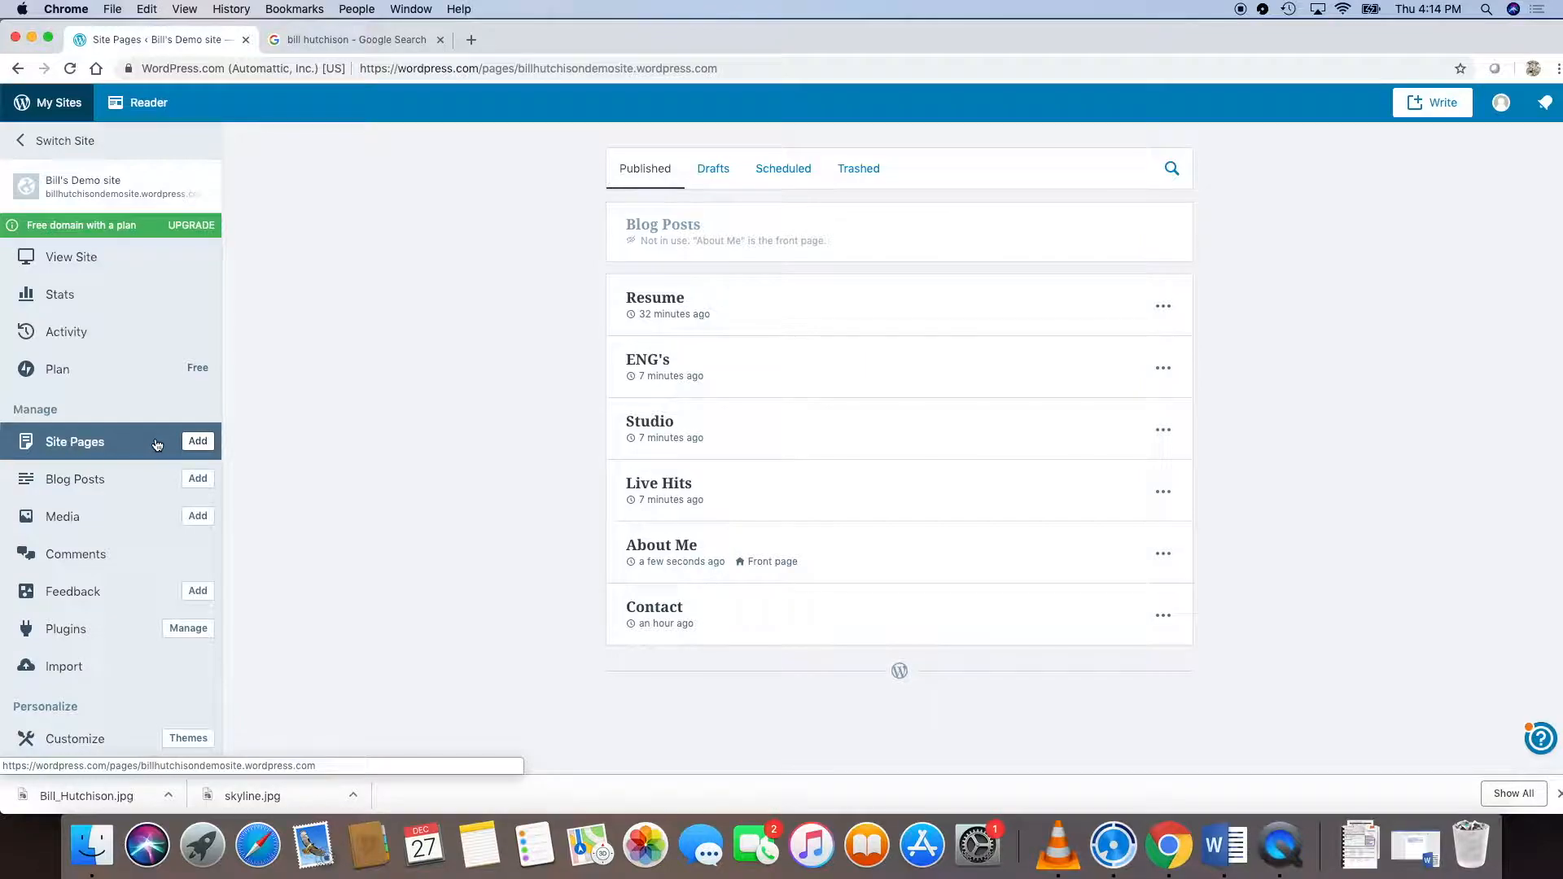
click(1163, 369)
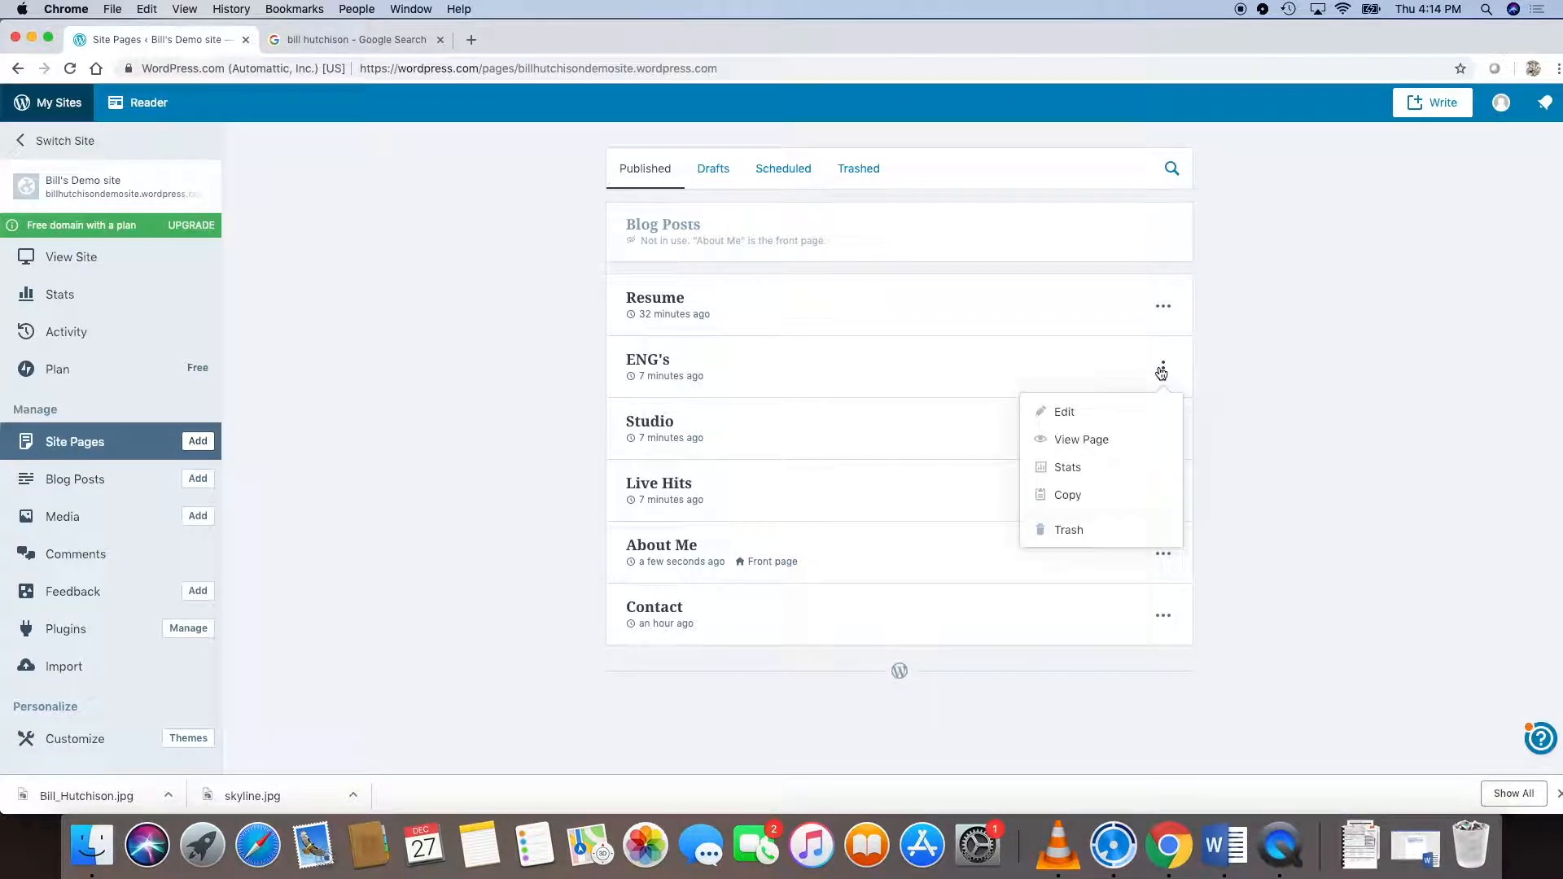
click(1066, 412)
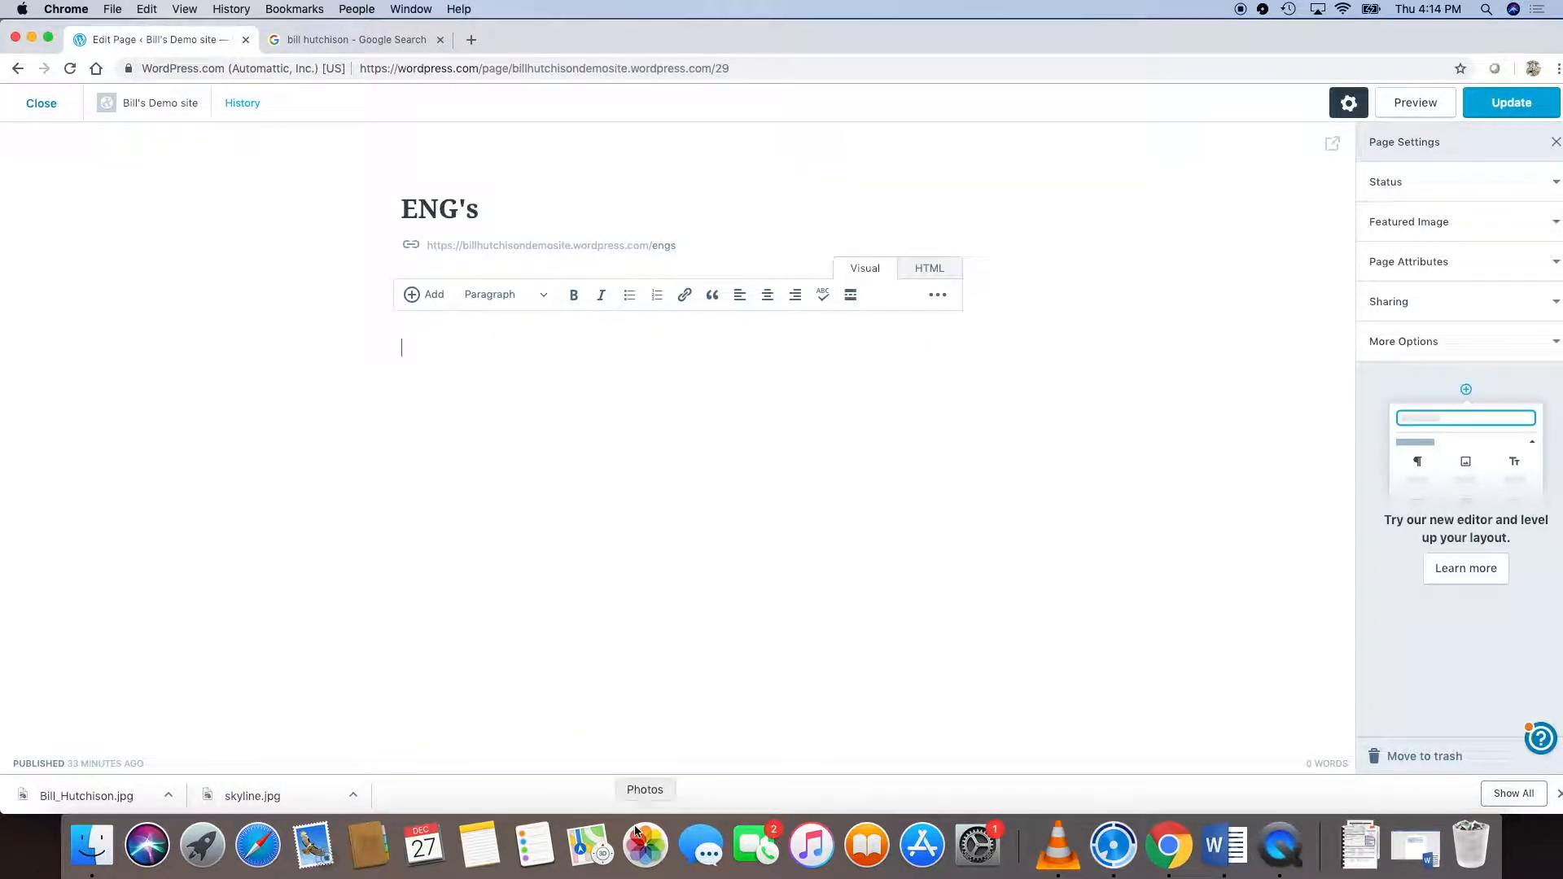
Step: Copy the Webmania YouTube link from the "Demo videos" note in Notes and paste it into the ENG's page in Chrome
click(470, 847)
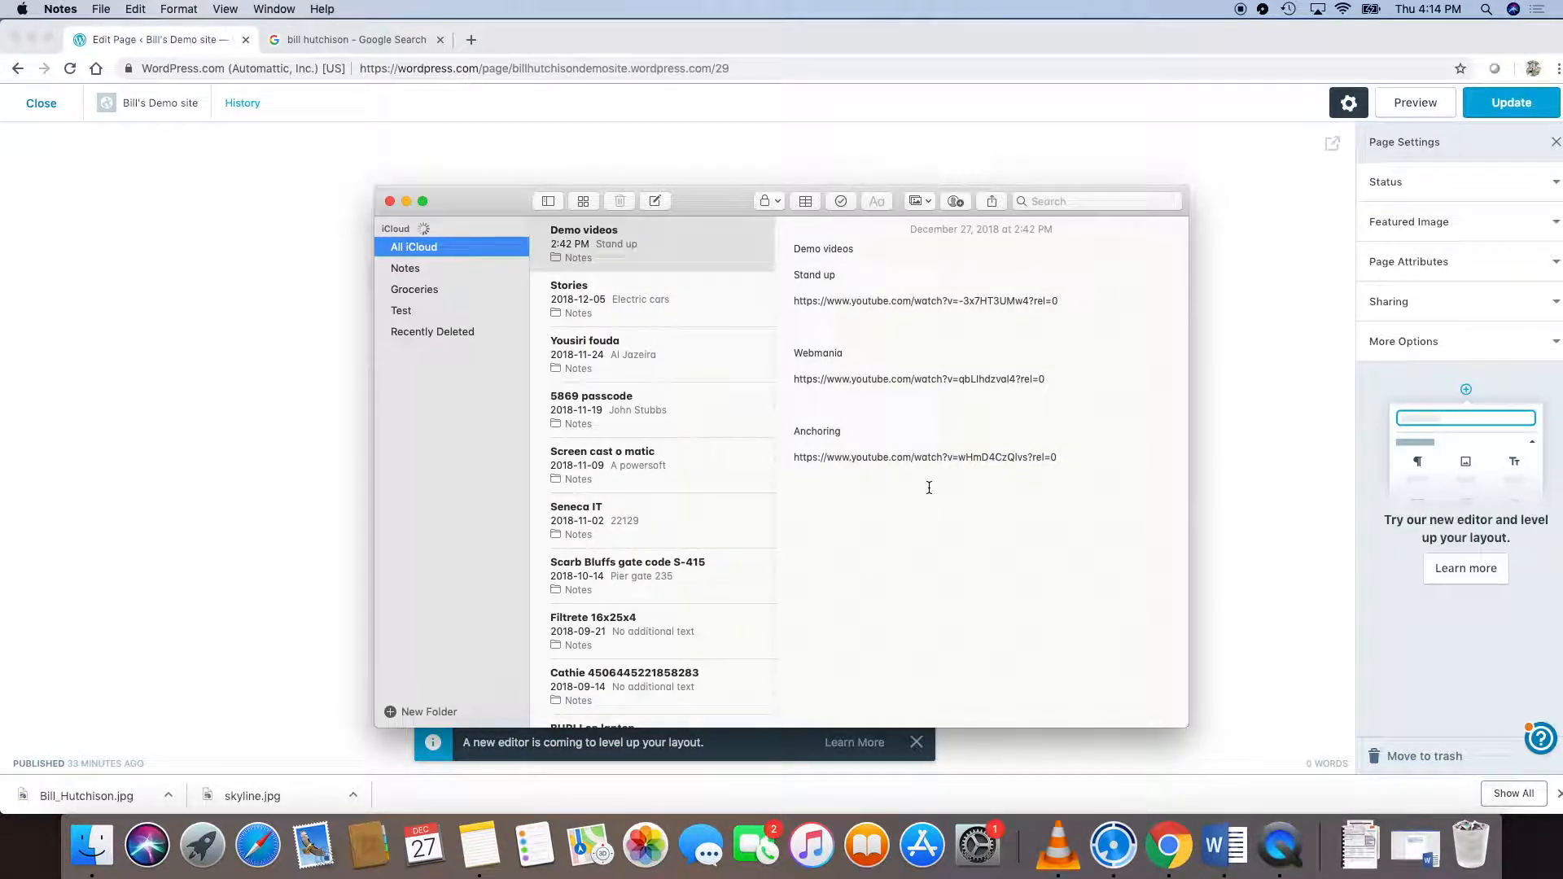
drag(1068, 380, 794, 380)
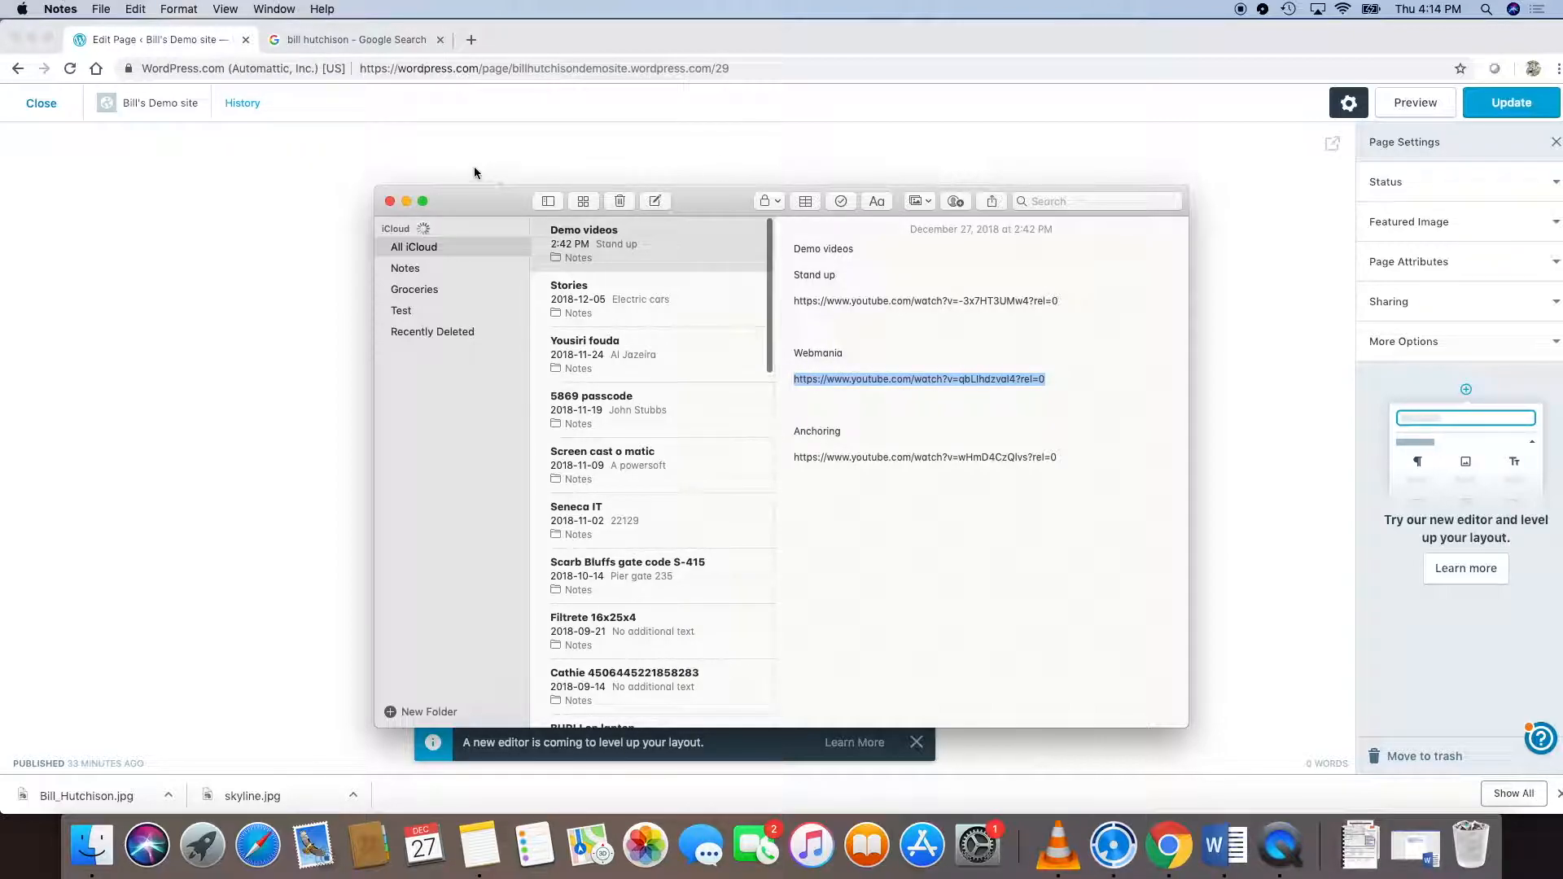
click(407, 202)
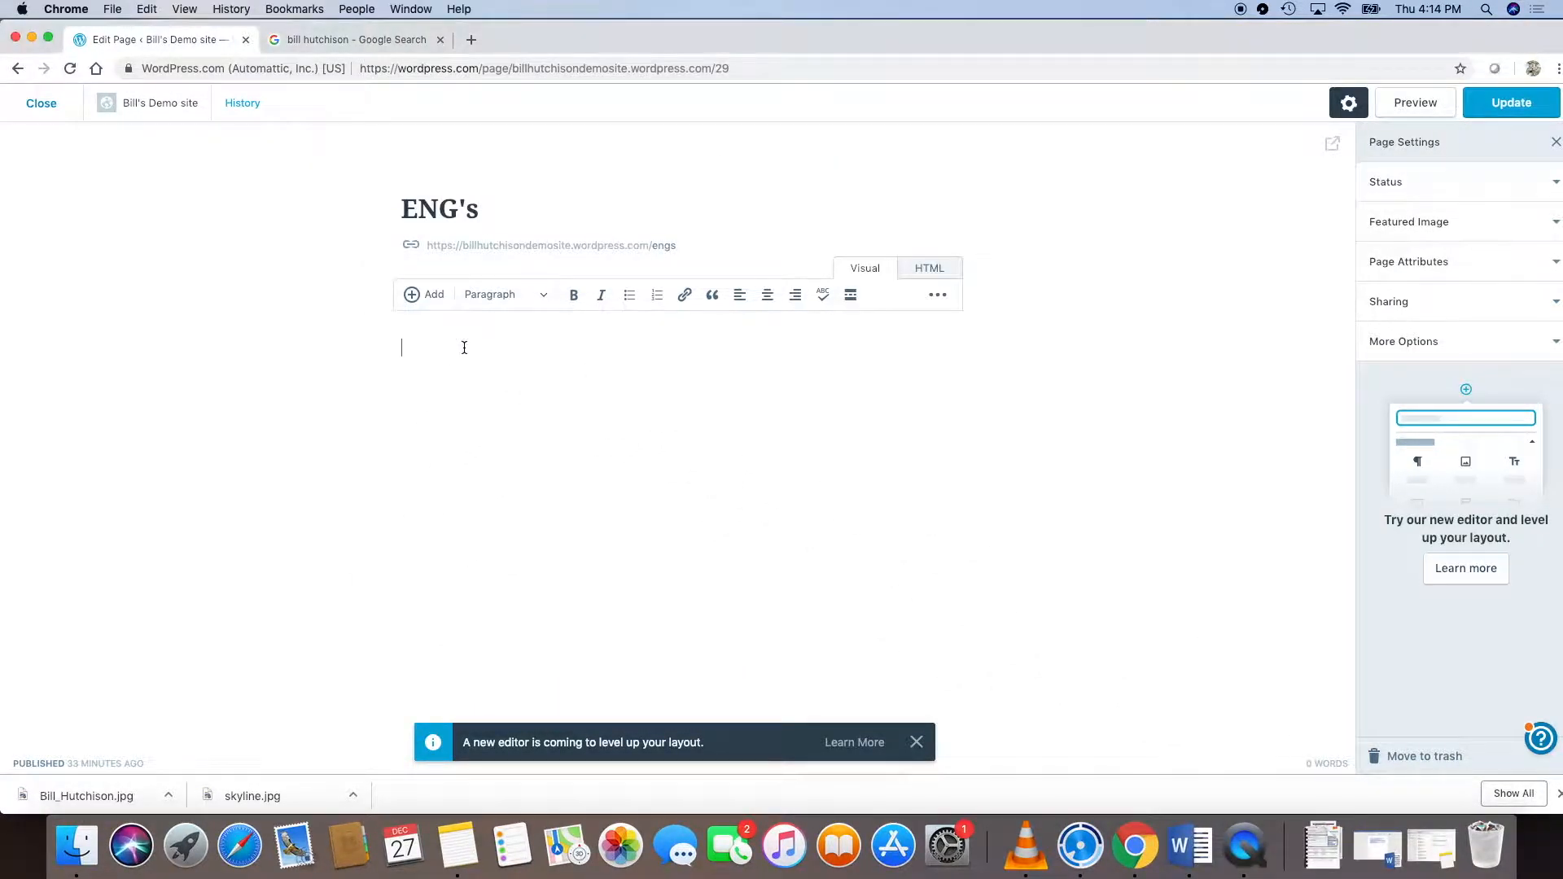
key(super+v)
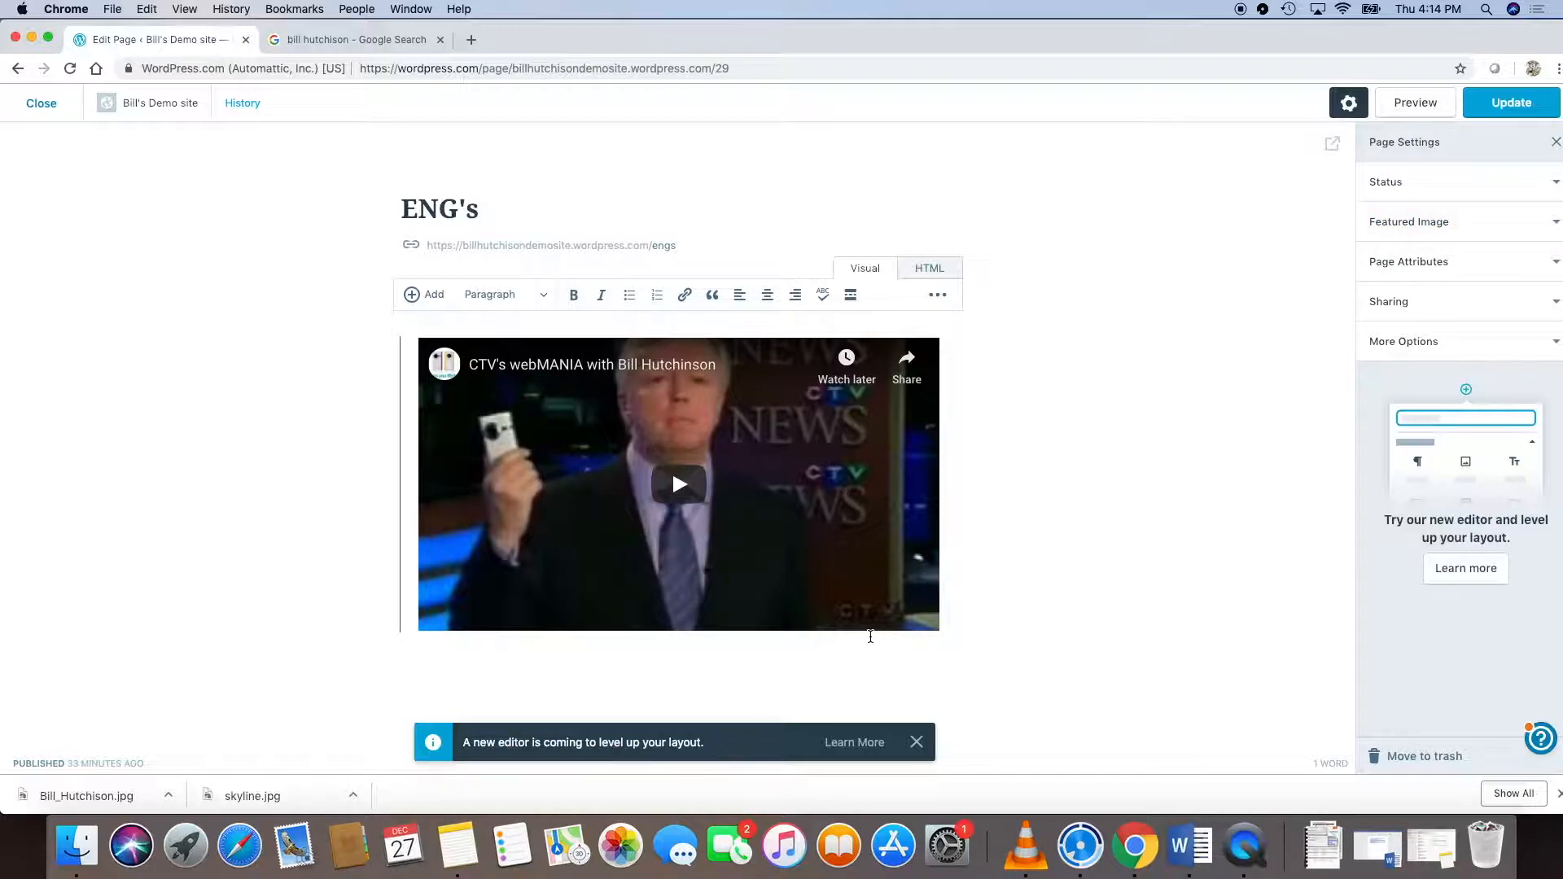
Step: Add a caption below the video saying that the presenter explores technology for seniors in this episode of Webmania, and update the page
click(444, 667)
text(In this episode of)
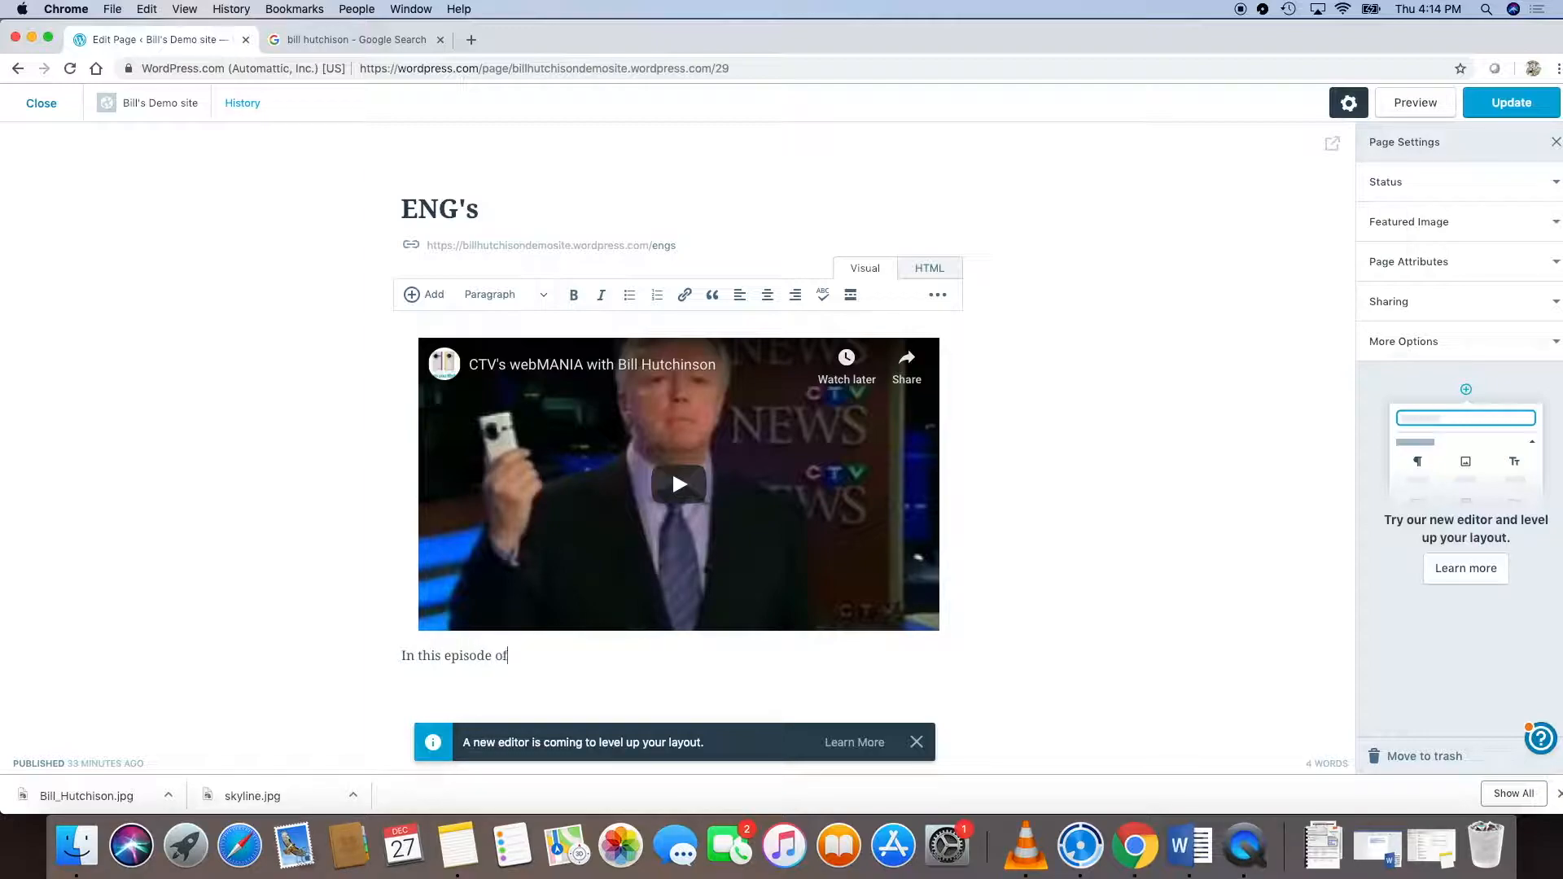
text( Webmania, Bill Hutchso)
key(BackSpace)
key(BackSpace)
text(ison explores)
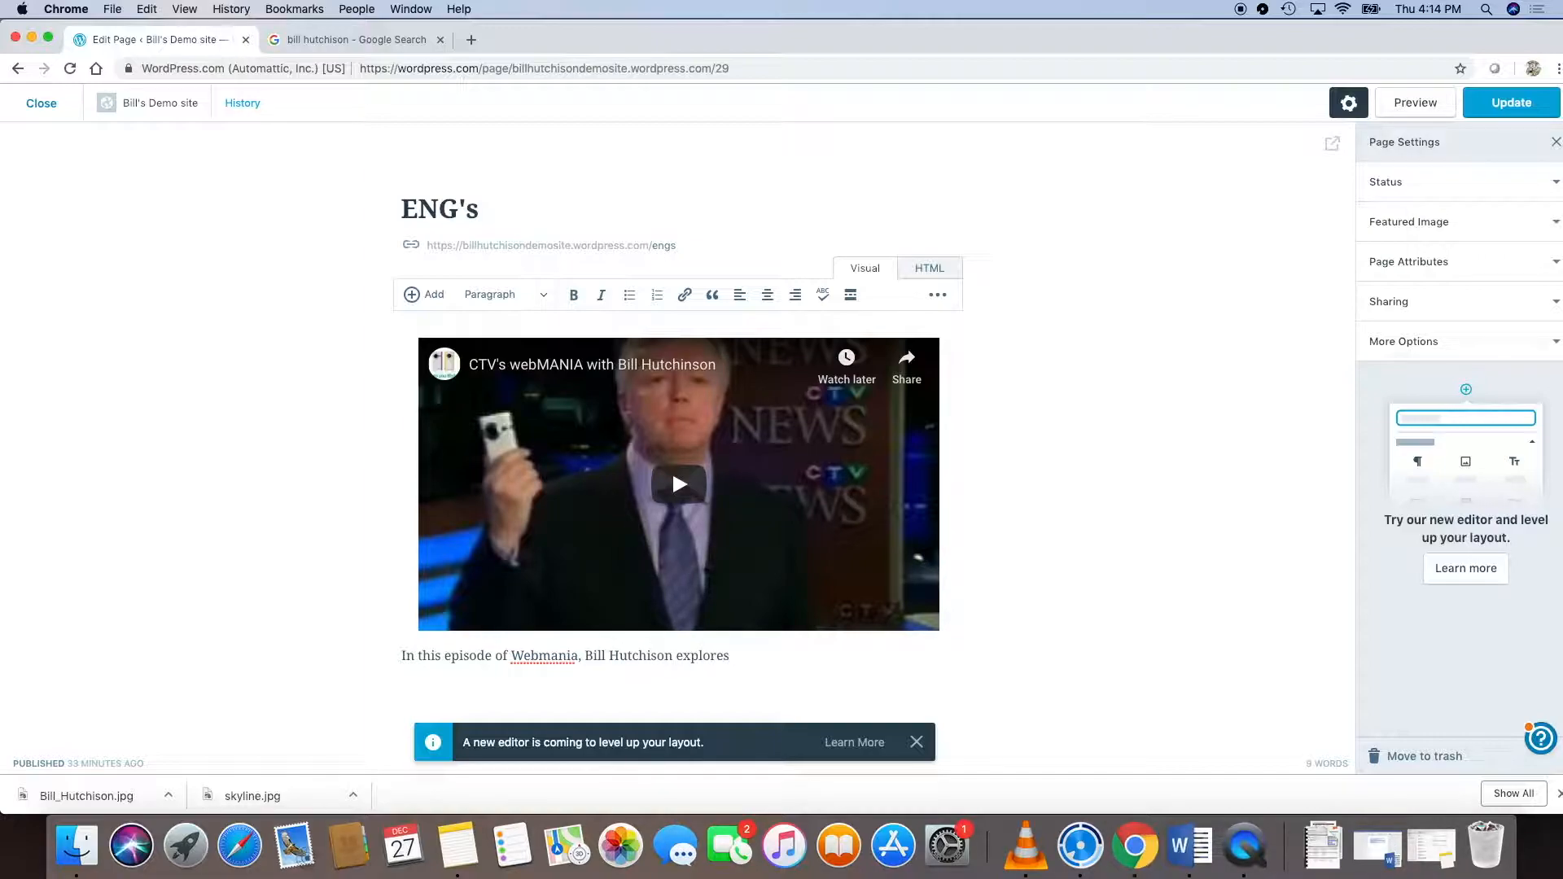
text( technology for seniors.)
click(1516, 103)
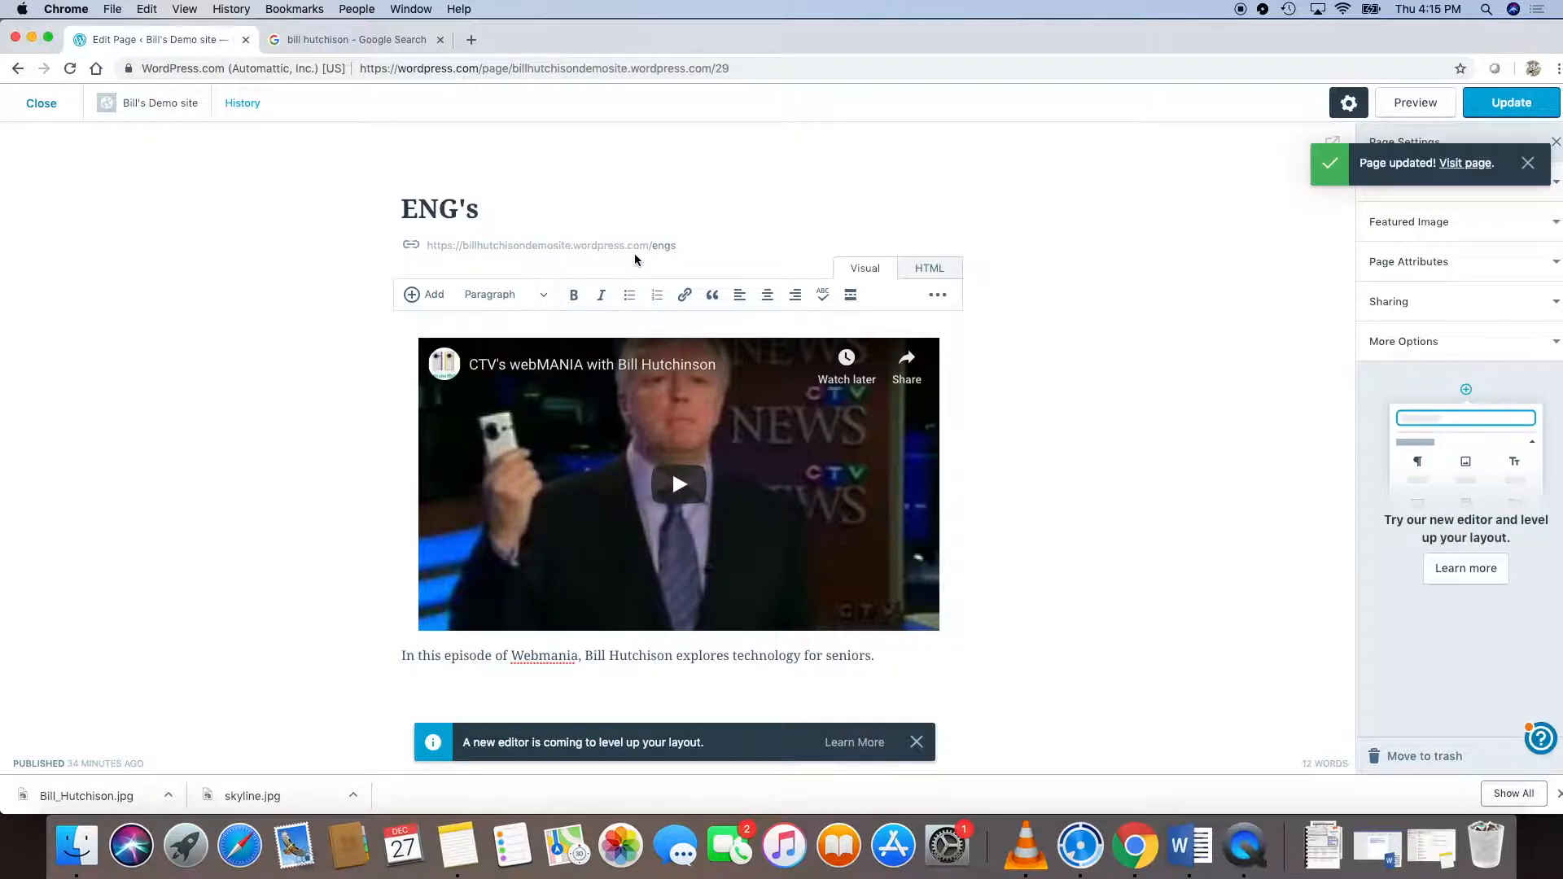
Step: Leave the ENG's page and open the published "Studio" page for editing from the site pages list
click(53, 103)
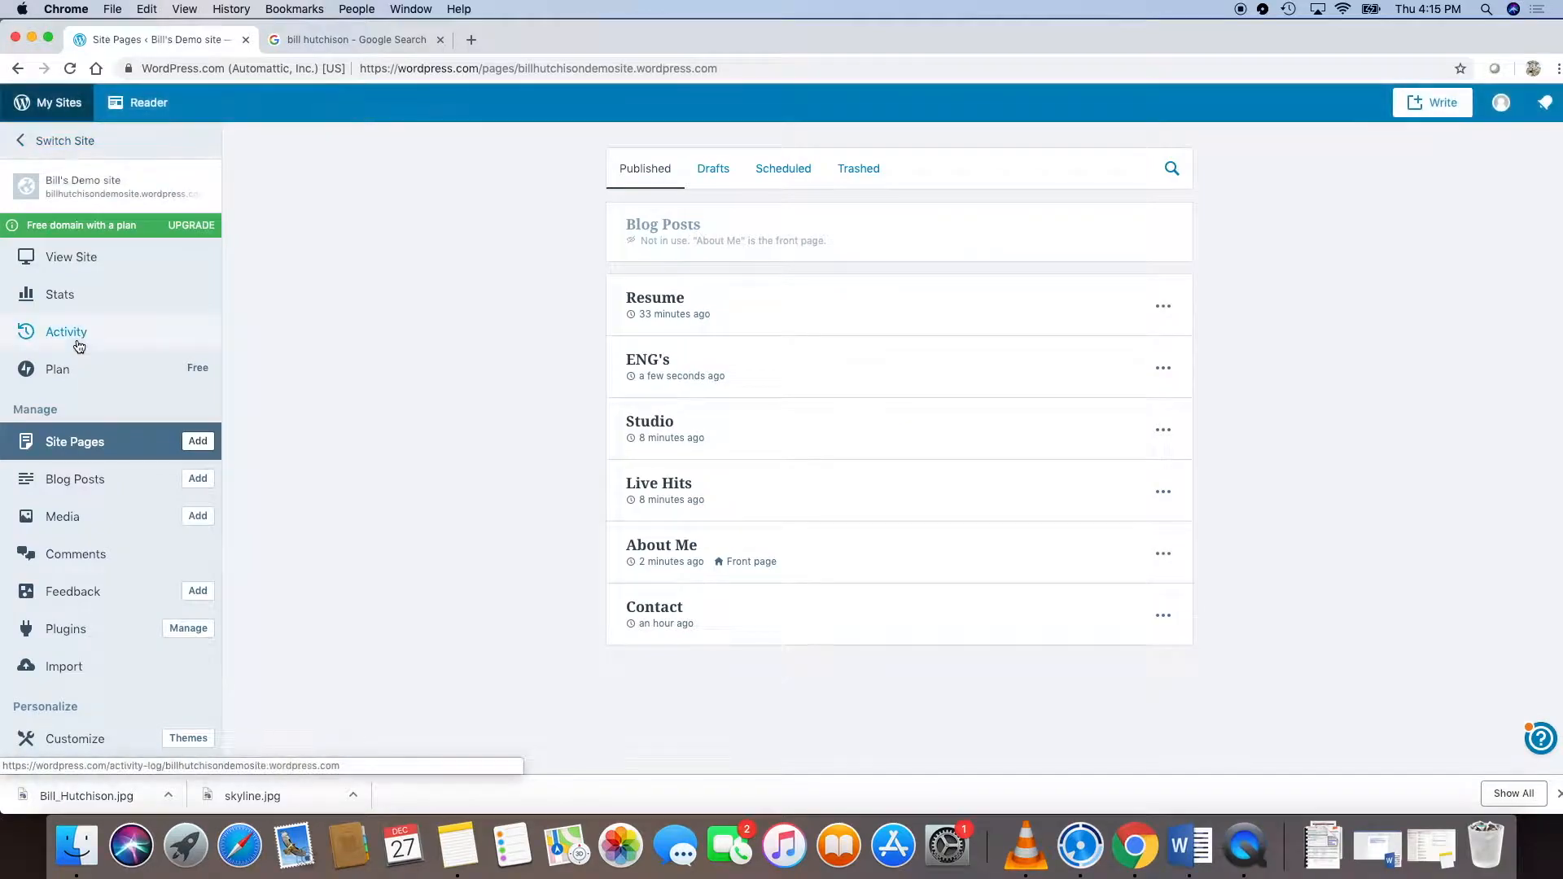
click(1164, 436)
click(1079, 472)
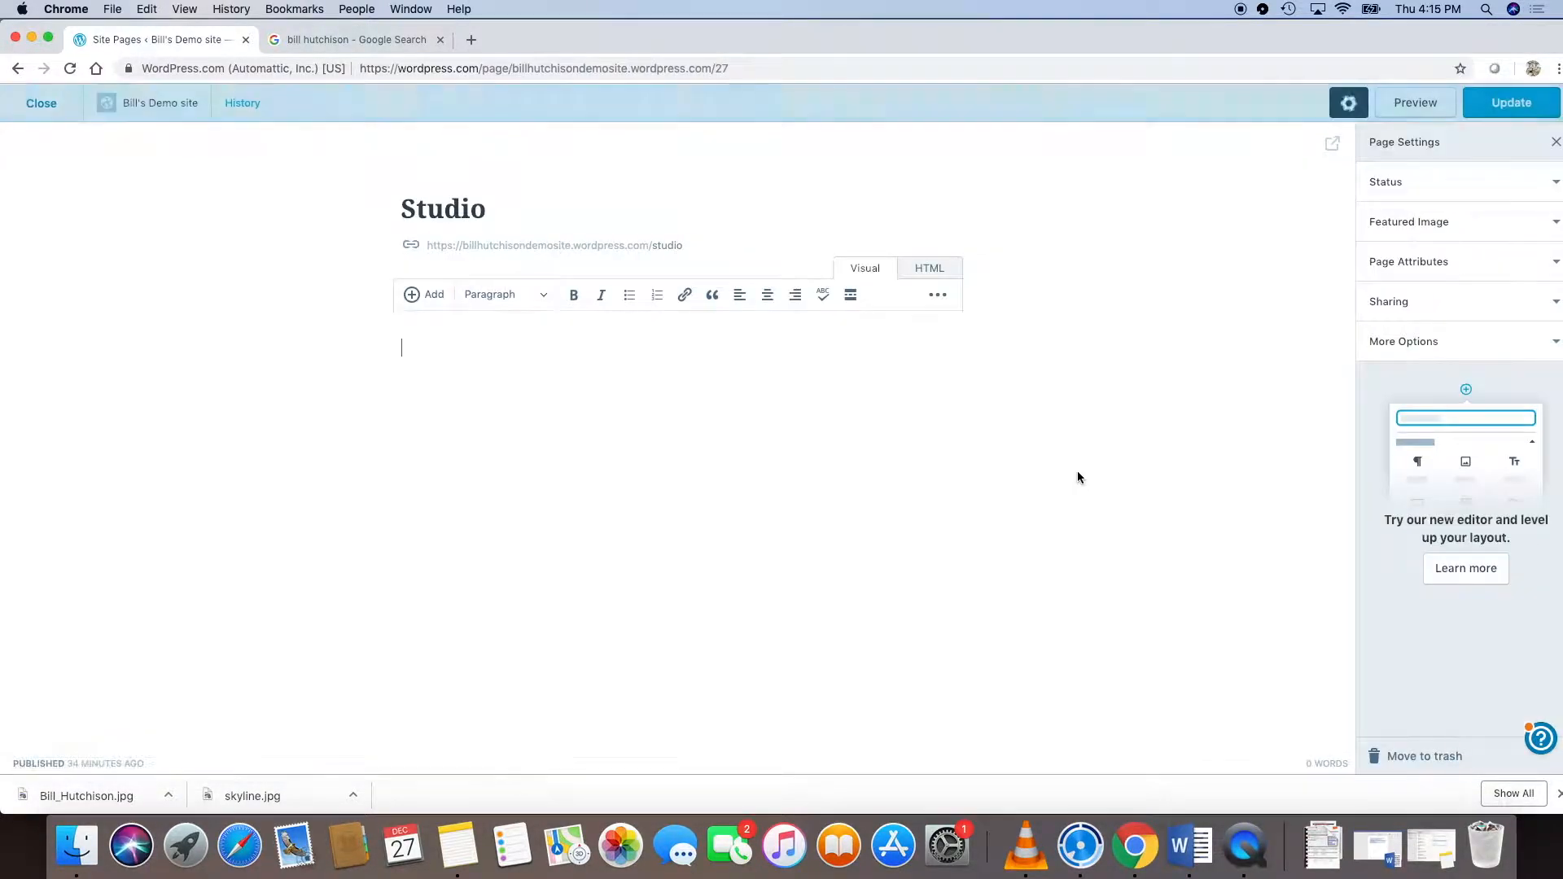
click(1431, 847)
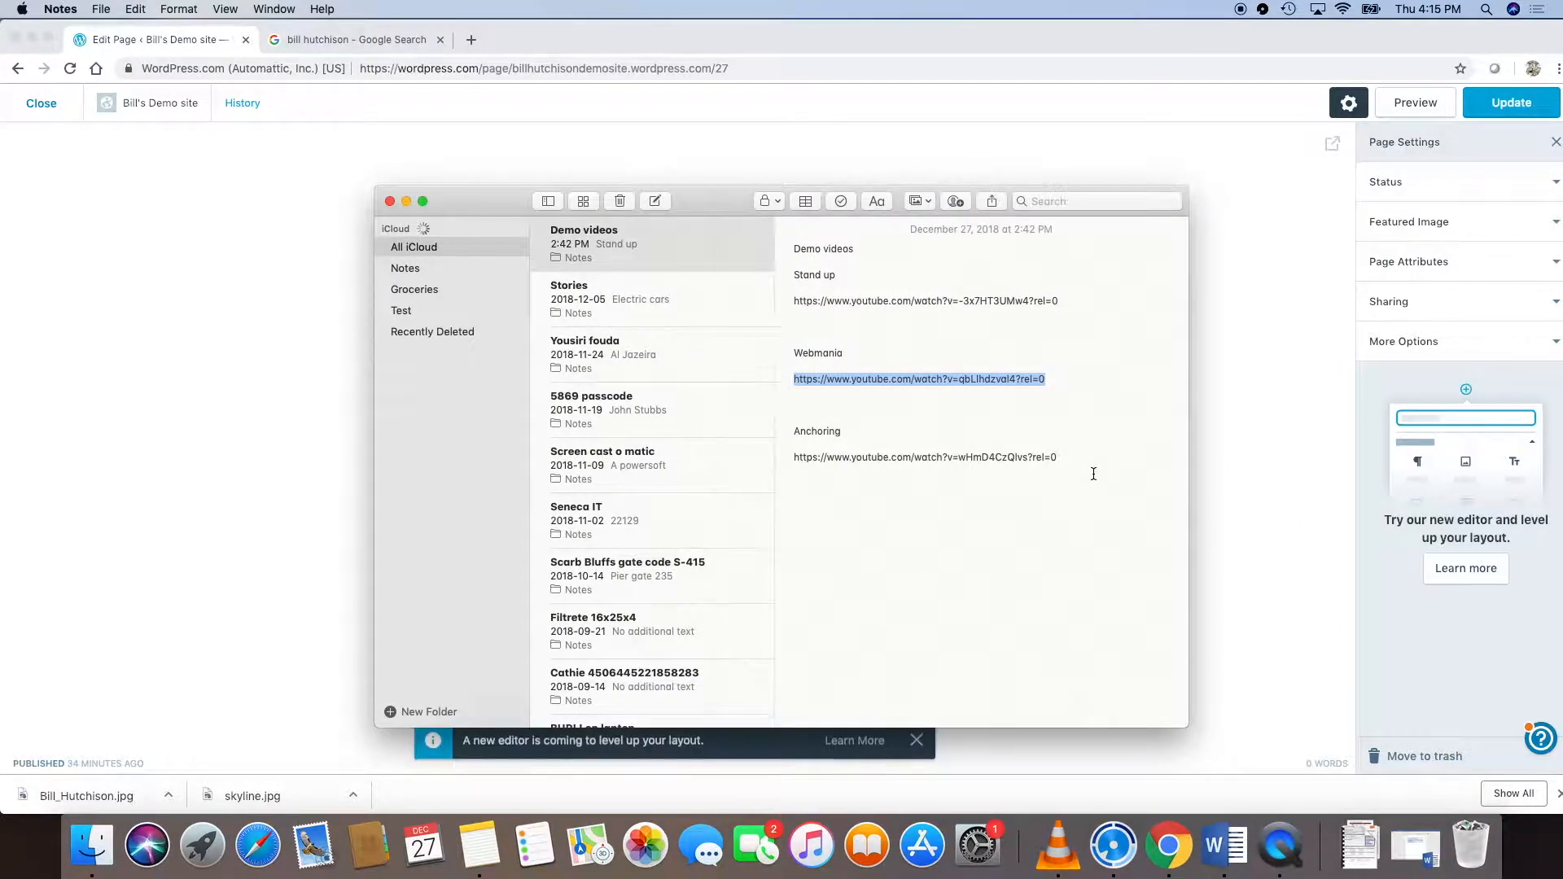
drag(1062, 458, 766, 464)
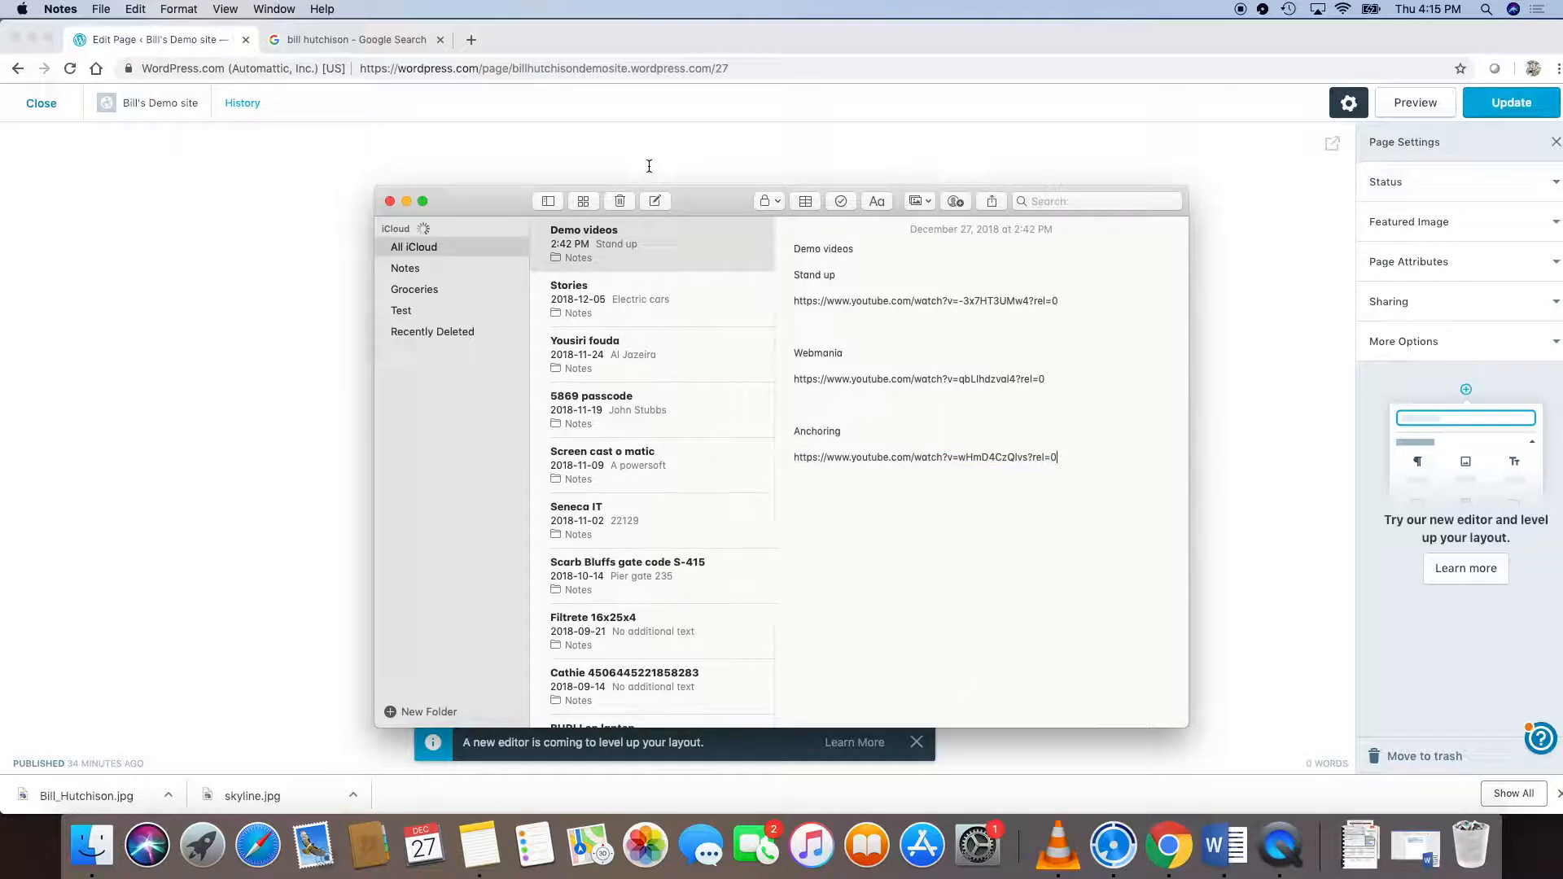
click(406, 201)
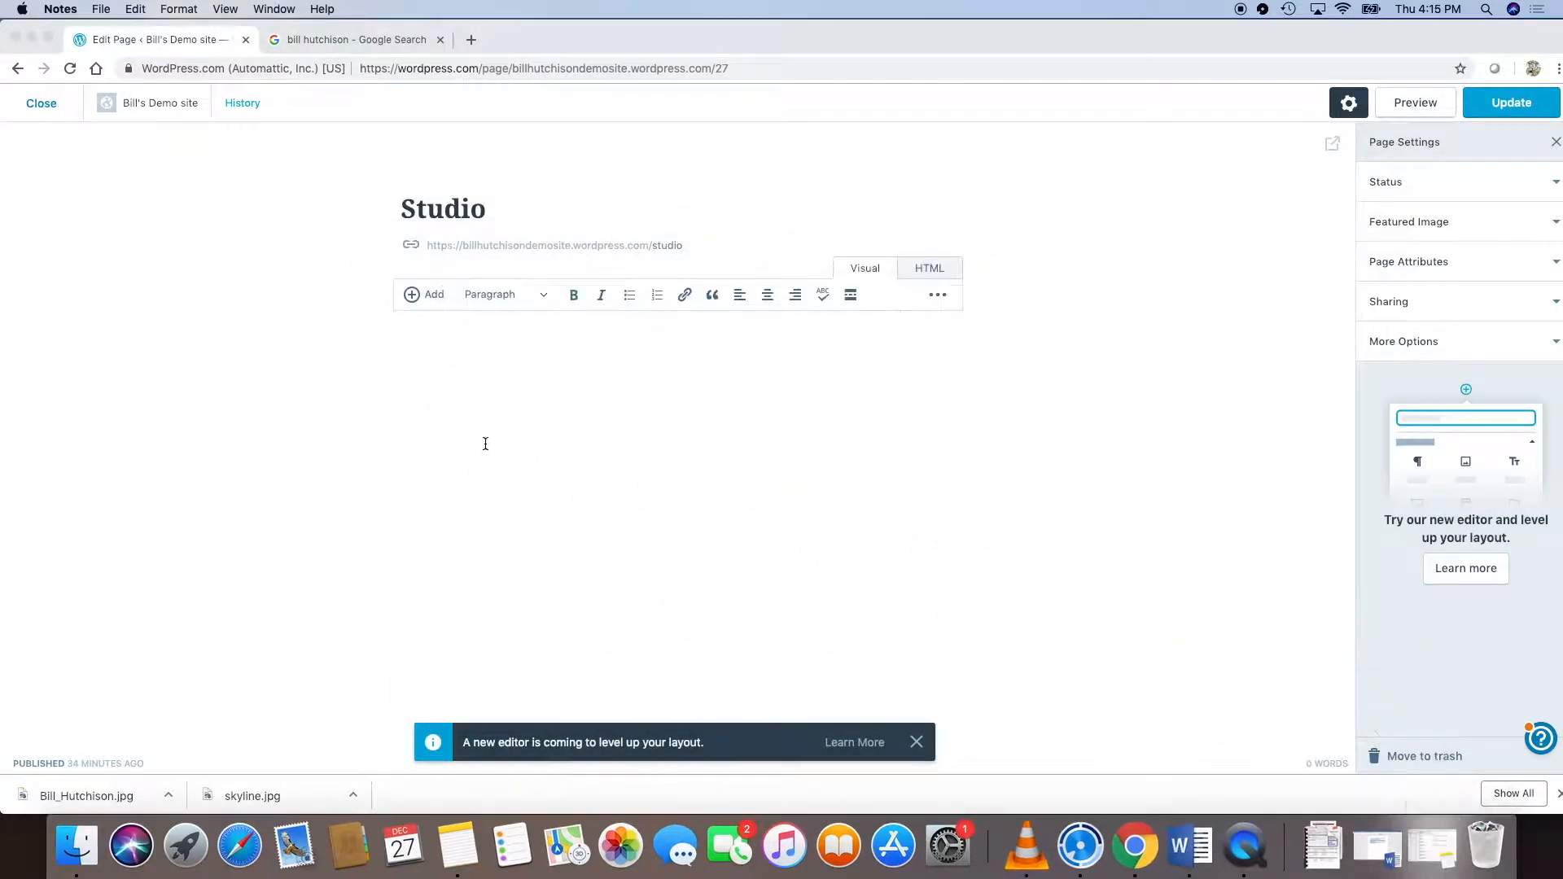
click(413, 354)
key(super+v)
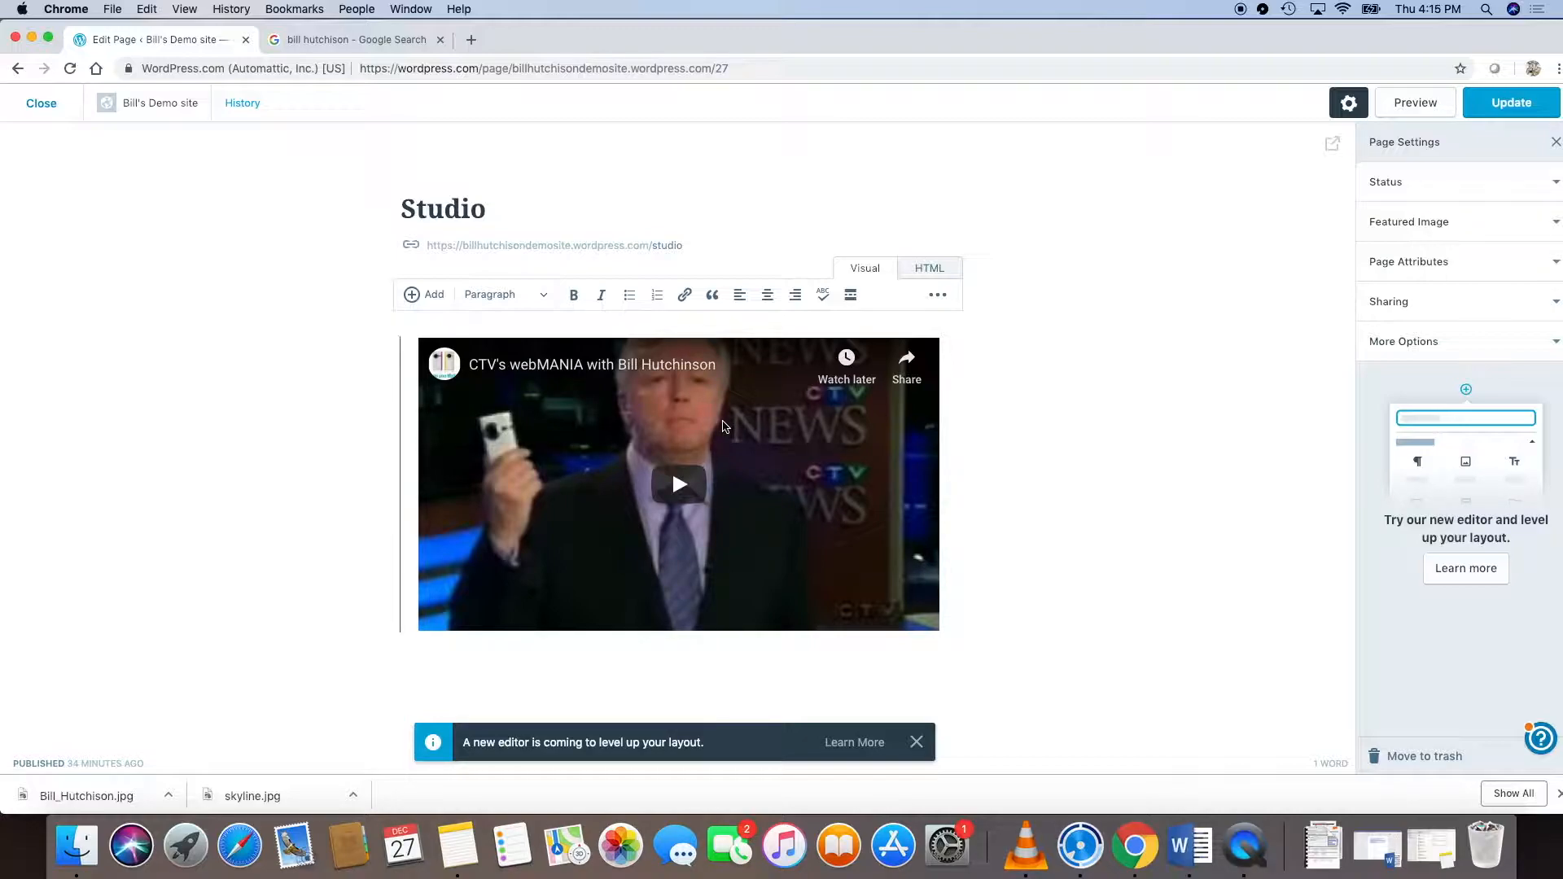
click(707, 436)
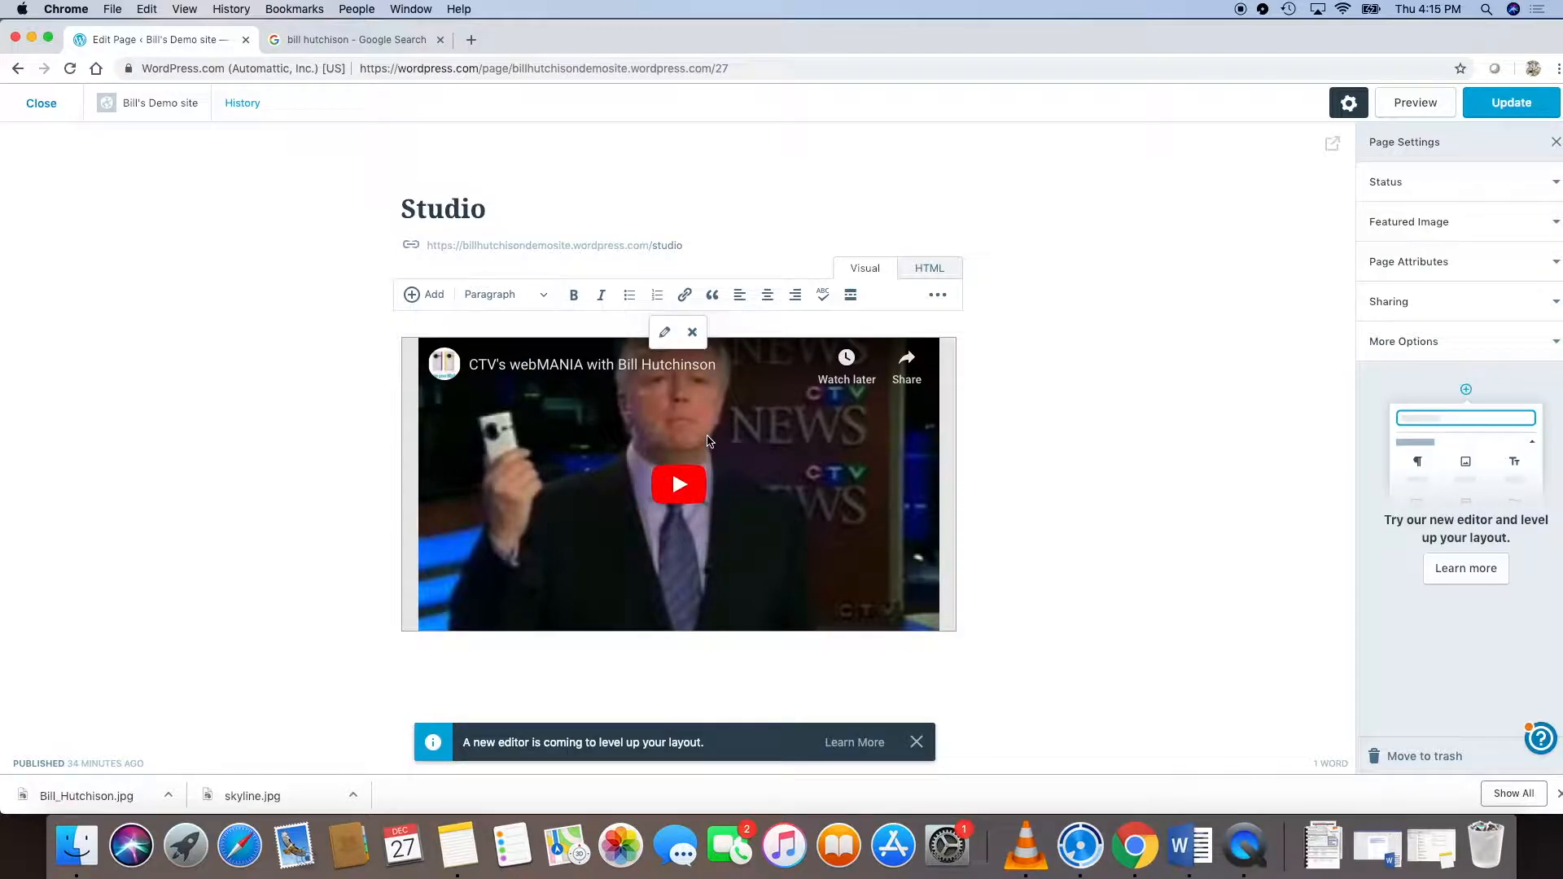
key(BackSpace)
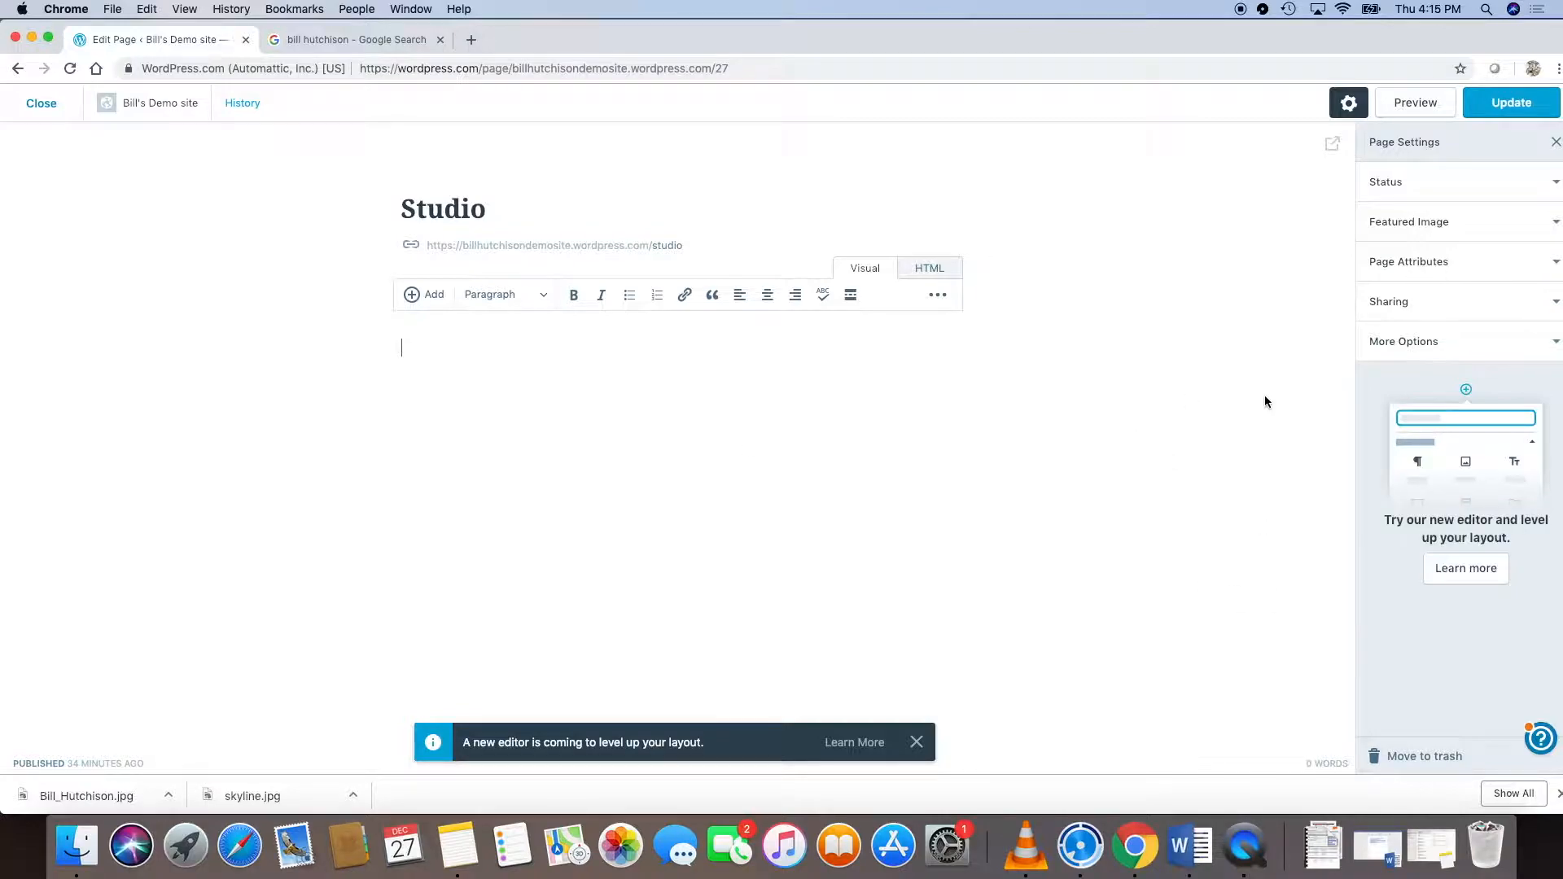
Step: Copy the Anchoring YouTube link from the "Demo videos" note in Notes and paste it into the Studio page in Chrome
click(1430, 846)
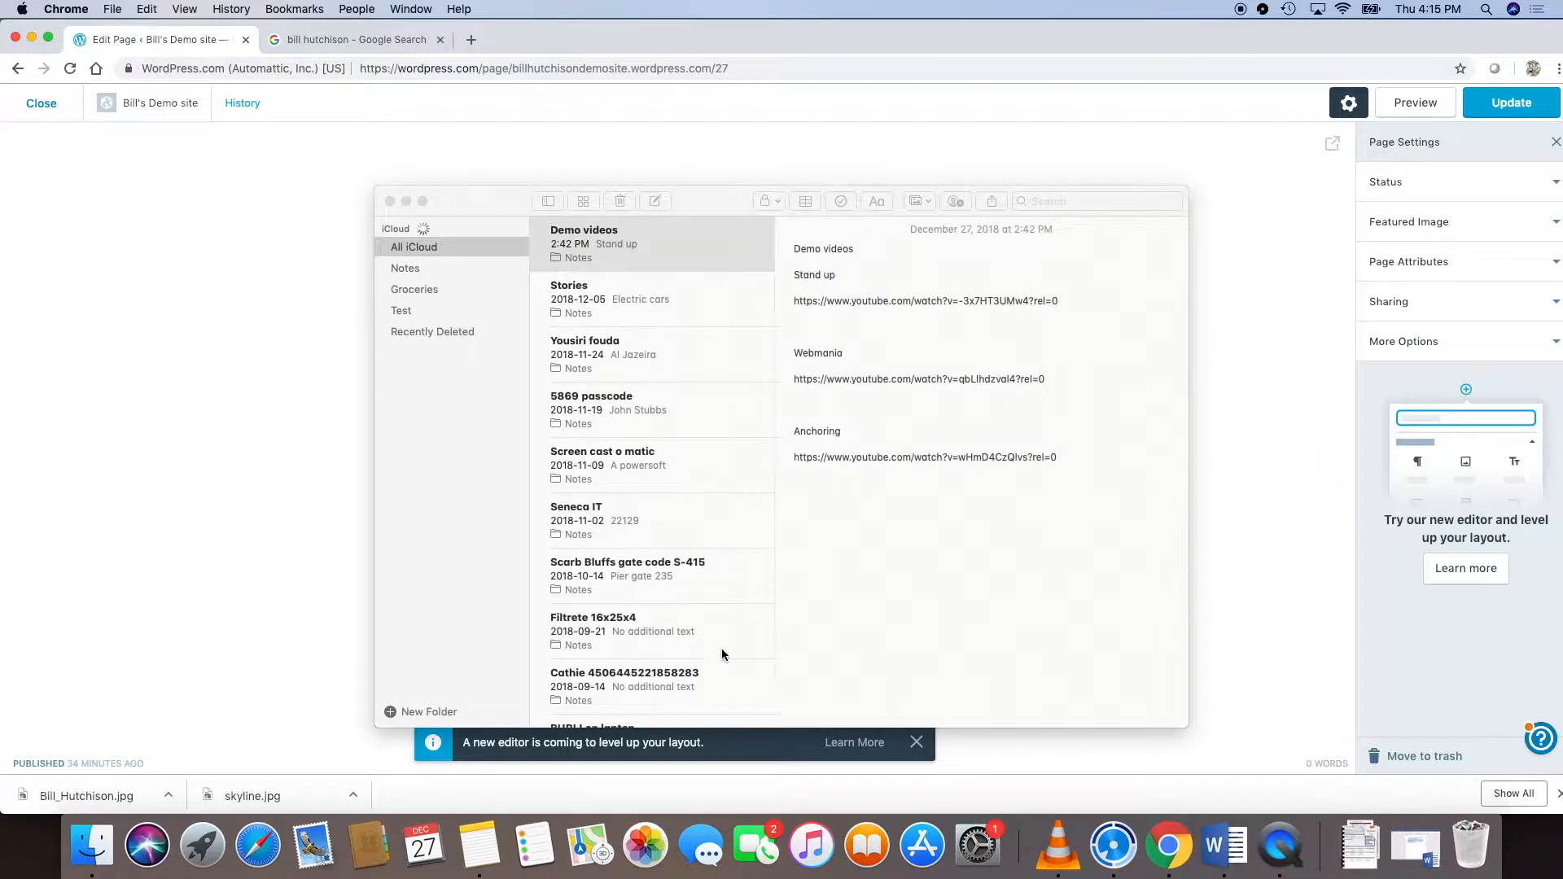
drag(1063, 458, 791, 458)
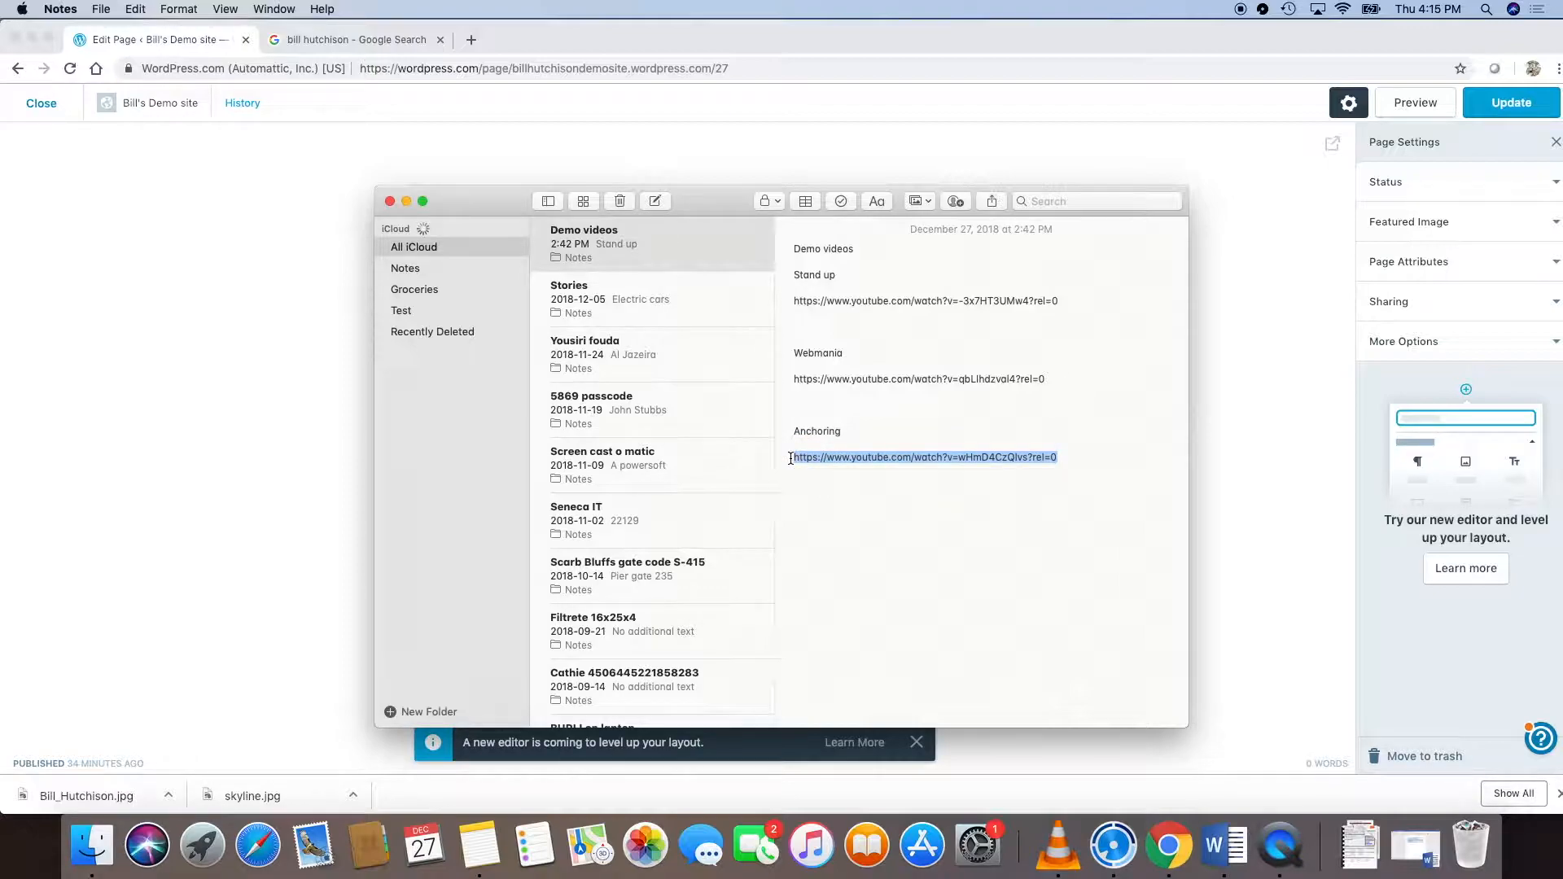
key(super+c)
click(406, 201)
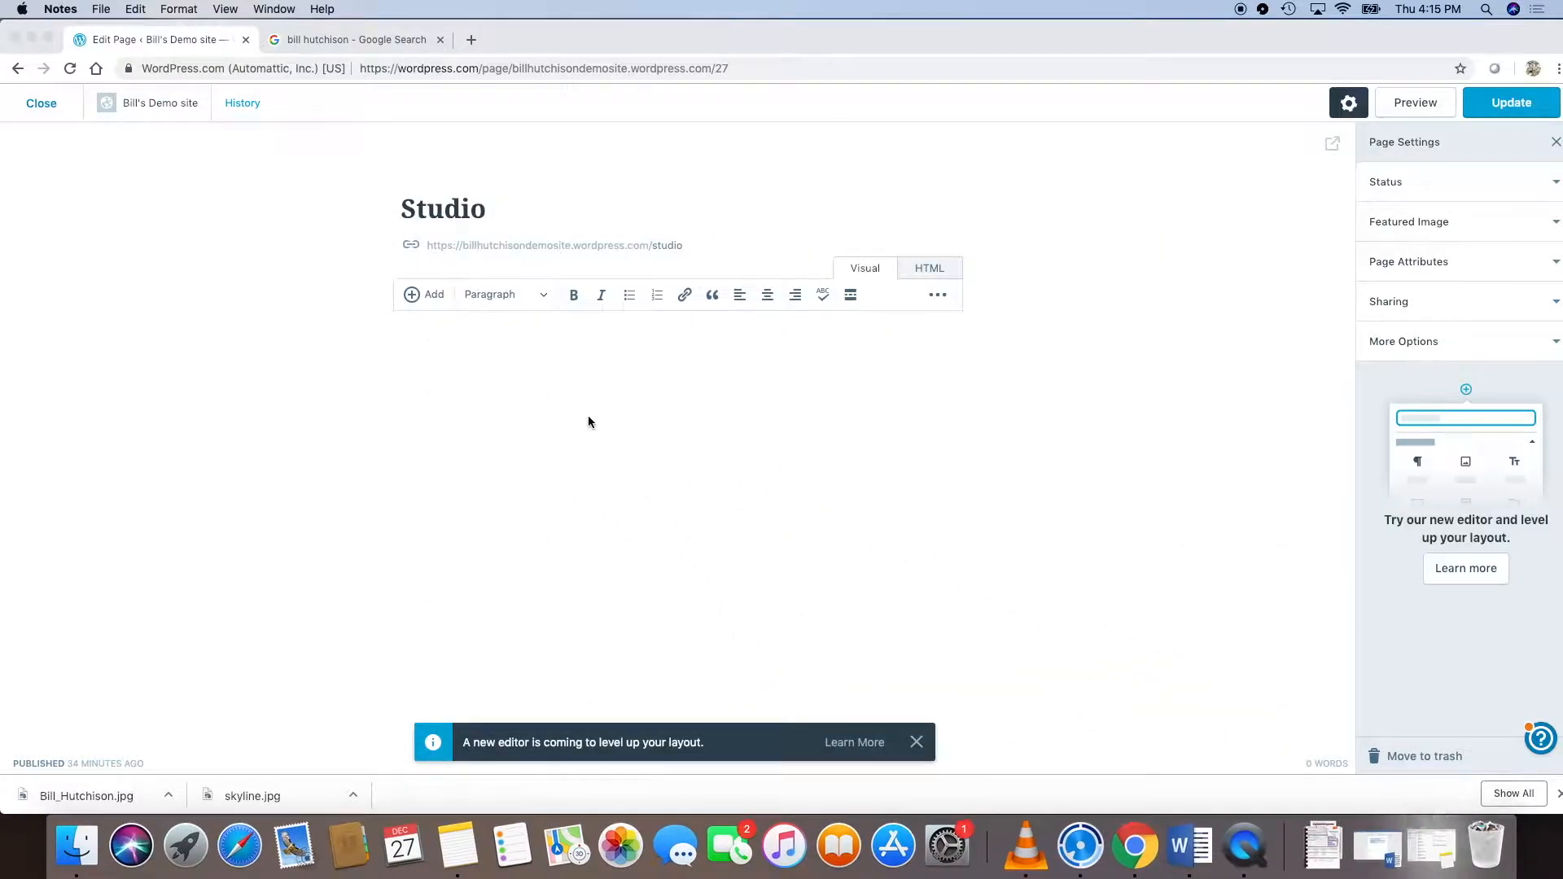
key(super+v)
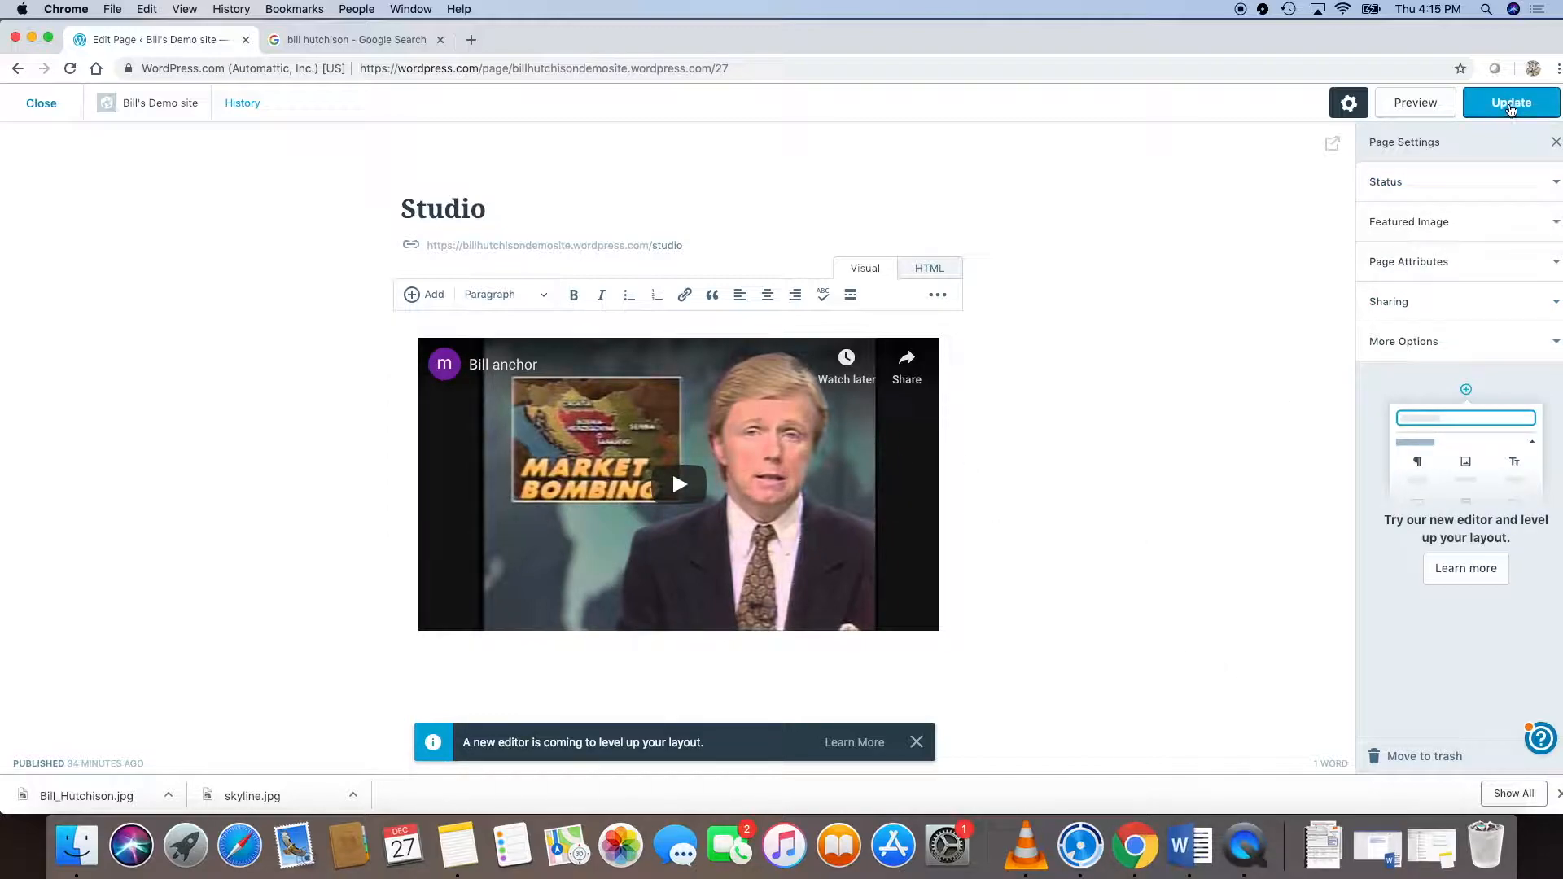
Step: Update the Studio page and open the published "Live Hits" page for editing from the site pages list
click(1510, 109)
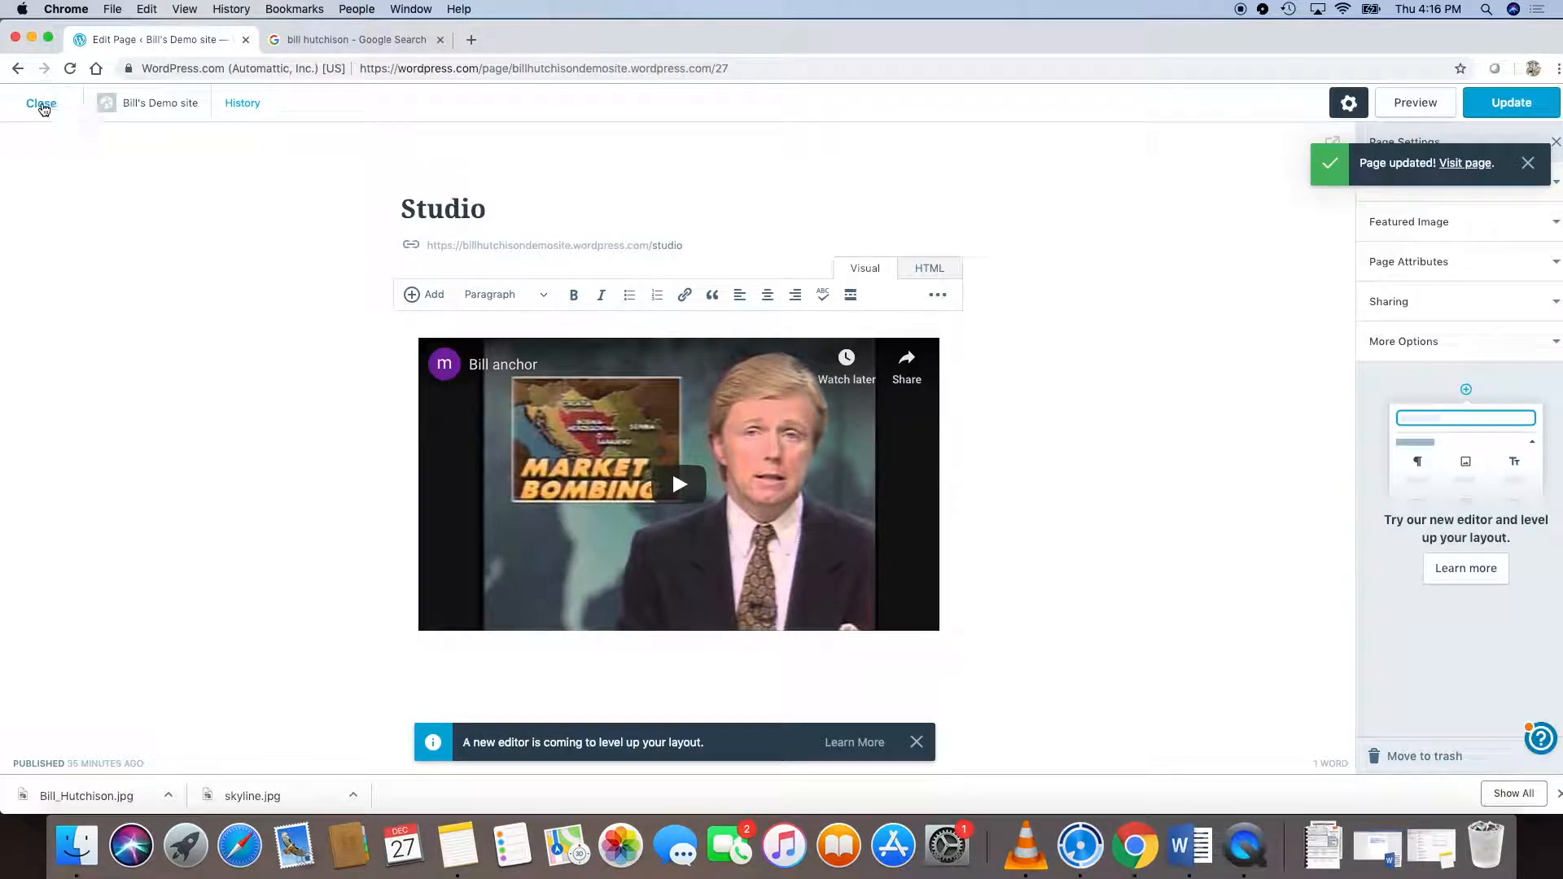
click(42, 104)
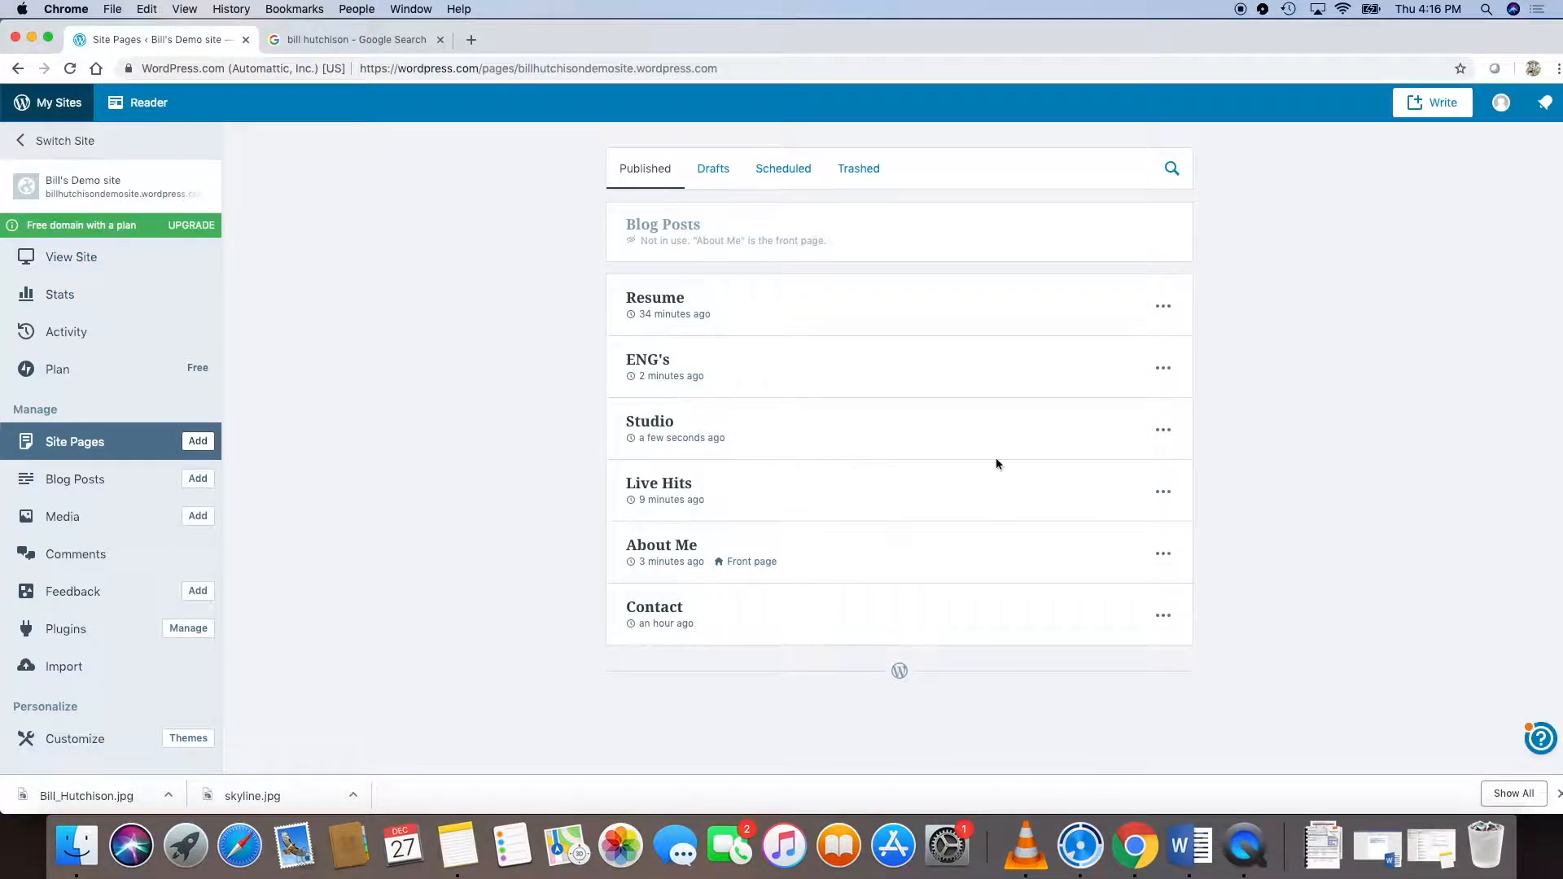
click(1164, 493)
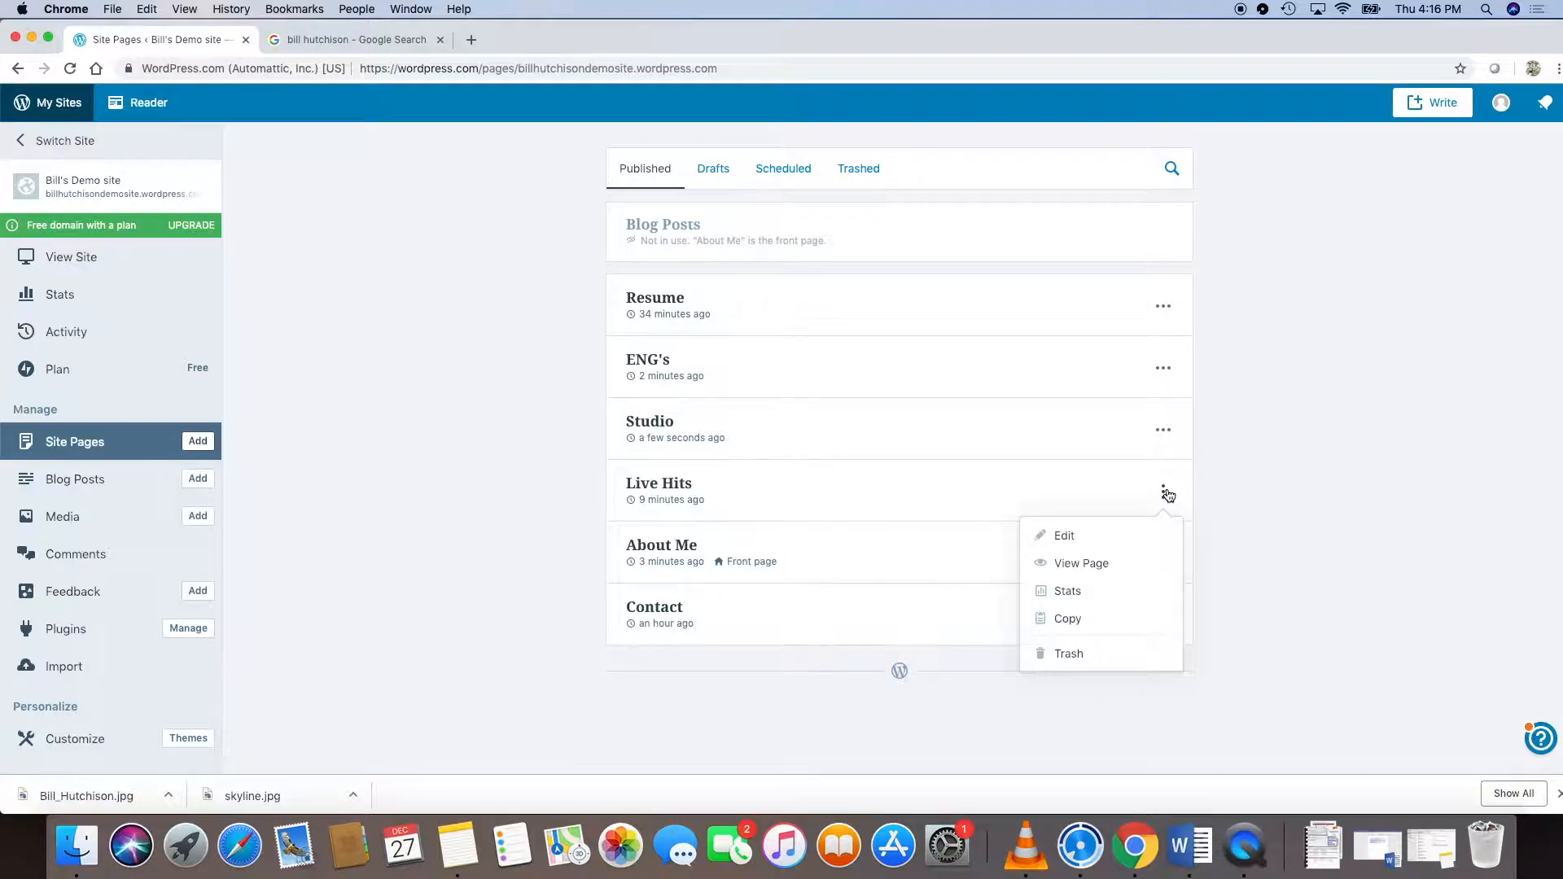
click(1066, 536)
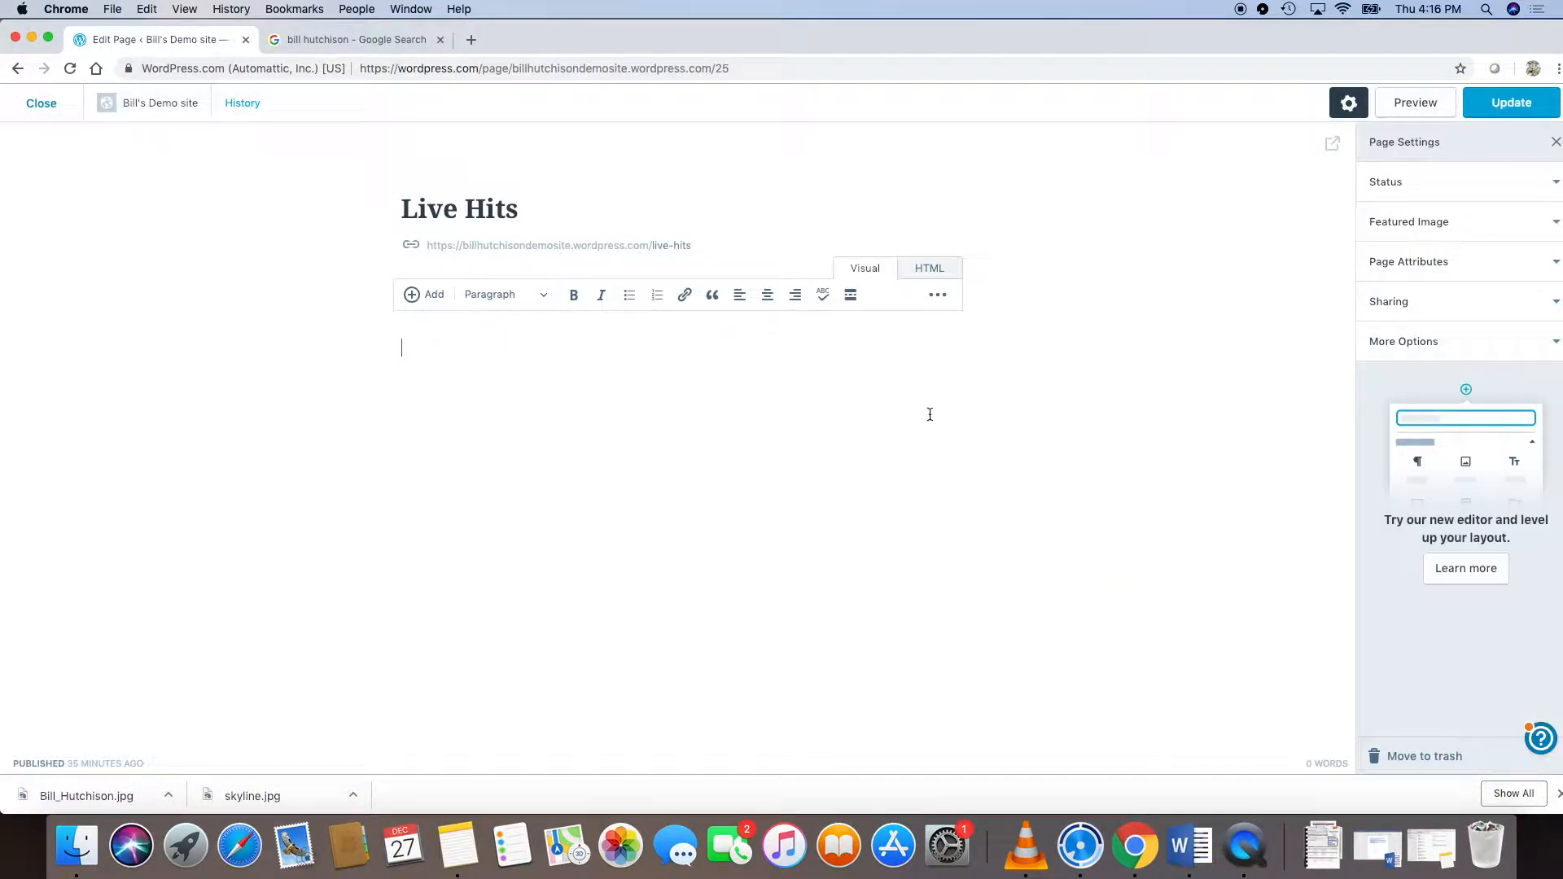
Step: Copy the Stand up YouTube link from the "Demo videos" note in Notes and paste it into the Live Hits page in Chrome
click(1431, 846)
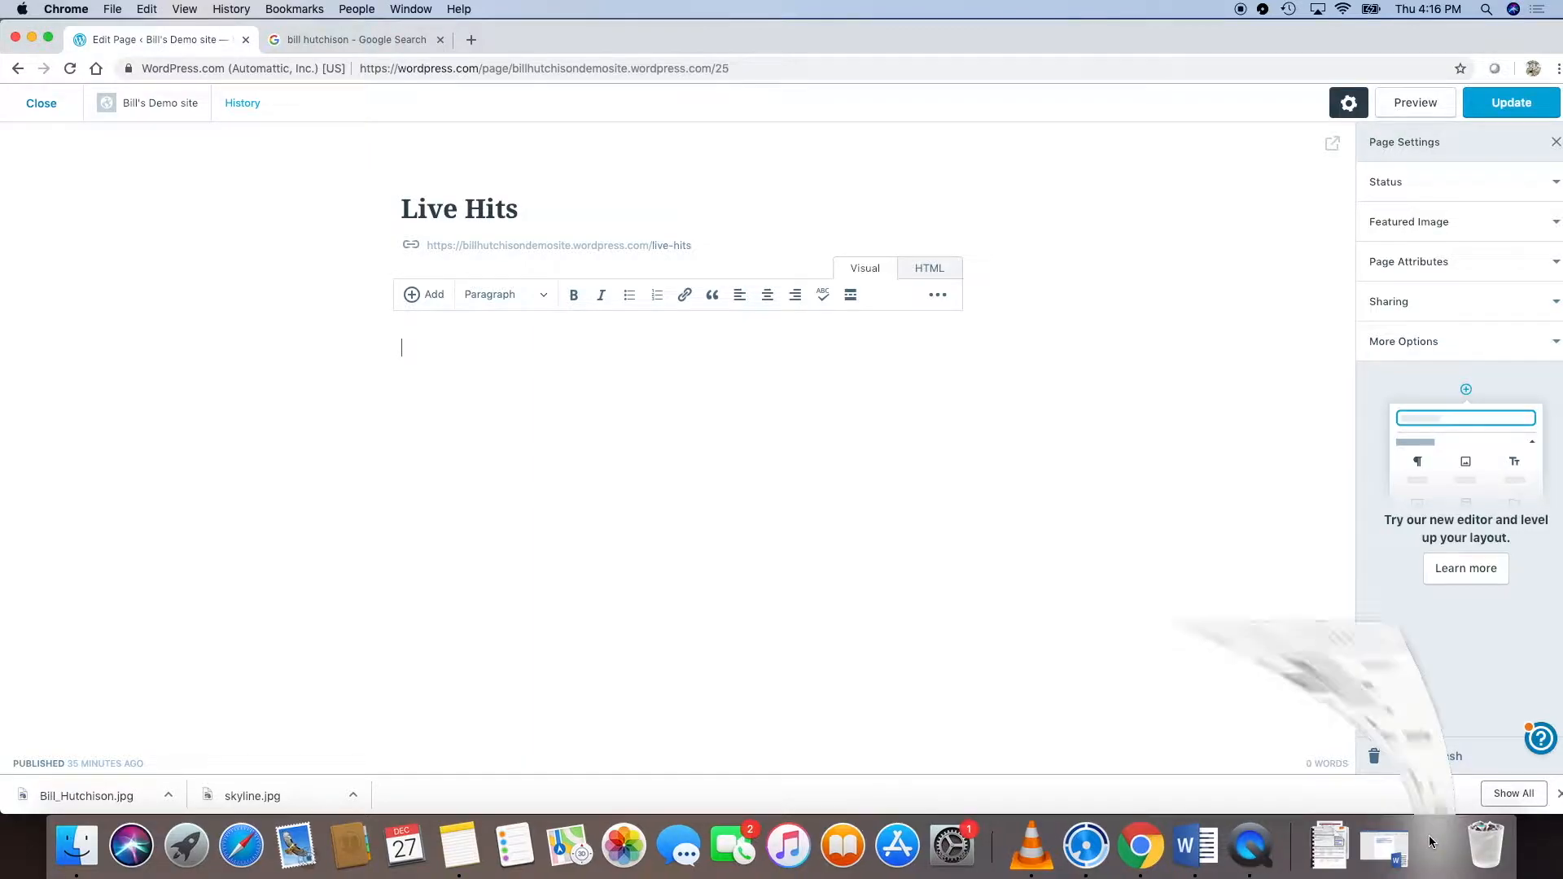
drag(1060, 301, 795, 298)
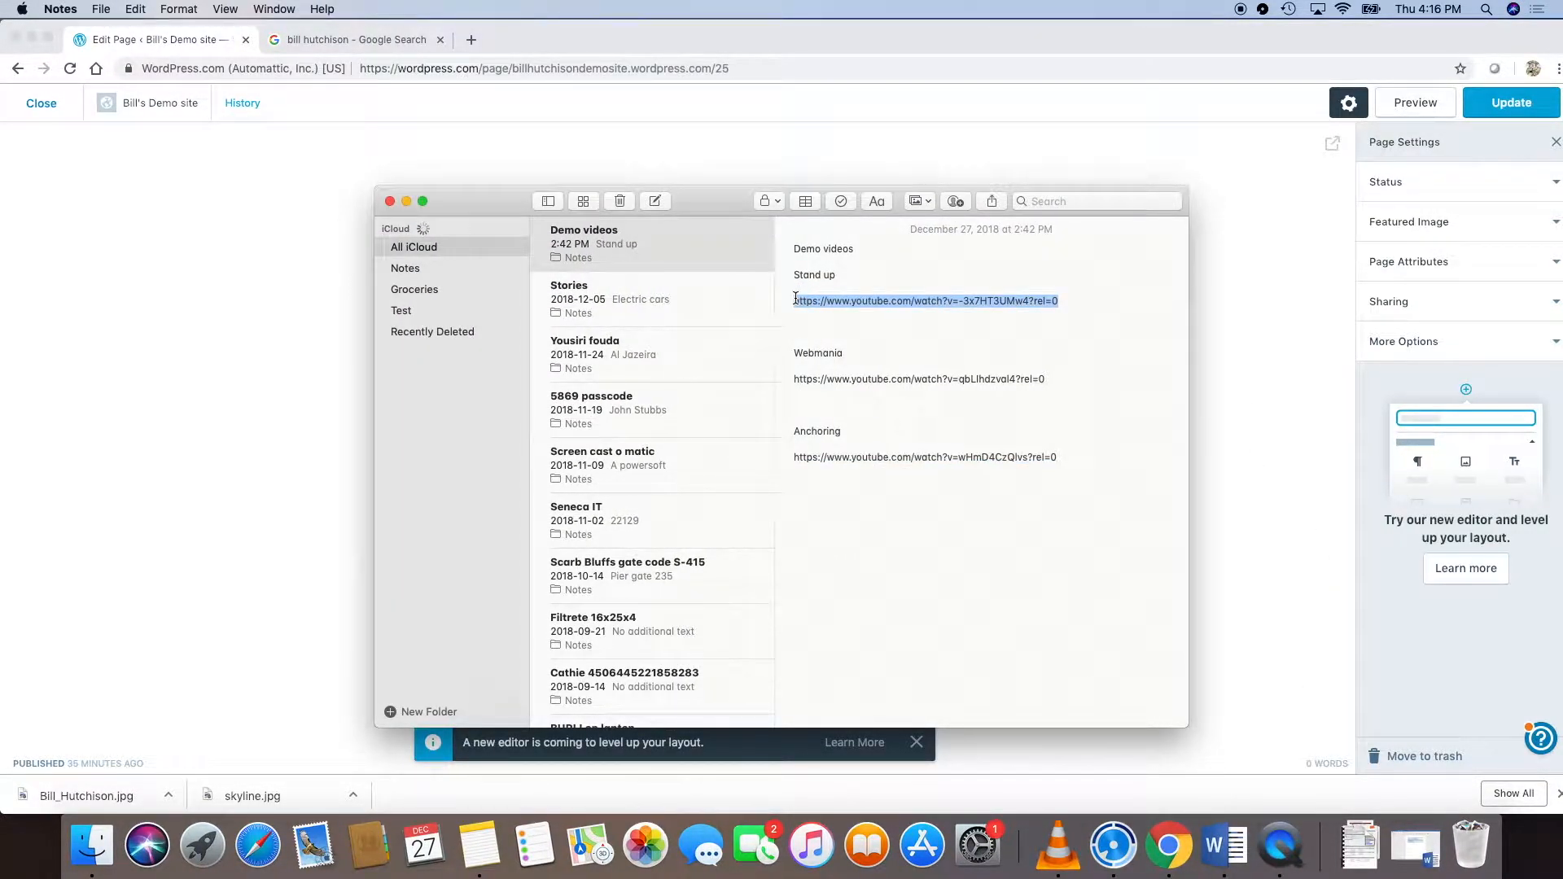
click(407, 202)
click(458, 368)
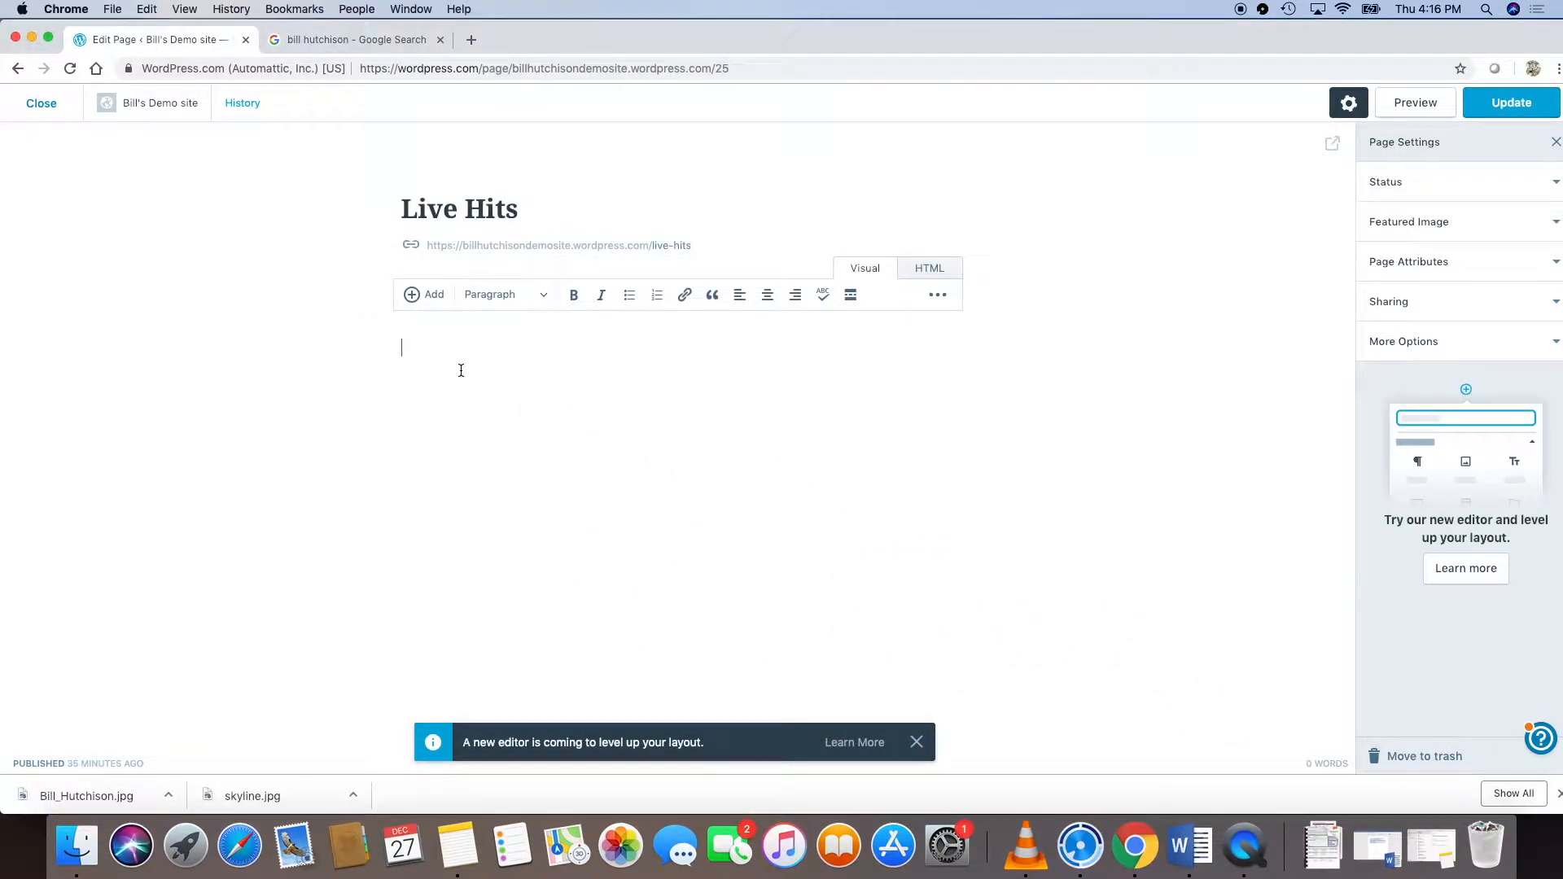
key(cmd+v)
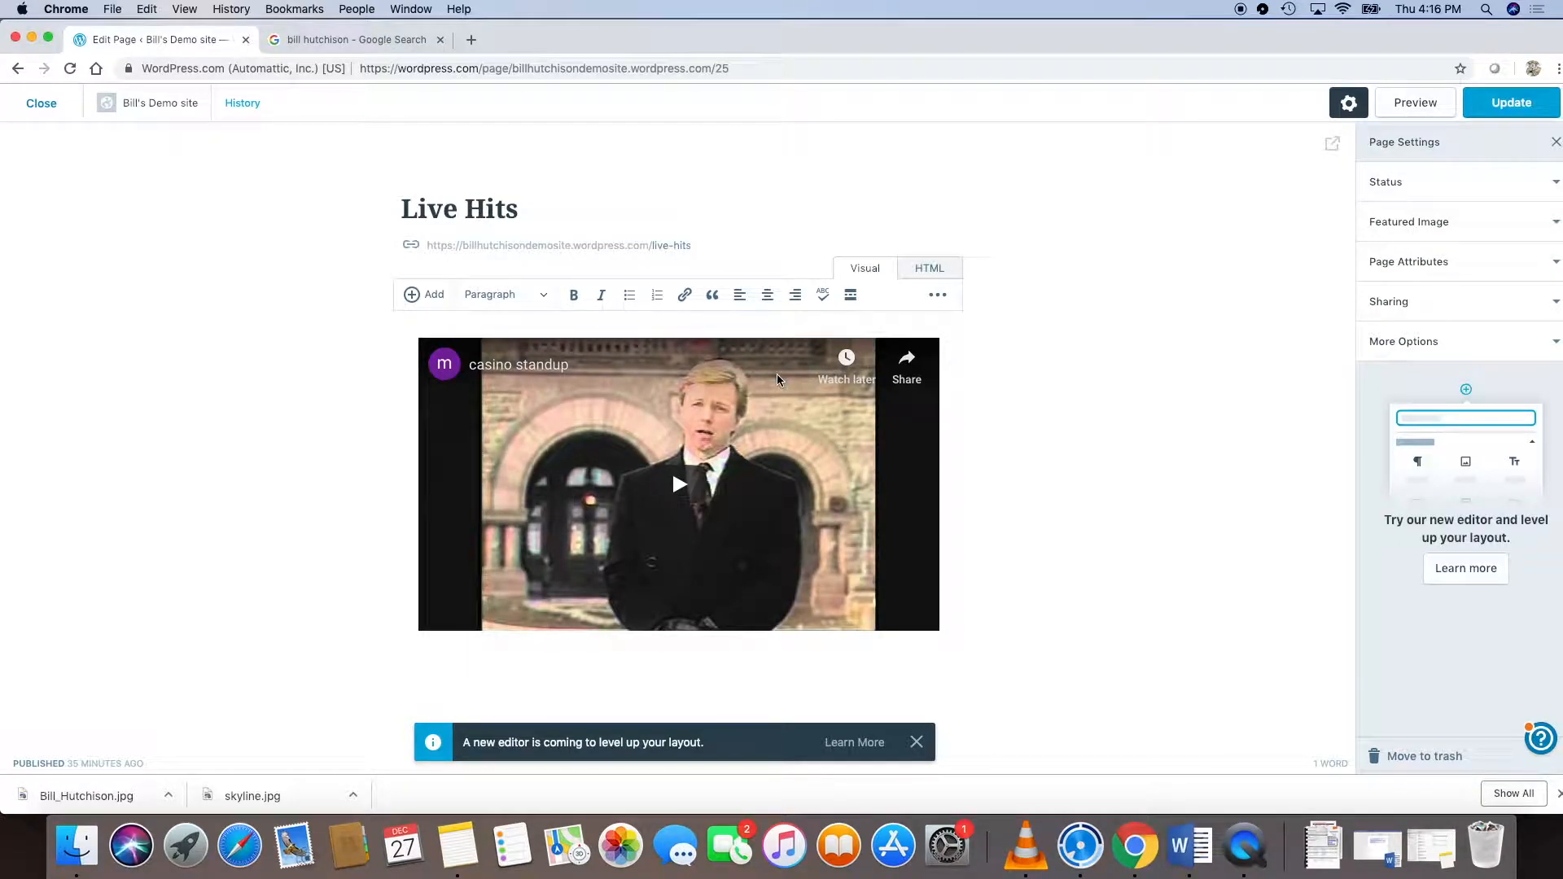
Step: Test playback of the embedded video, update the Live Hits page, and return to the site pages list
click(680, 487)
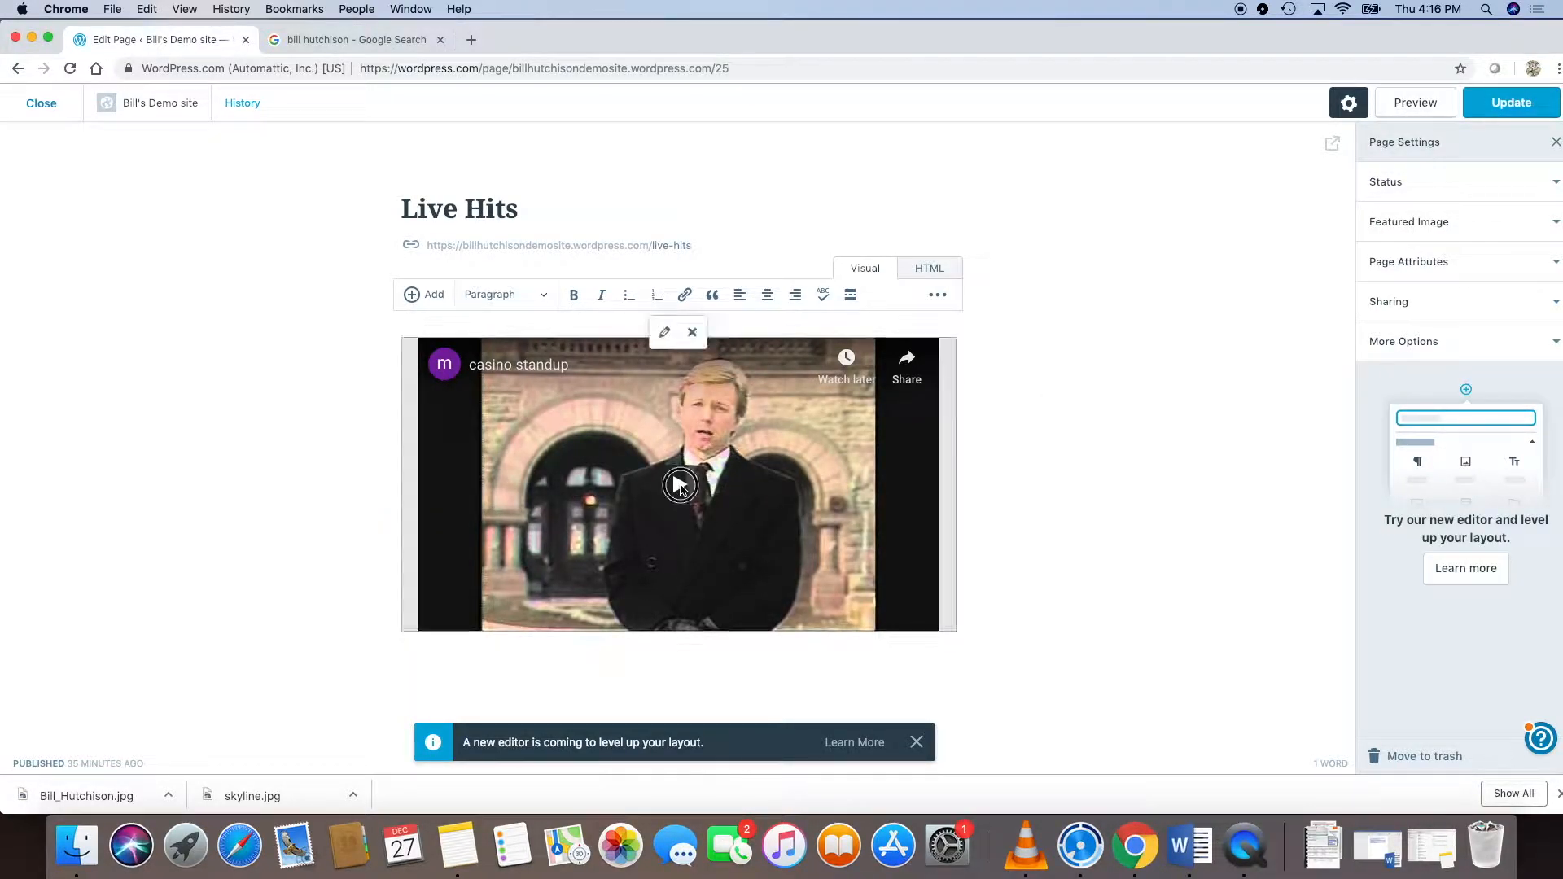
click(680, 487)
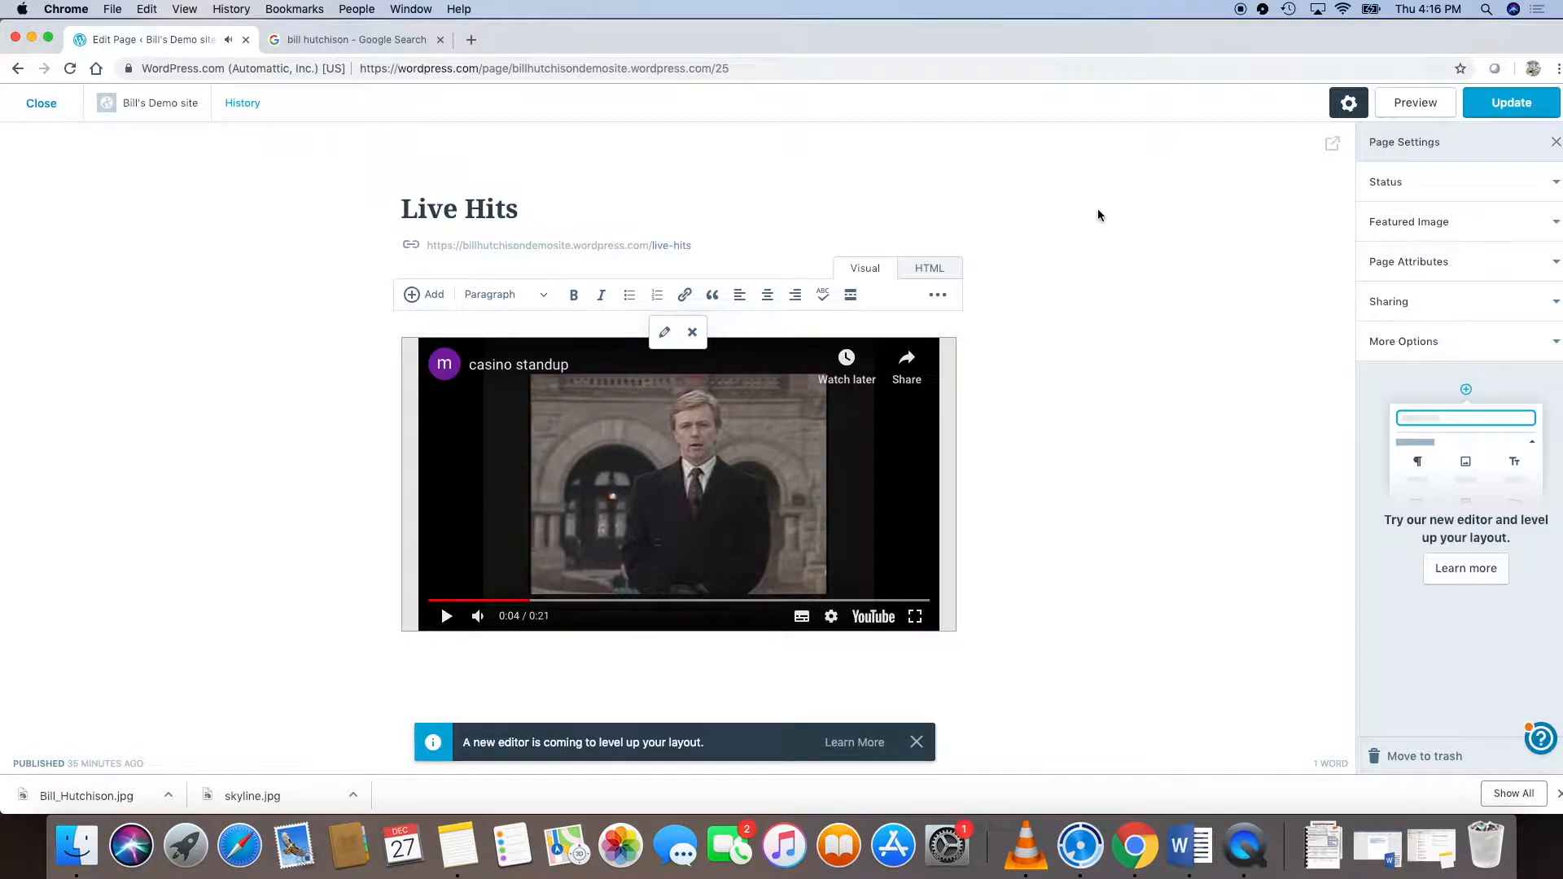
click(1484, 103)
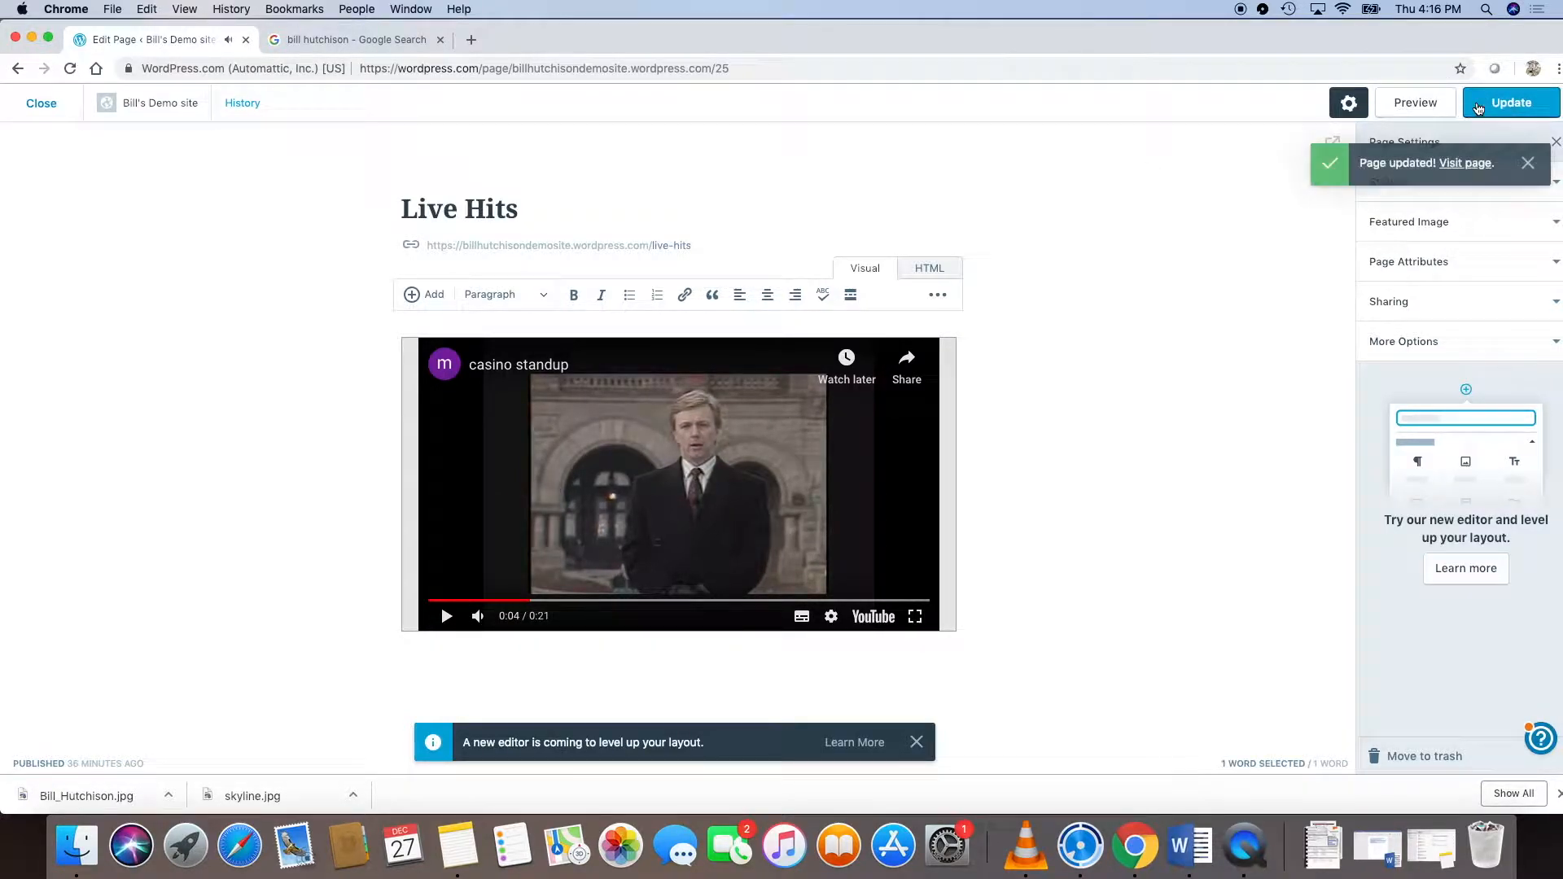
click(41, 106)
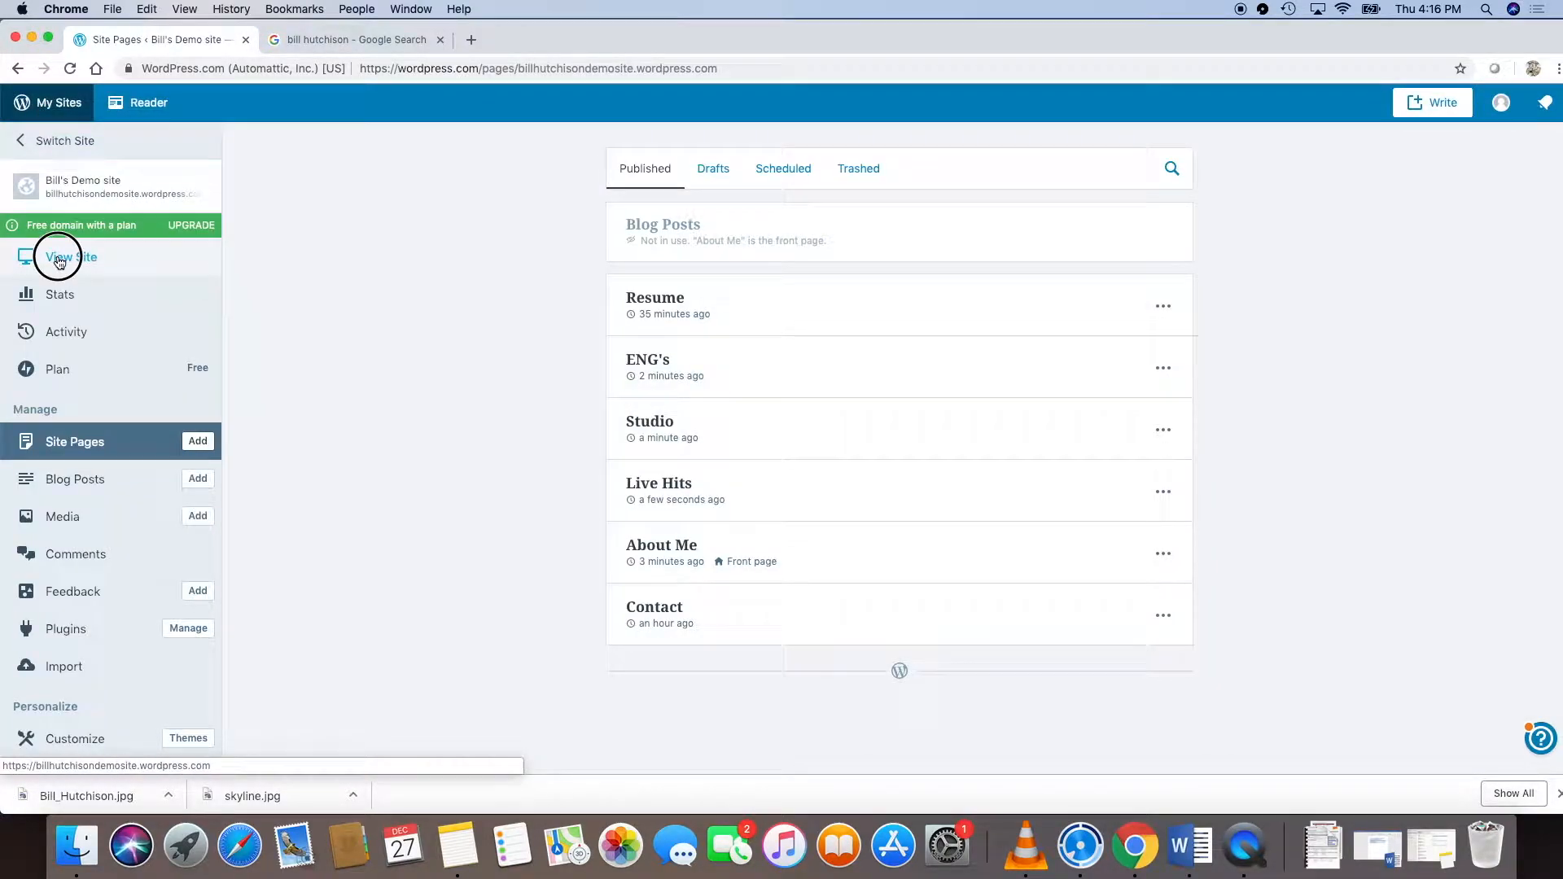
Step: Preview the site, checking the About Me page and the video and caption on the ENG's page
click(58, 261)
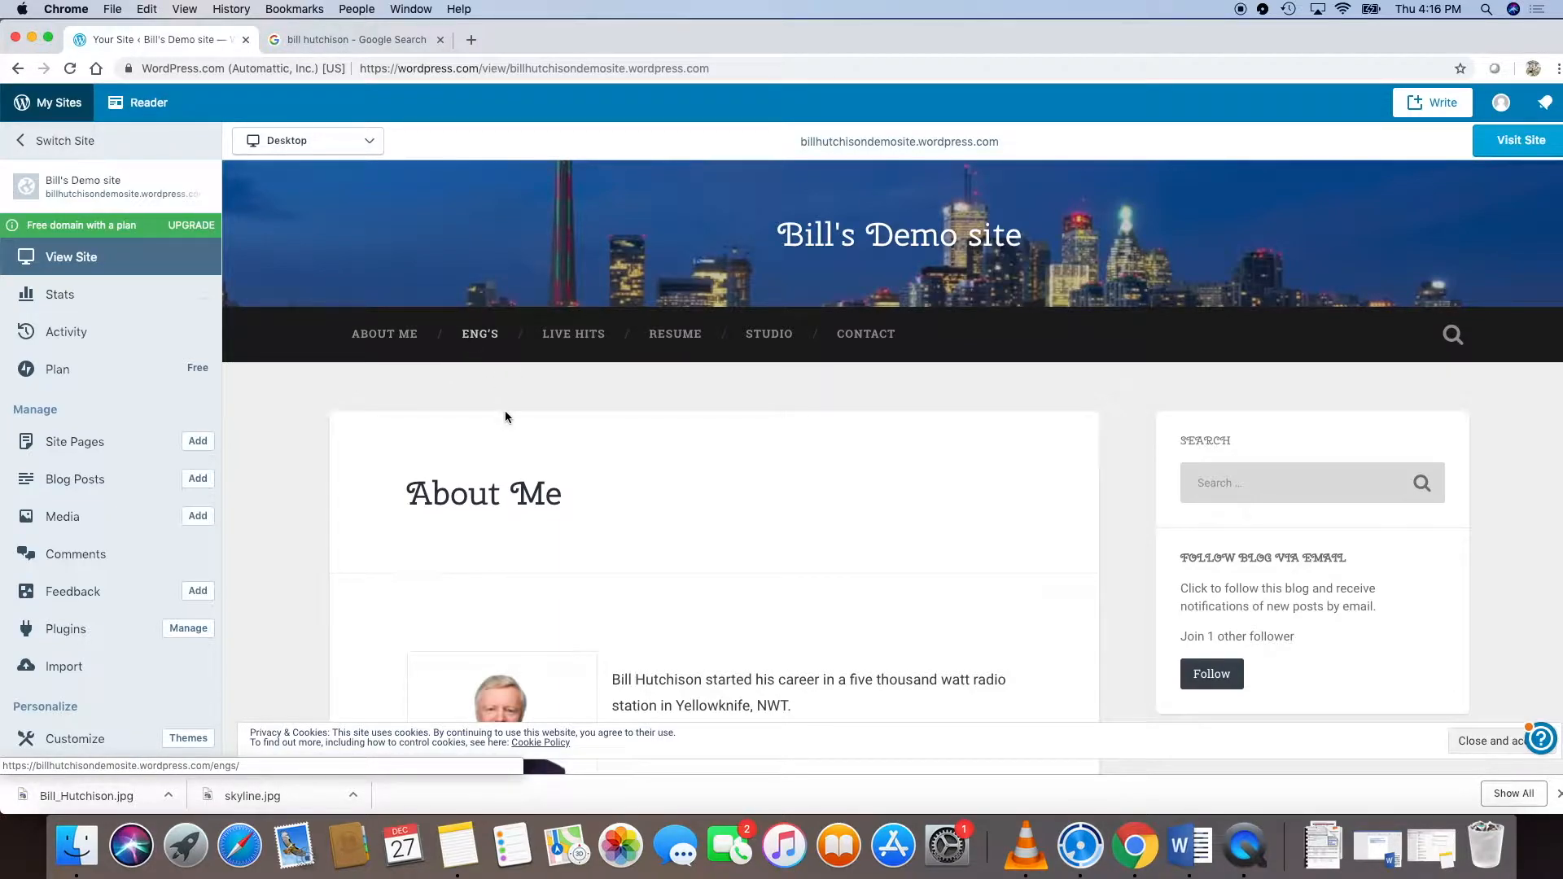
scroll(505, 412, down, 3)
scroll(505, 412, up, 2)
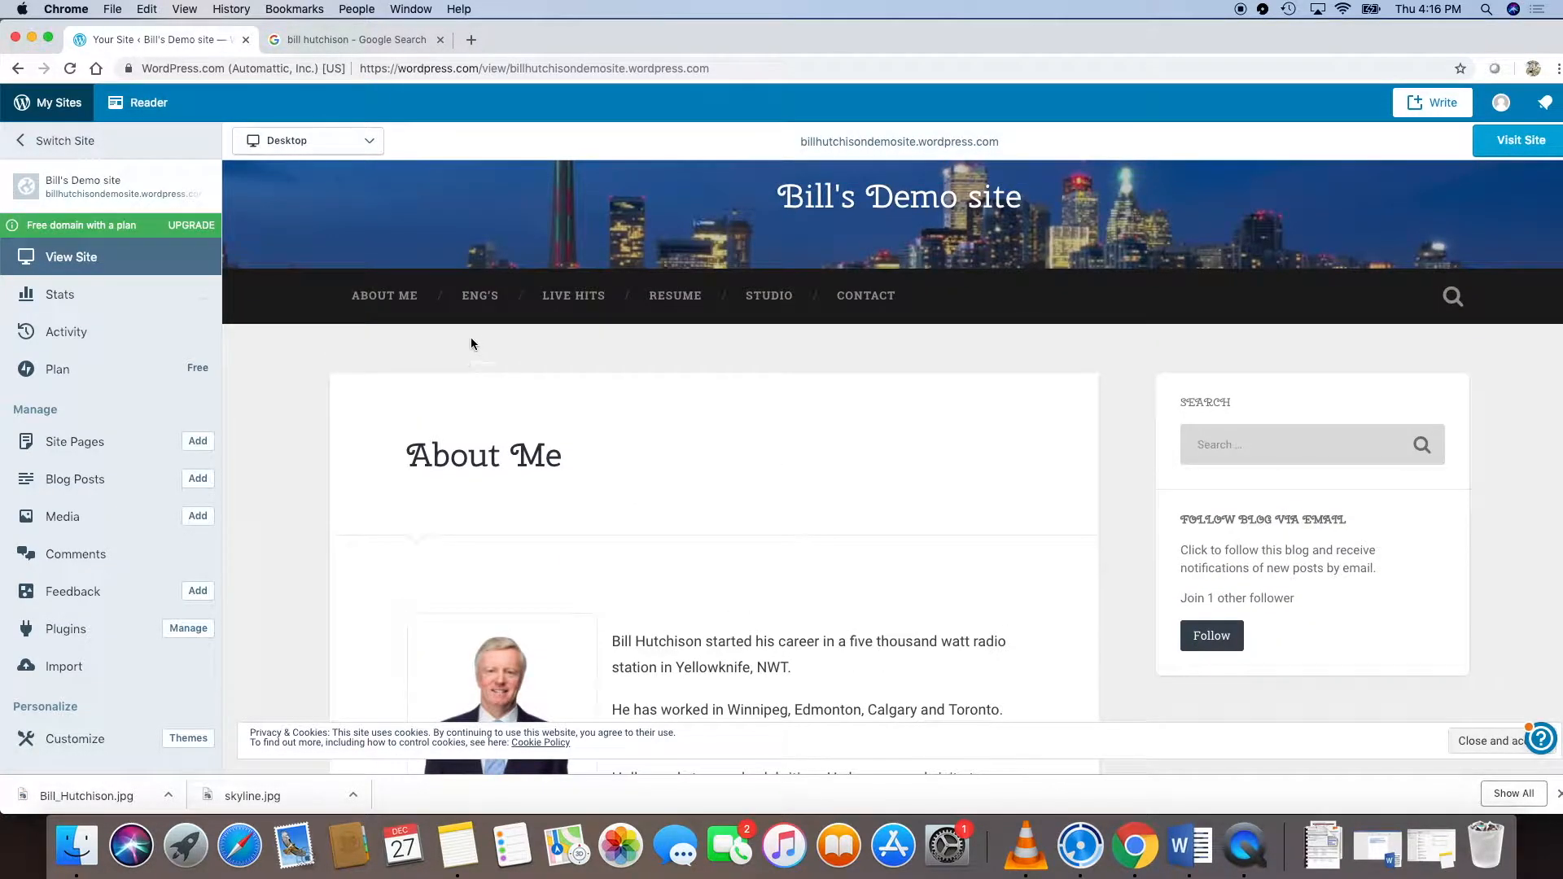
click(483, 298)
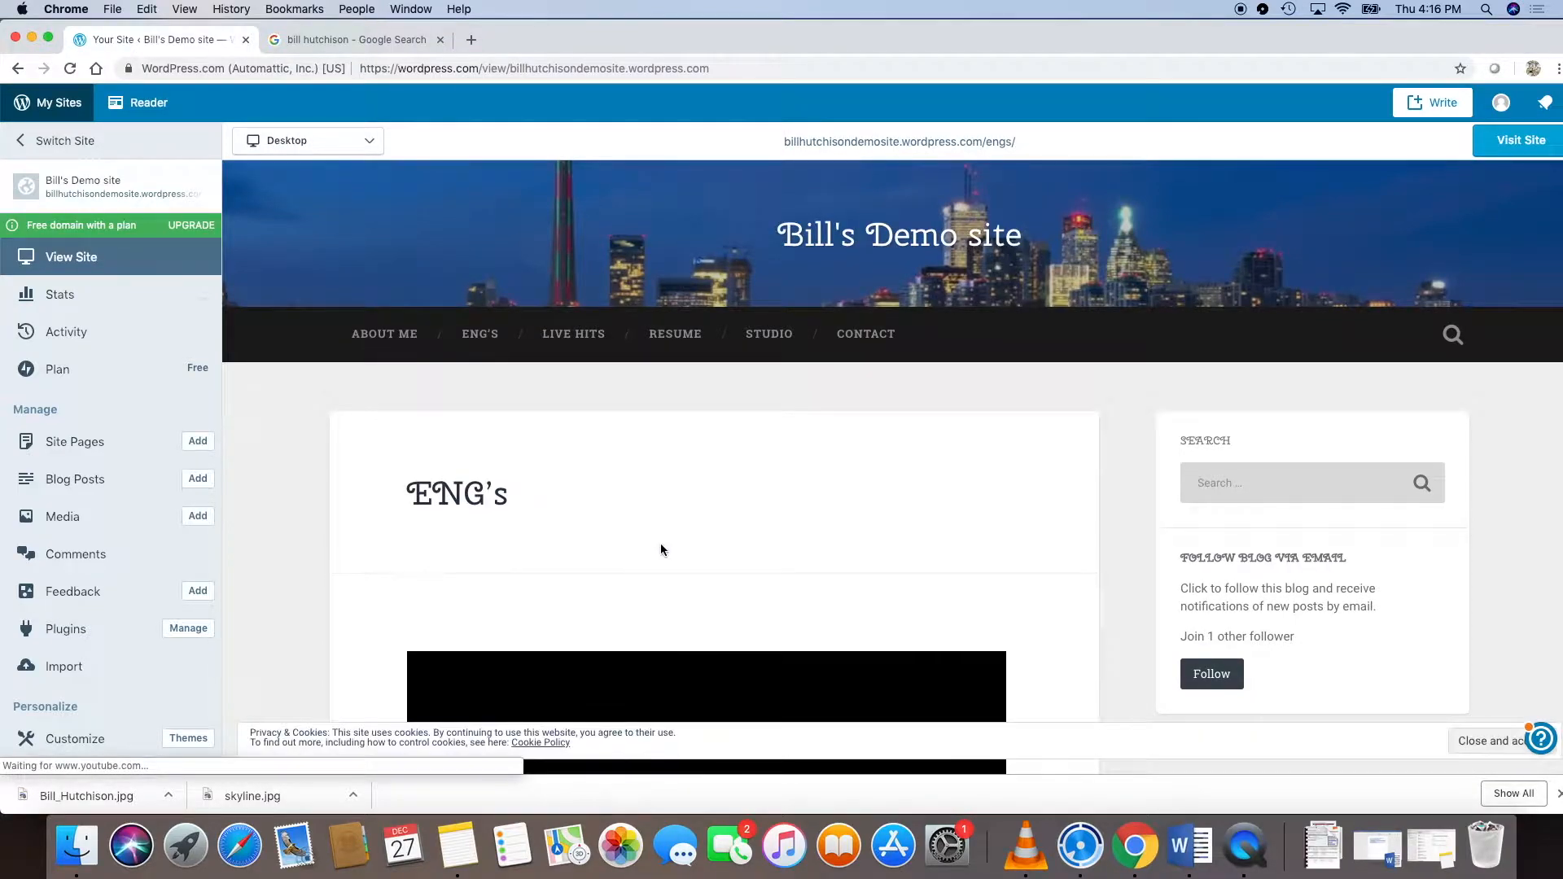
scroll(661, 551, down, 3)
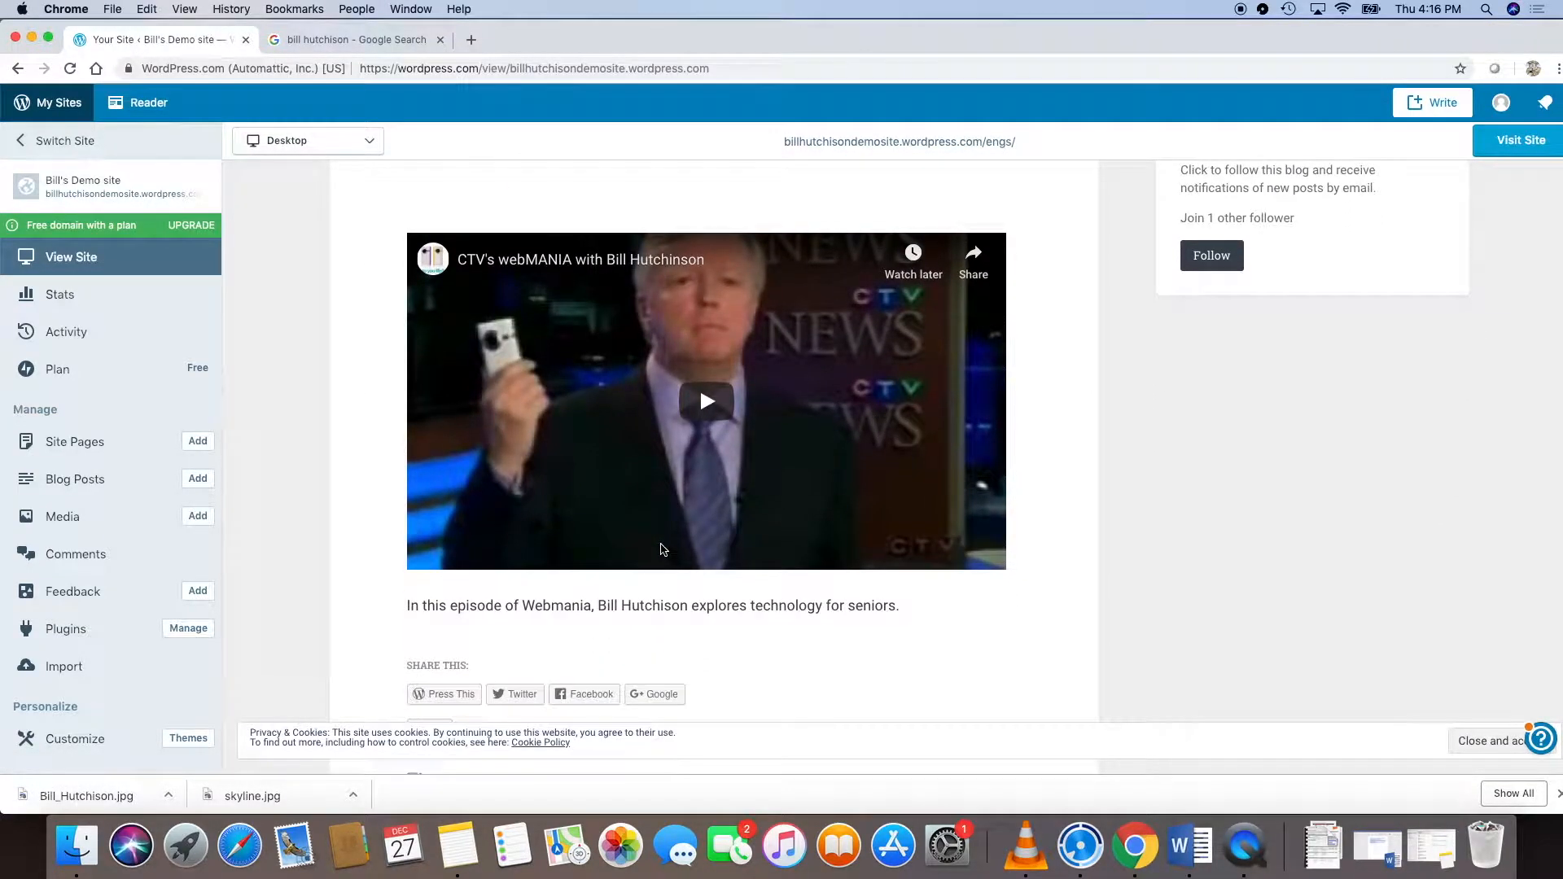
scroll(661, 549, up, 5)
Step: Check the embedded videos on the Live Hits and Studio pages in the site preview
click(569, 348)
scroll(786, 658, down, 3)
scroll(786, 656, up, 5)
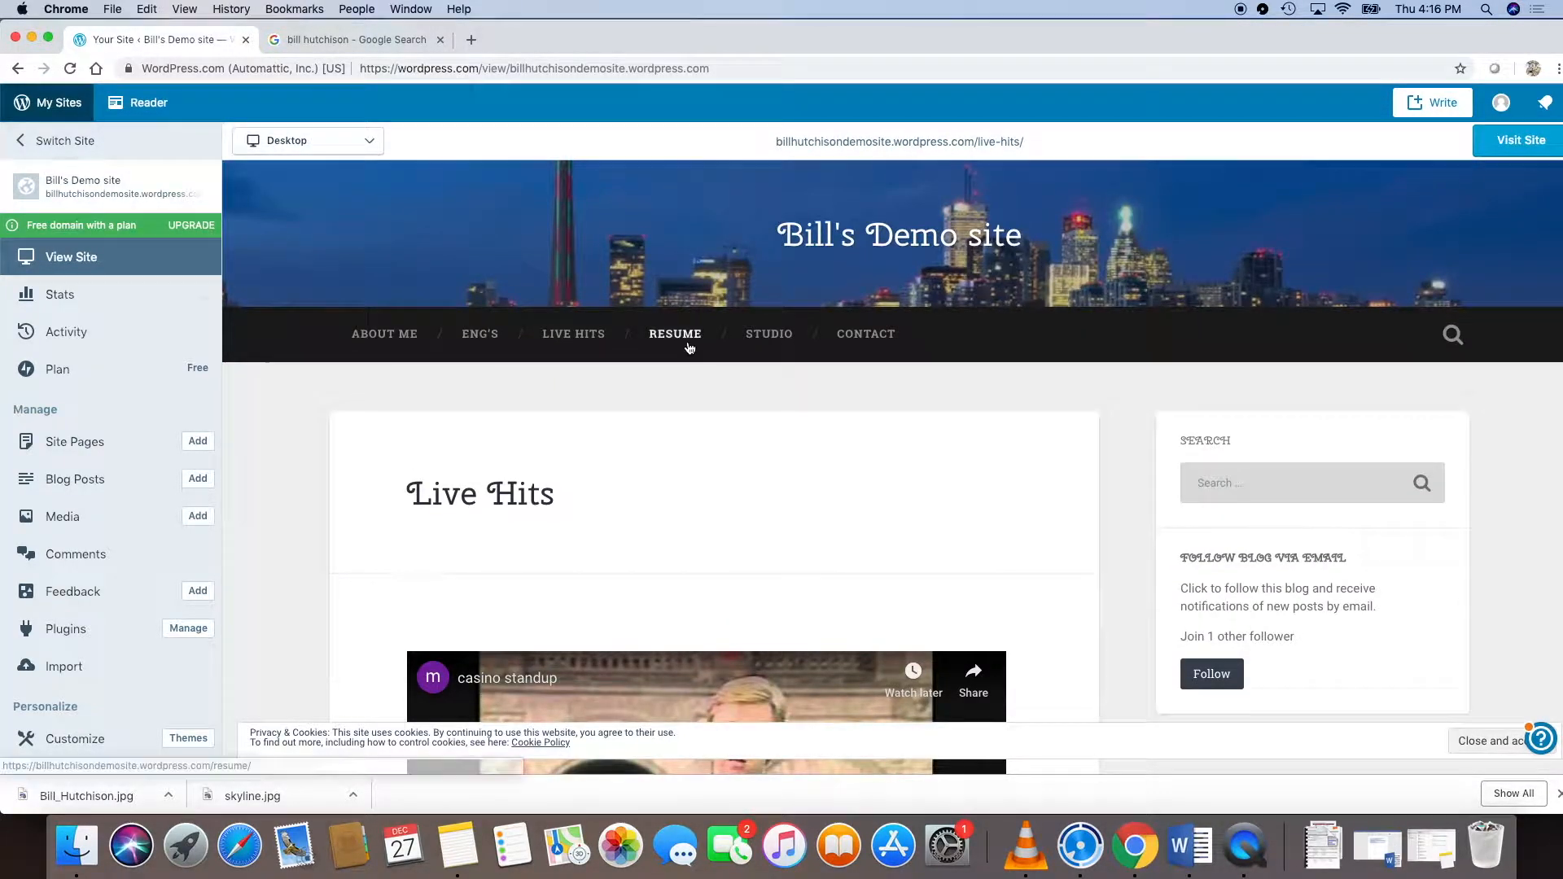
click(769, 336)
scroll(845, 549, down, 4)
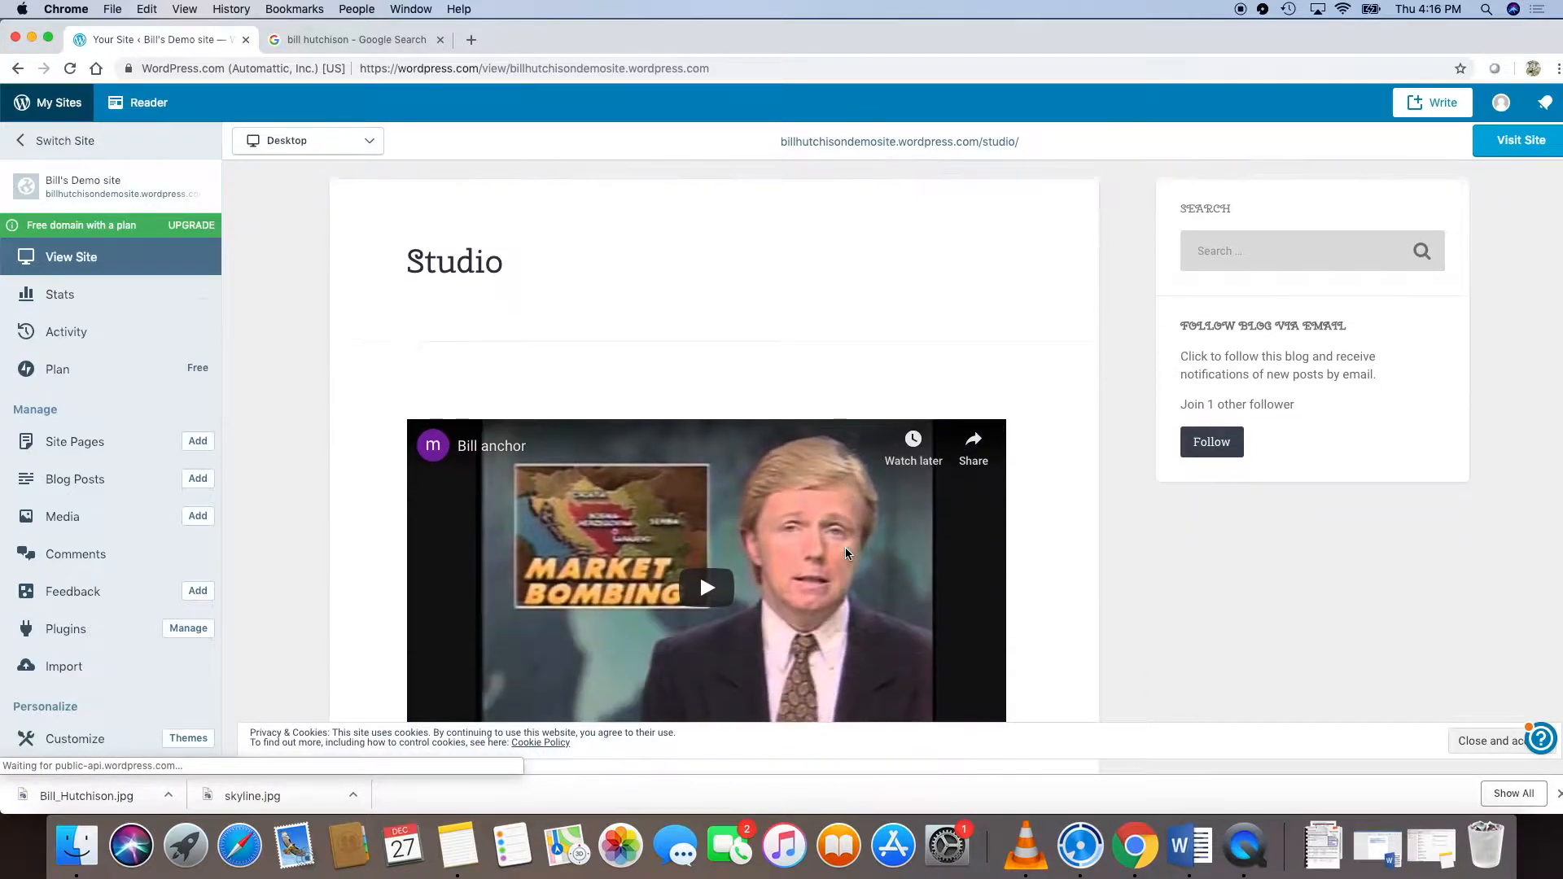
scroll(845, 549, up, 3)
scroll(845, 554, up, 2)
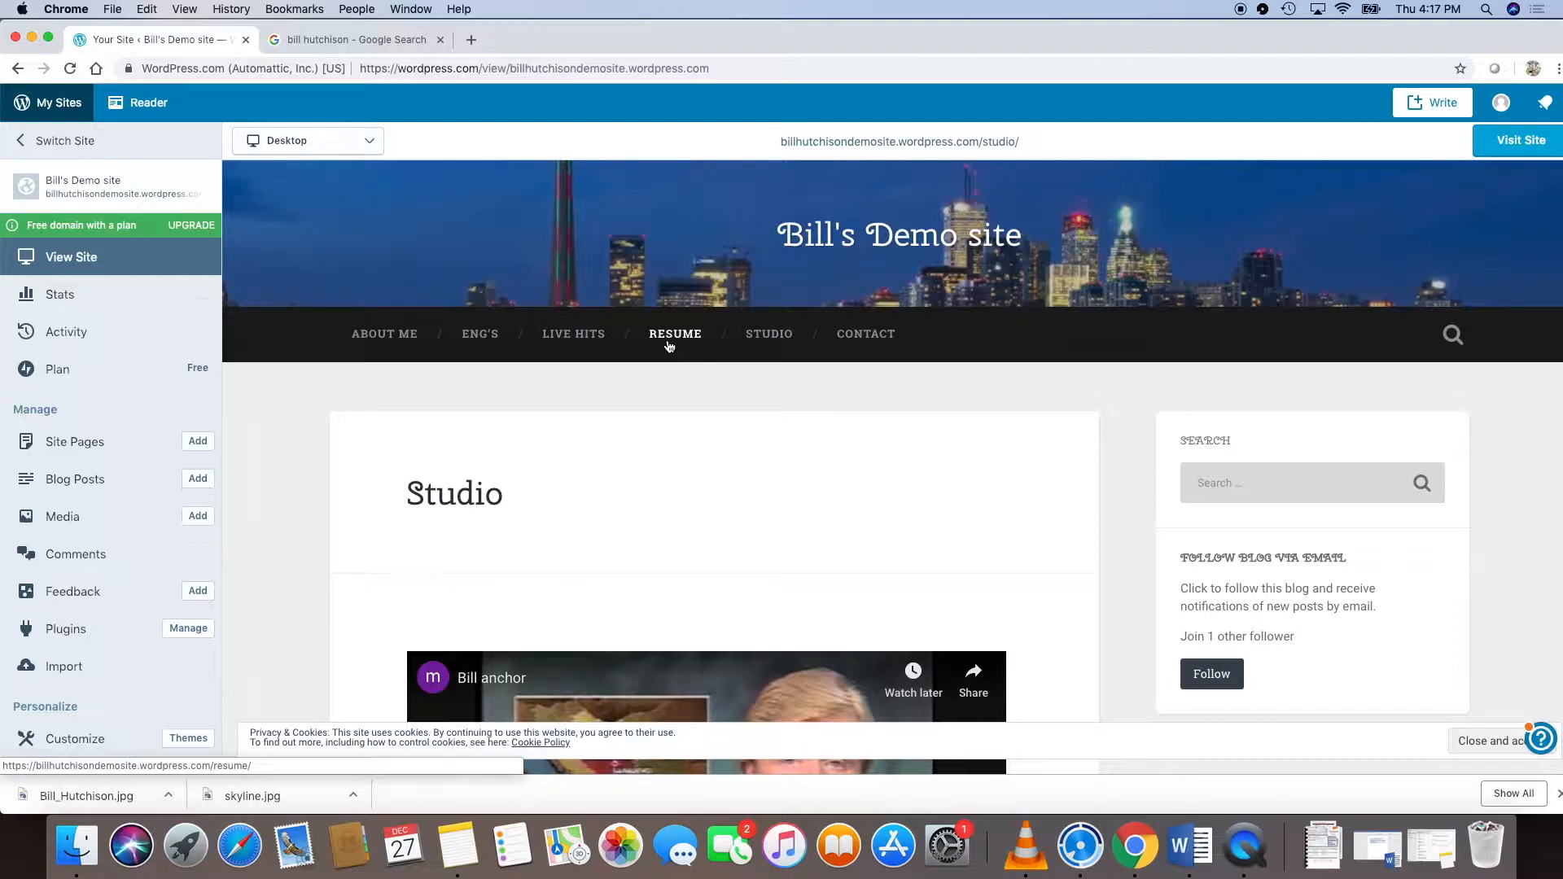
Step: Examine the Contact page's image and comment form in the preview, and return to the About Me page
click(873, 337)
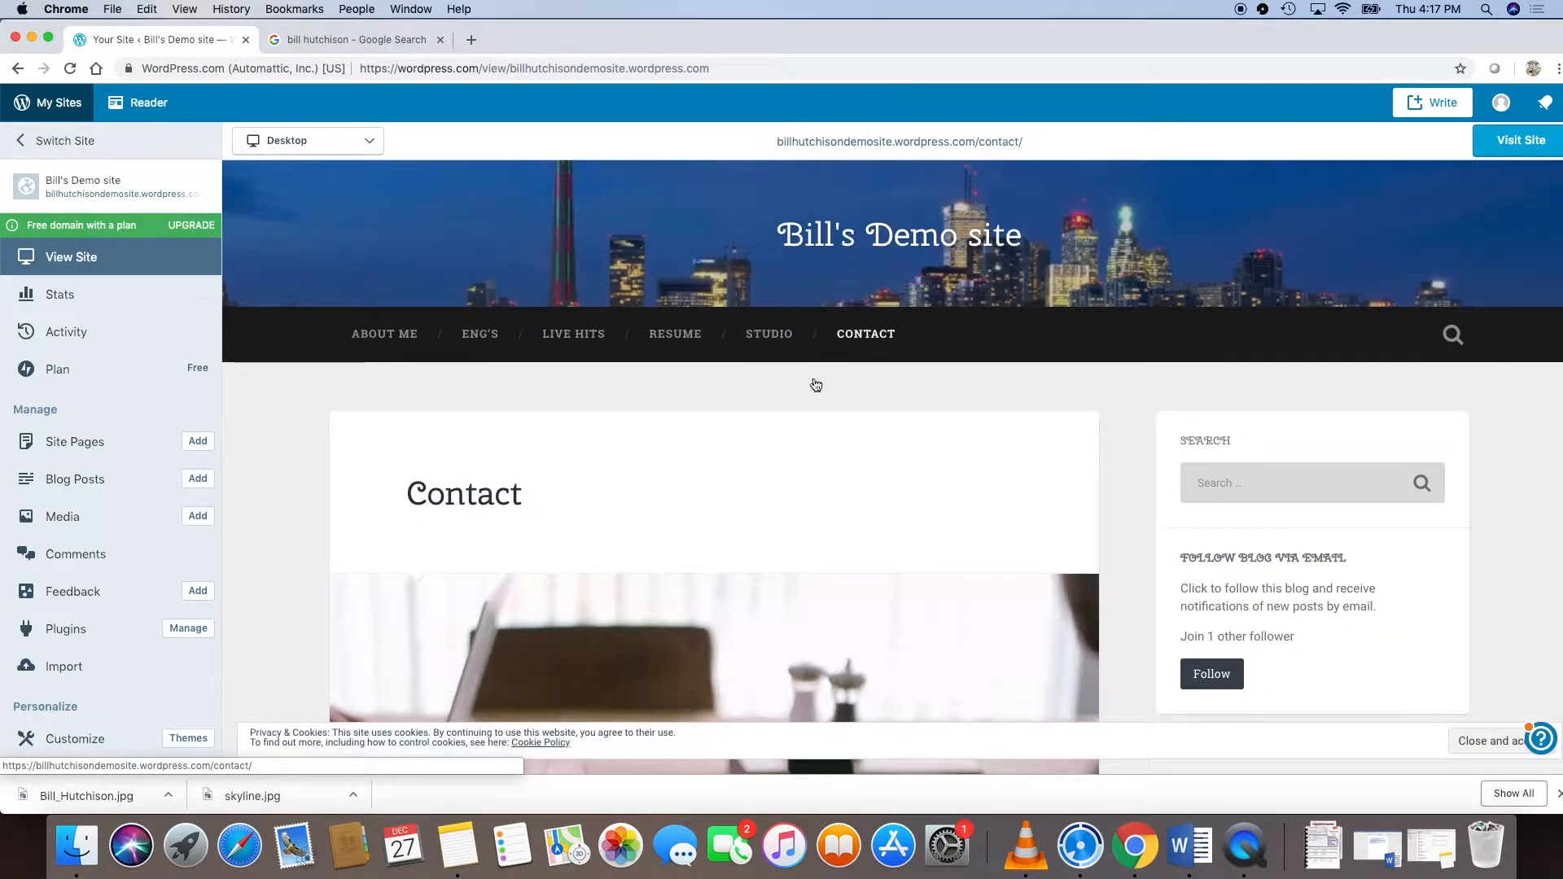
scroll(705, 521, down, 8)
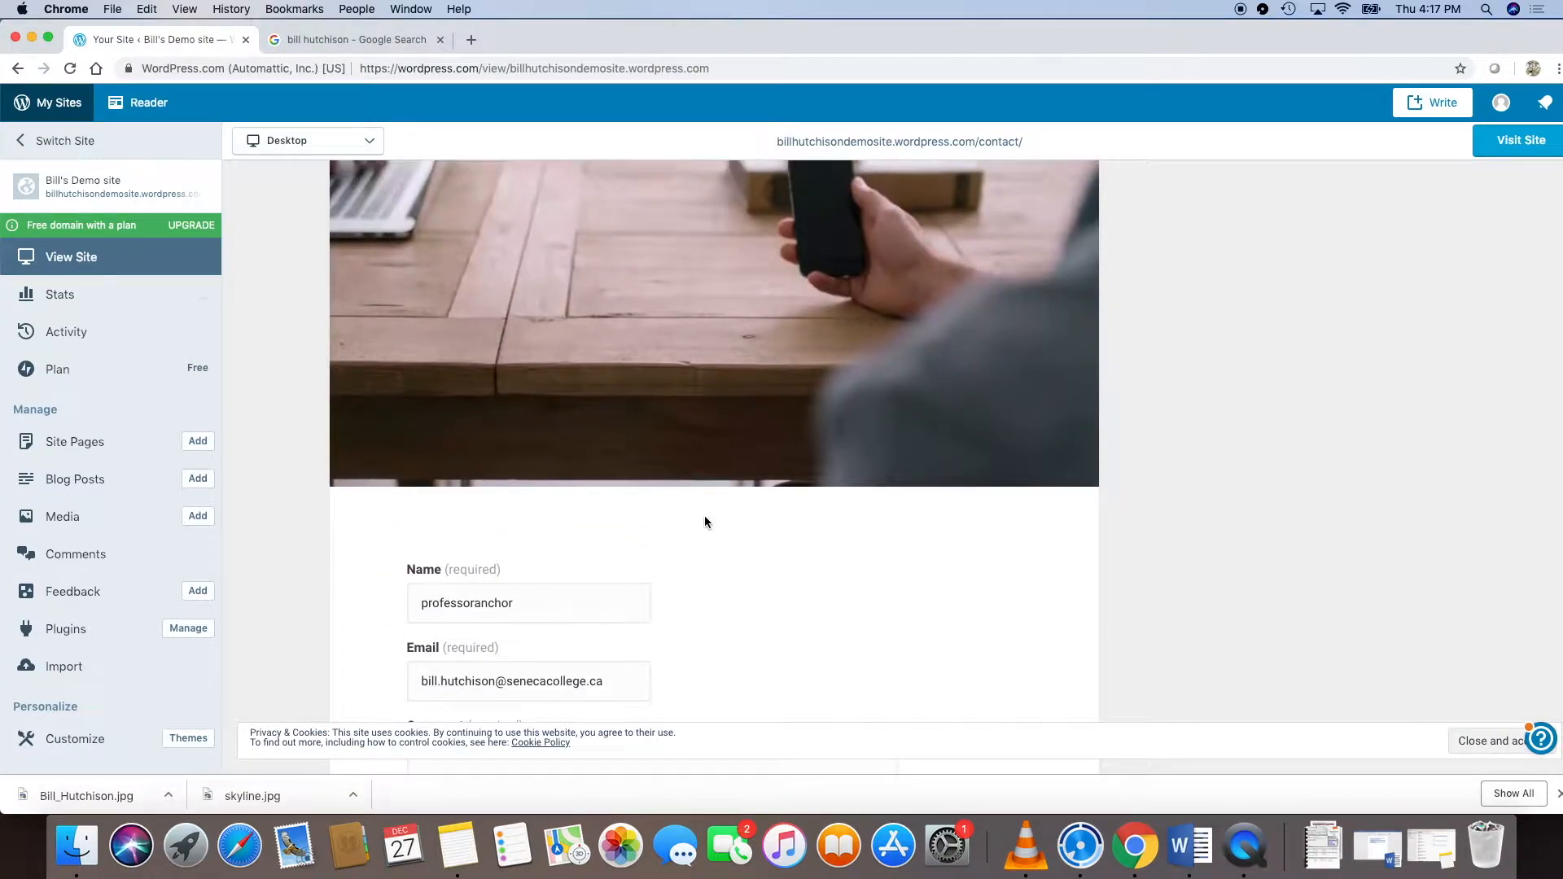
scroll(705, 520, down, 1)
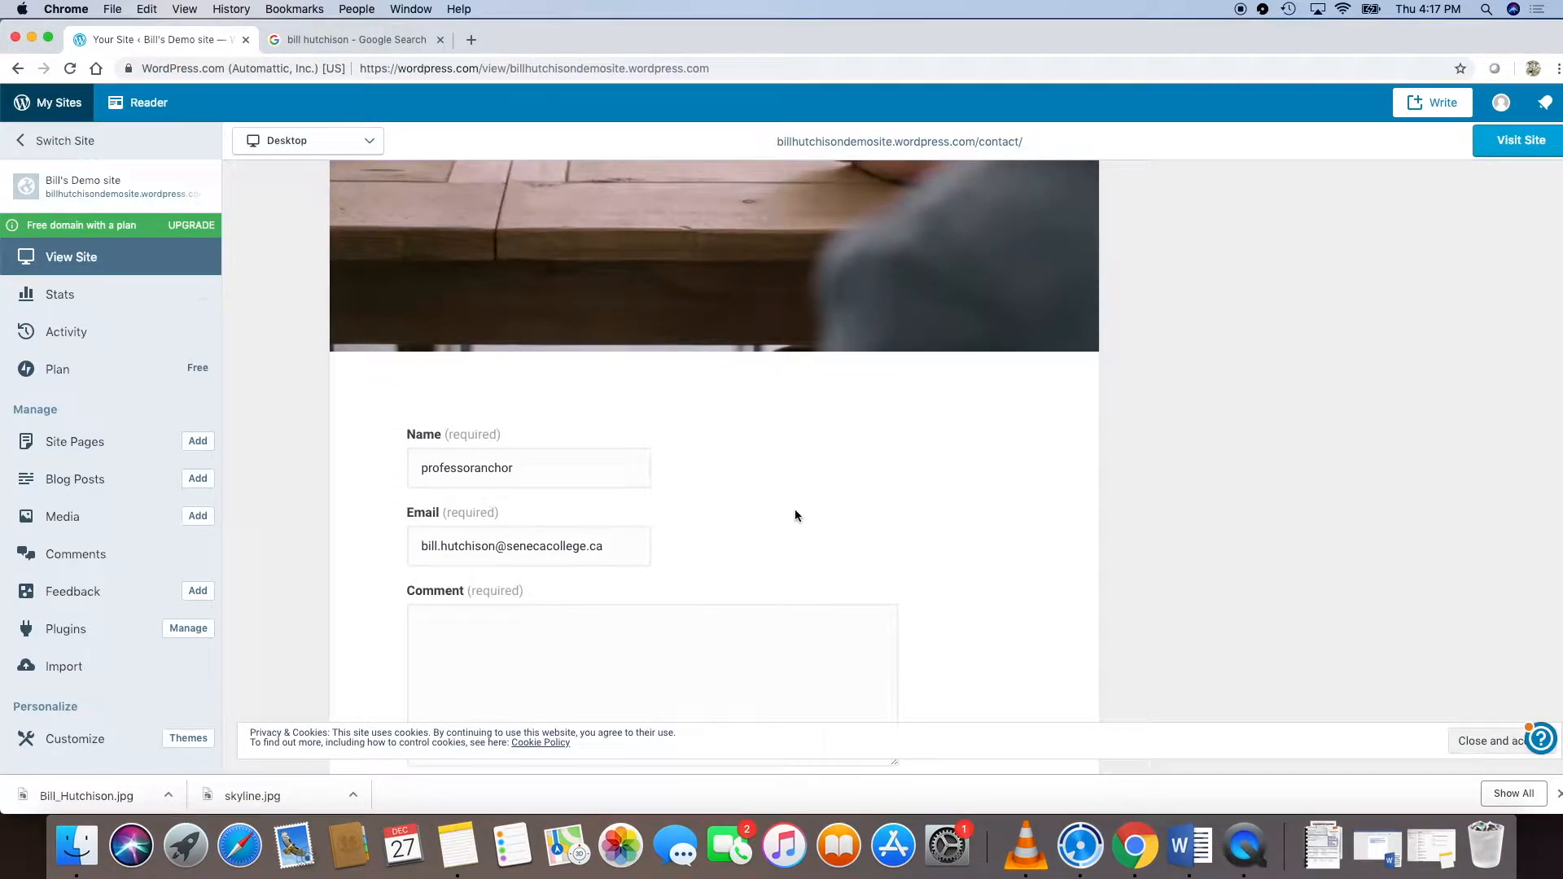
scroll(794, 510, up, 10)
click(375, 340)
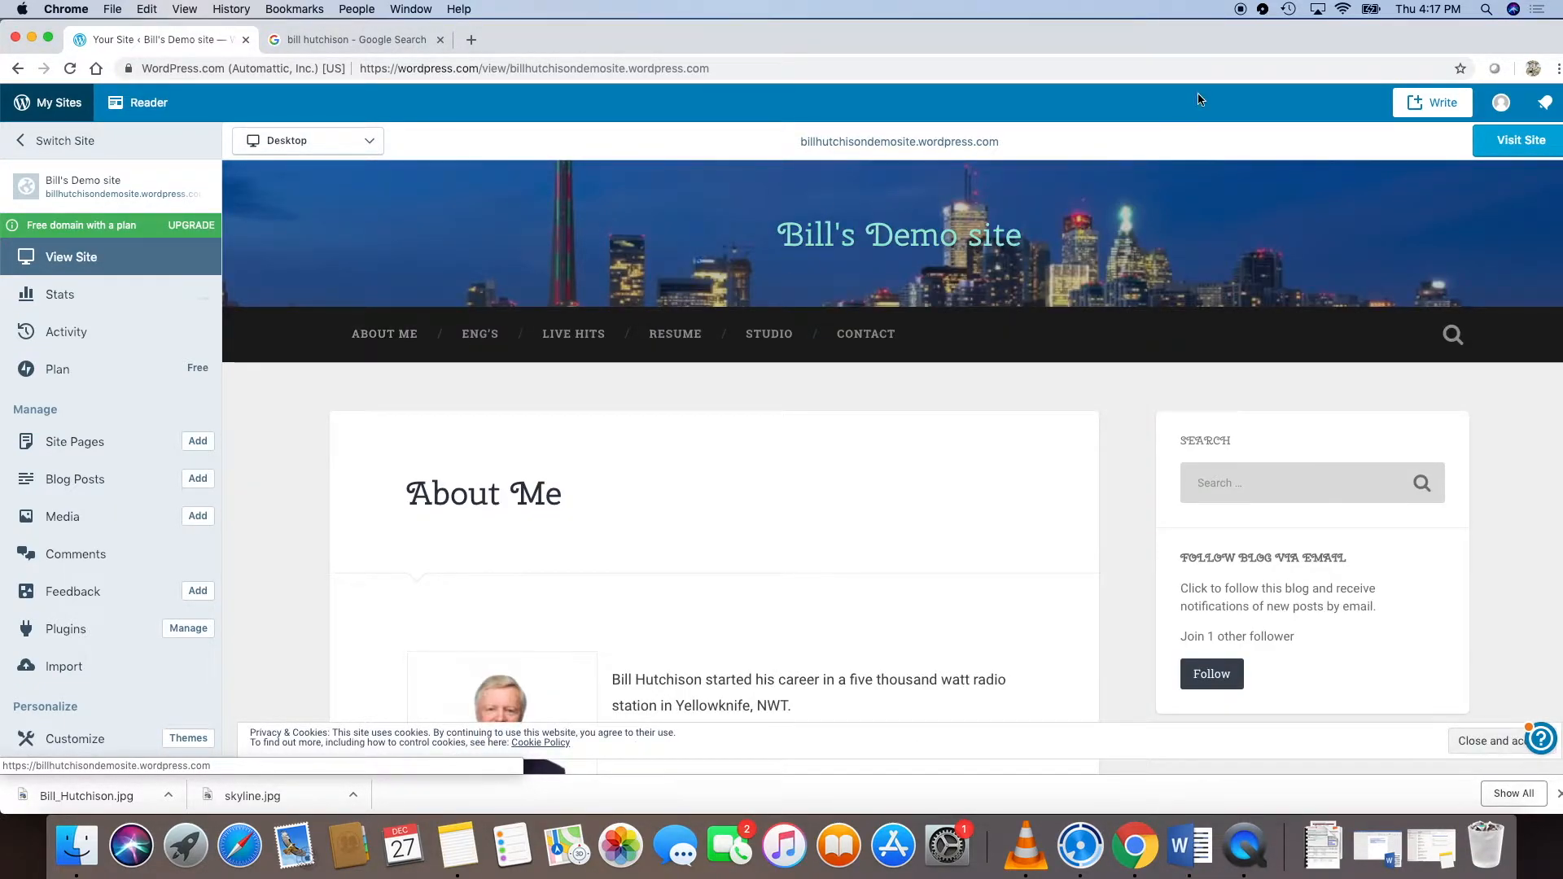
Step: Visit the live site, read through the About Me page, and open the ENG's page
click(1516, 143)
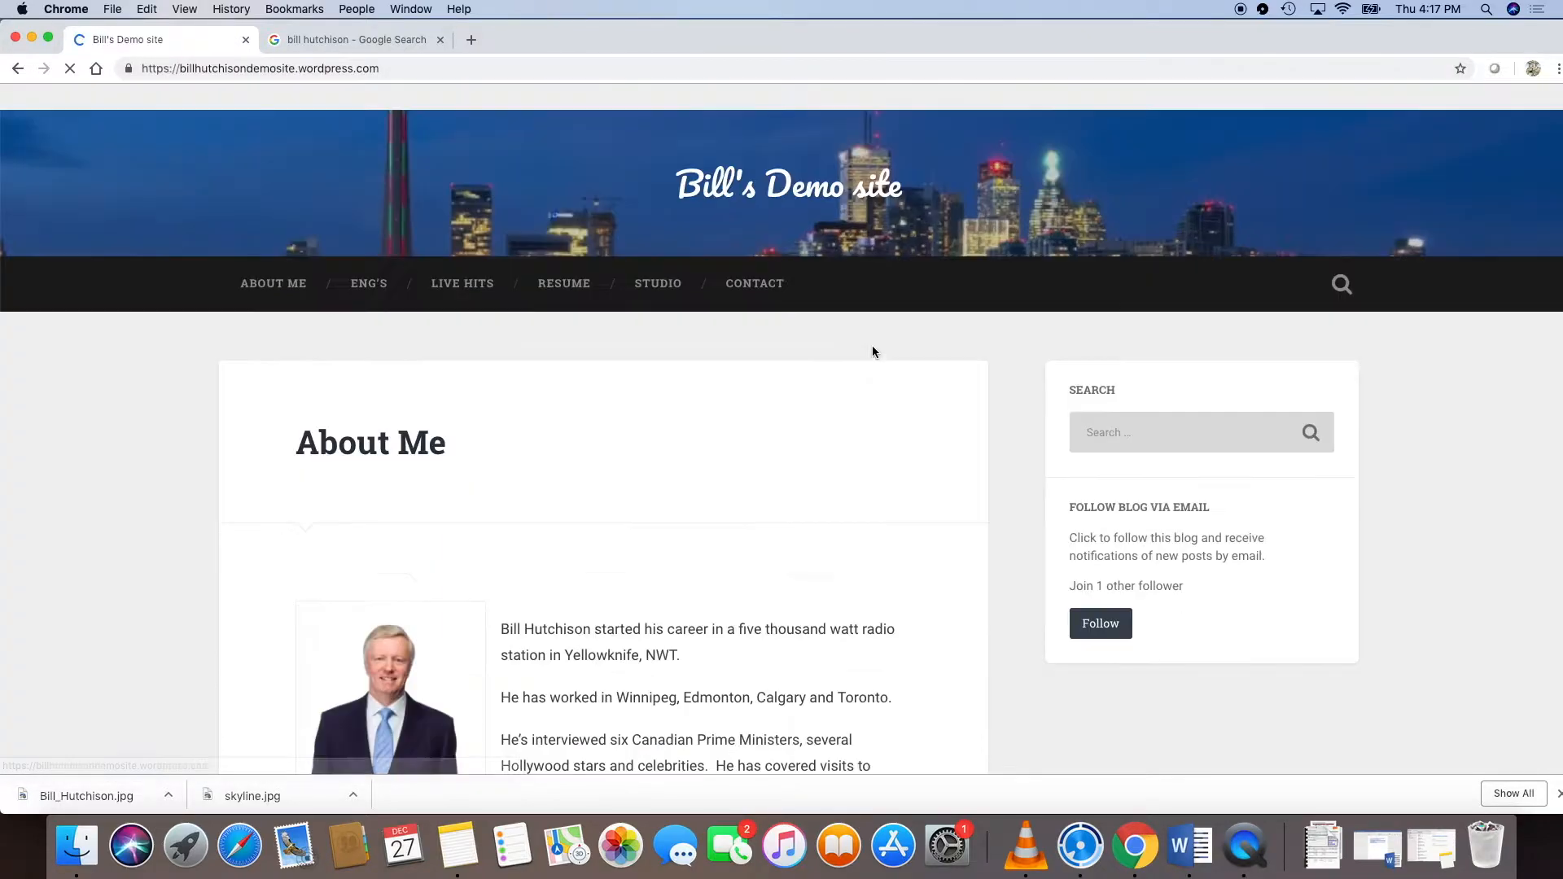
scroll(853, 475, down, 5)
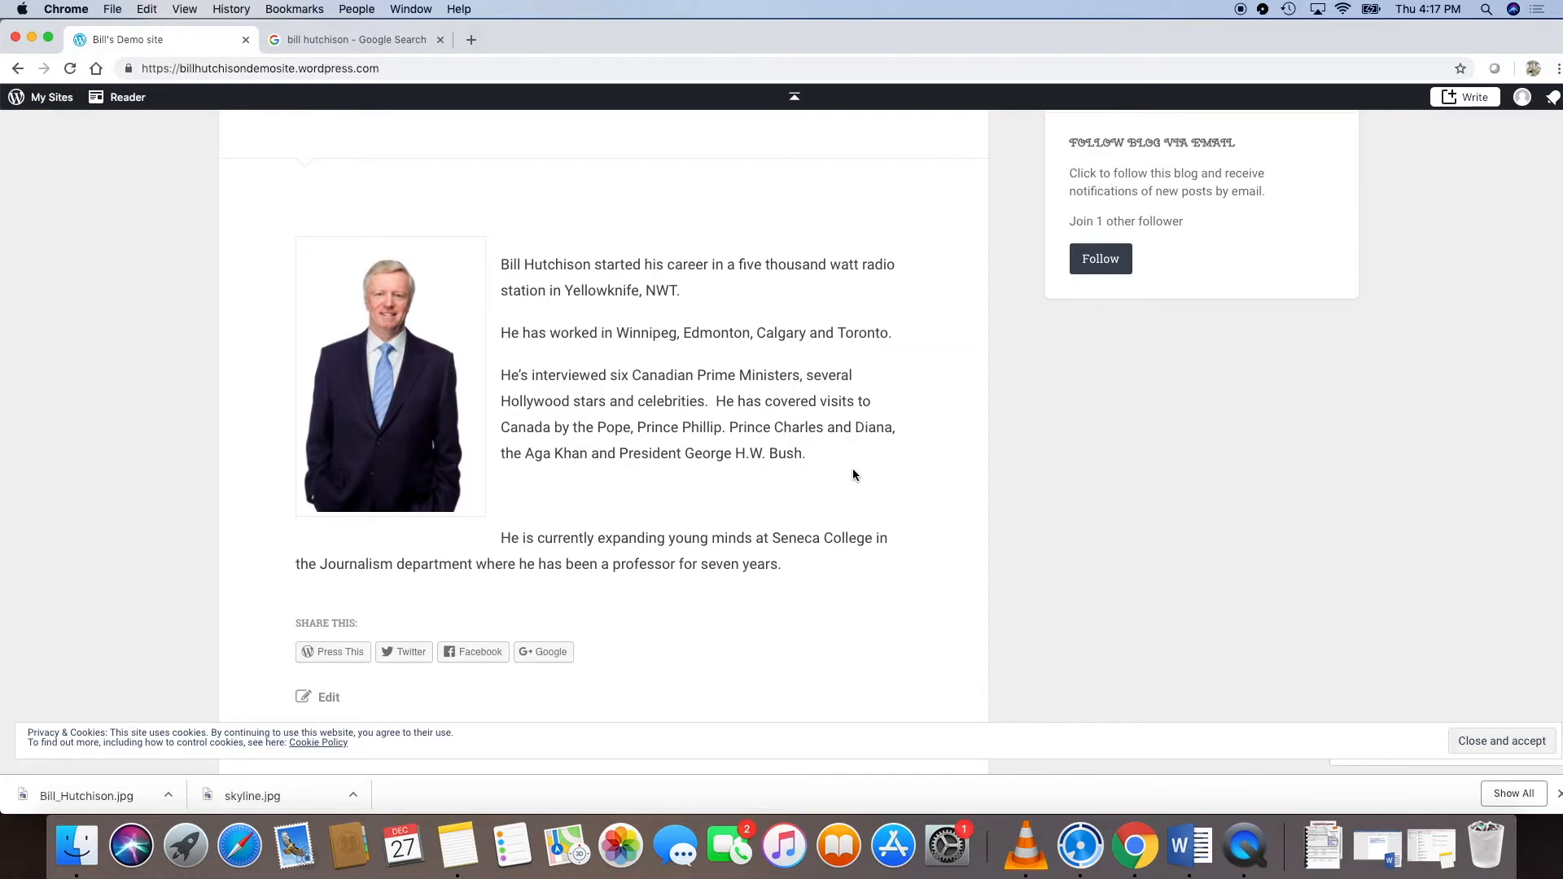
scroll(854, 481, up, 5)
click(368, 289)
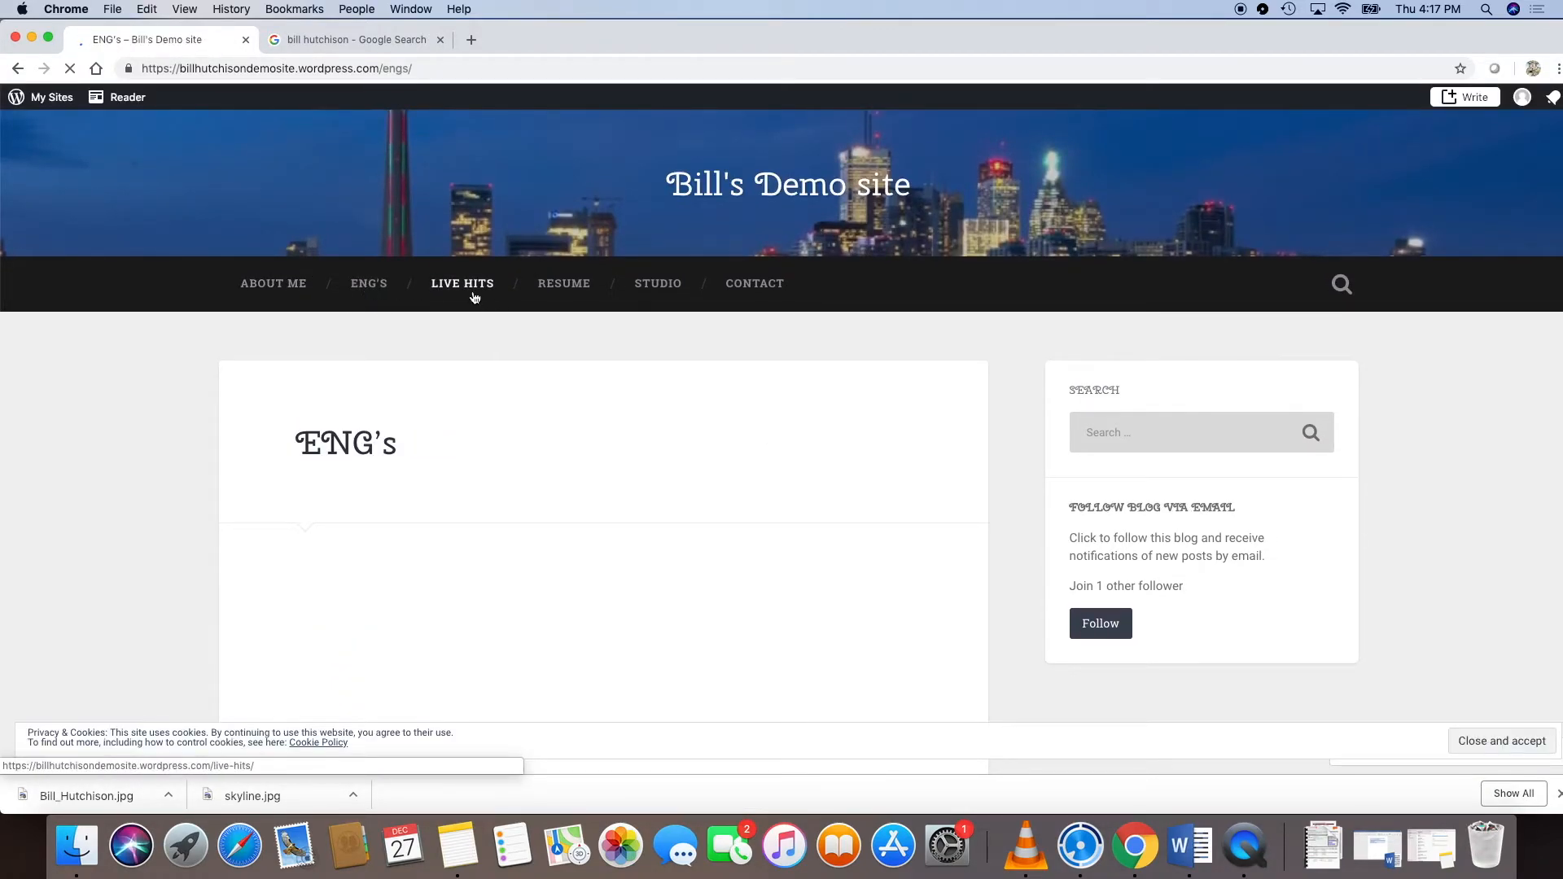